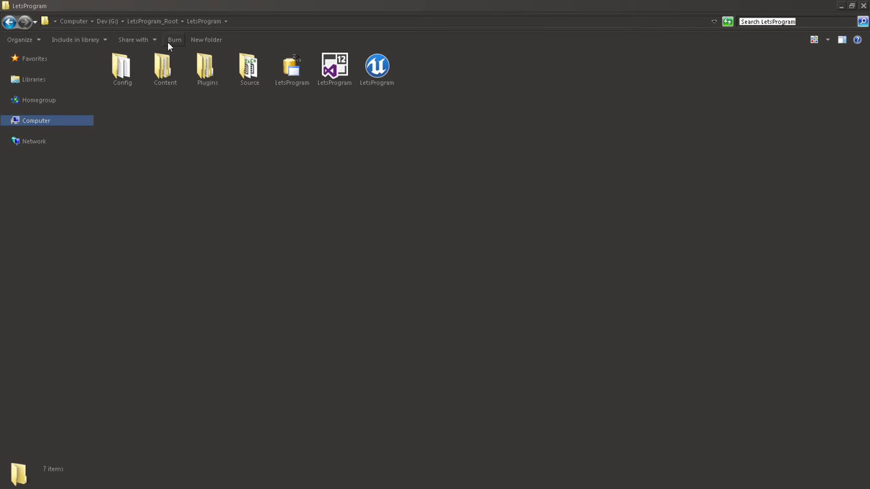
left_click(143, 21)
right_click(131, 70)
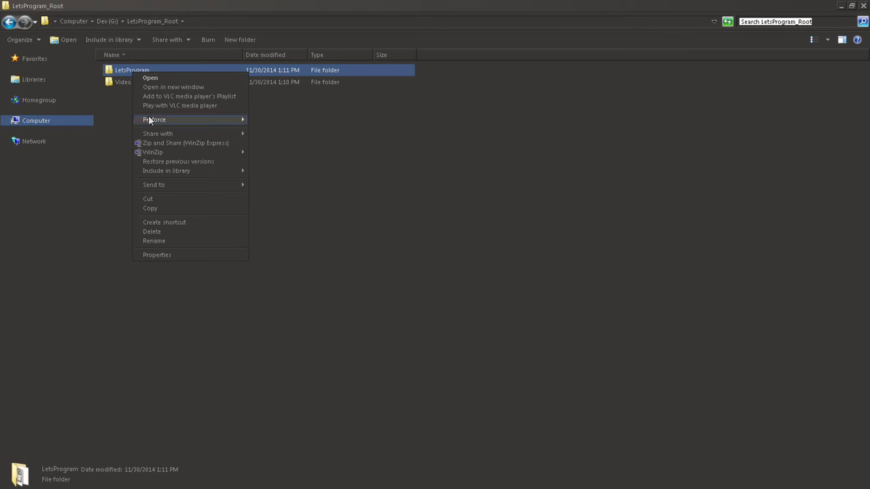
left_click(163, 255)
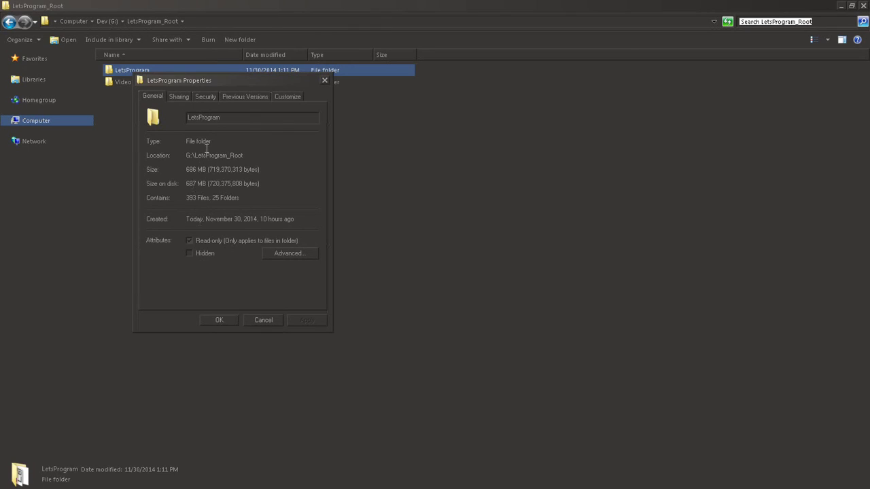
double_click(150, 72)
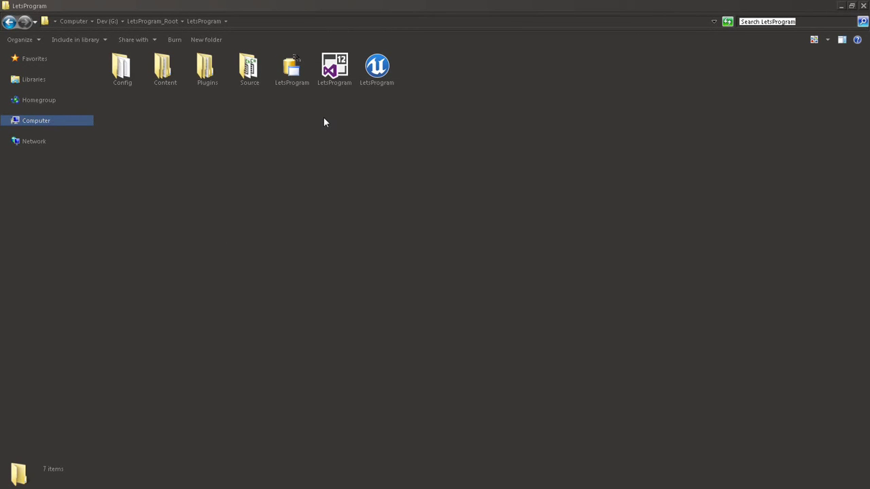
Open Plugins\RahsToolSuite and look inside its Resources folder before going back
double_click(208, 68)
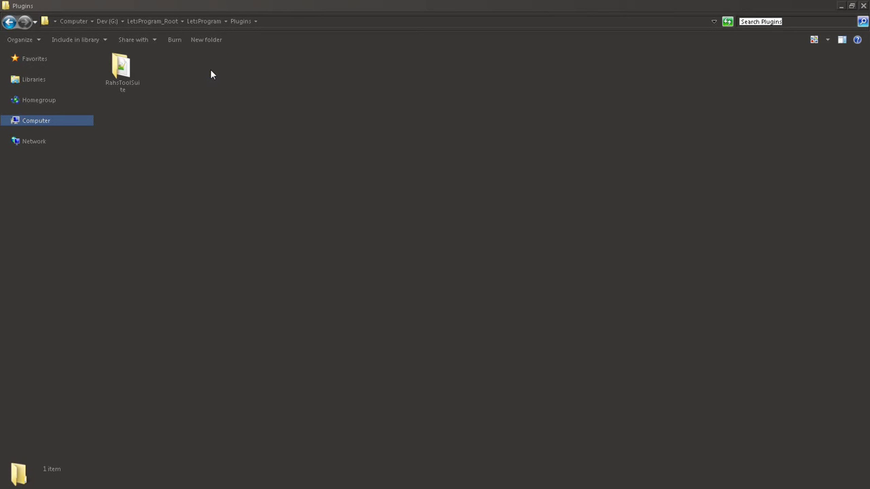
double_click(123, 76)
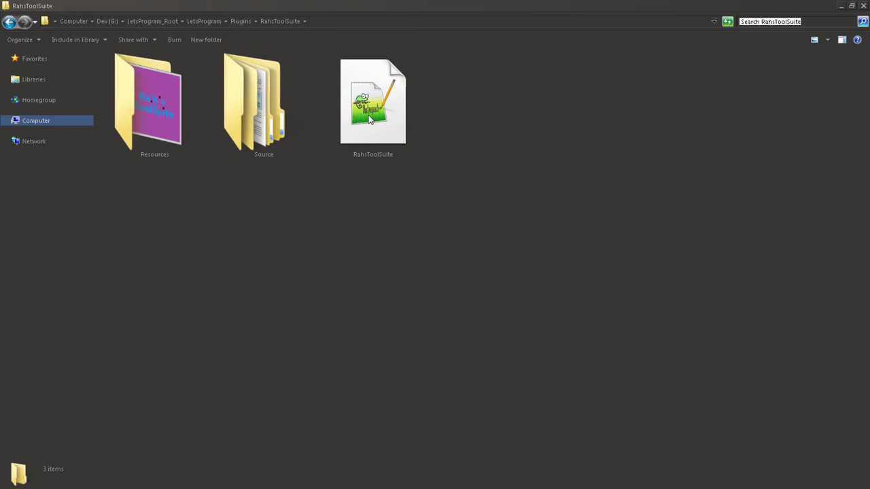
double_click(131, 113)
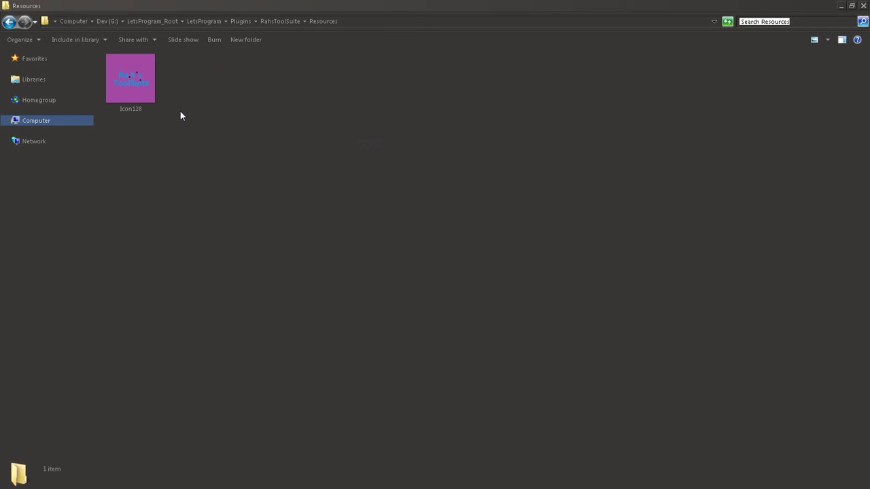
left_click(269, 21)
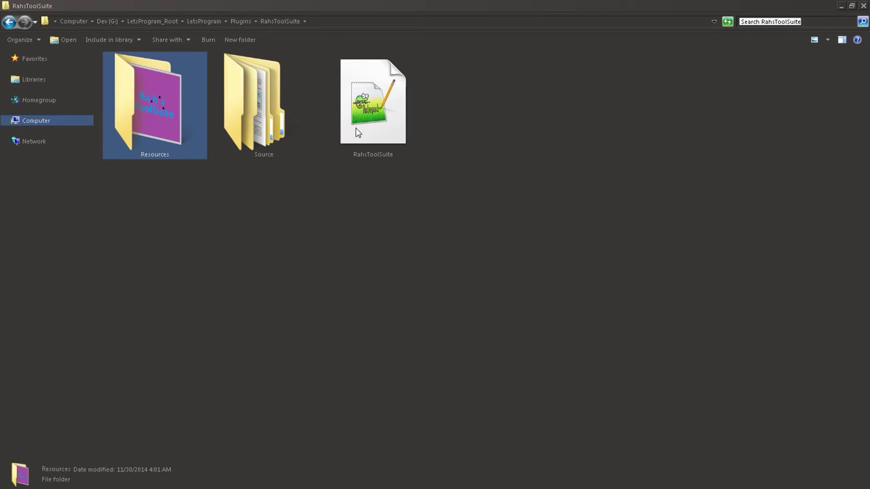
Check the RahsToolSuite plugin file's context menu, then select the RahsToolSuite UPLUGIN file
left_click(277, 127)
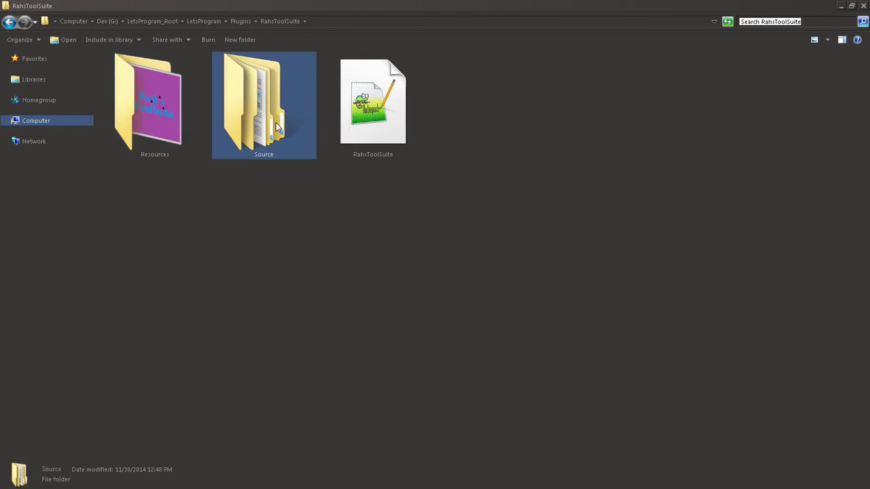
right_click(383, 137)
left_click(325, 202)
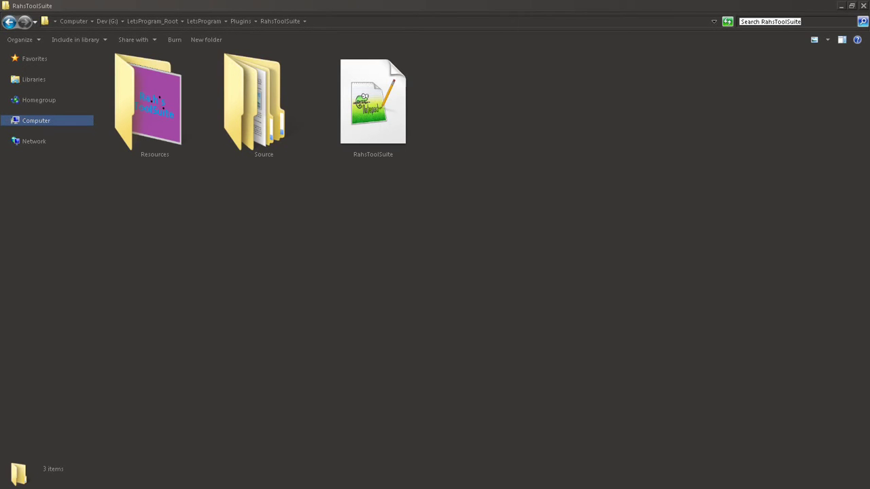
left_click(343, 82)
Open RahsToolSuite.uplugin in Notepad++ and highlight its descriptor lines and the FileVersion key
right_click(360, 76)
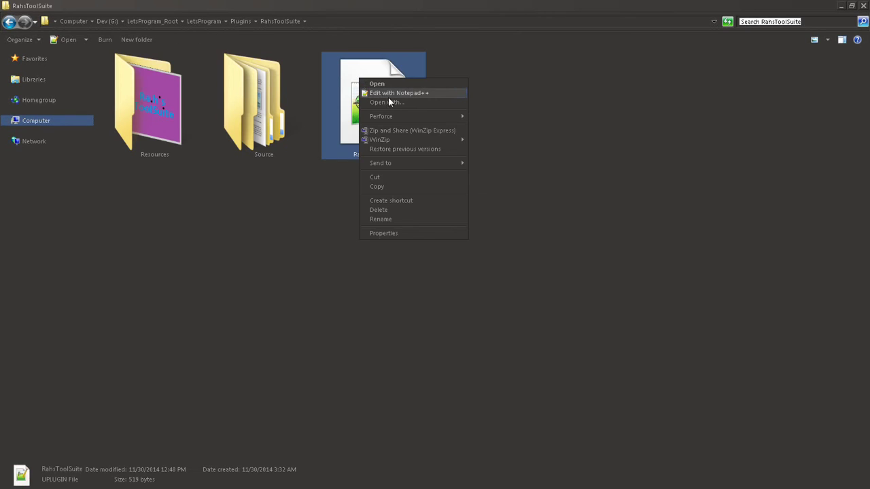
left_click(390, 102)
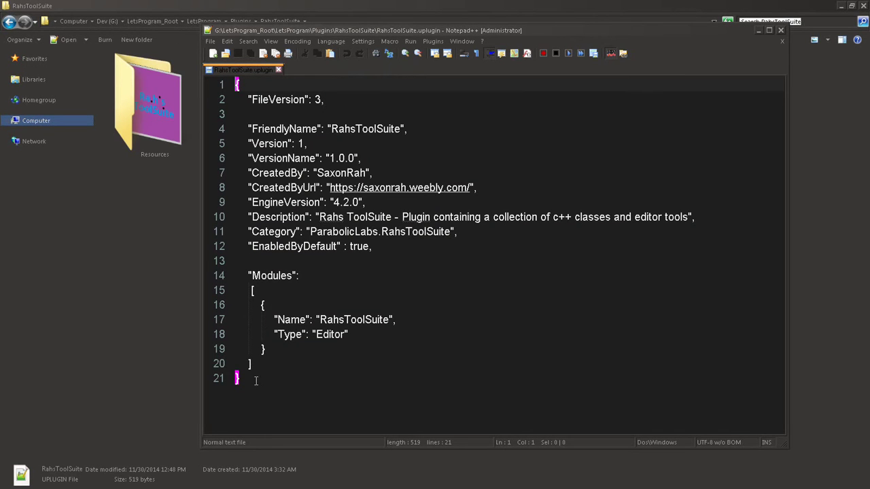
mouse_move(253, 378)
left_mouse_down()
mouse_move(216, 212)
mouse_move(206, 51)
left_mouse_up()
left_click(370, 378)
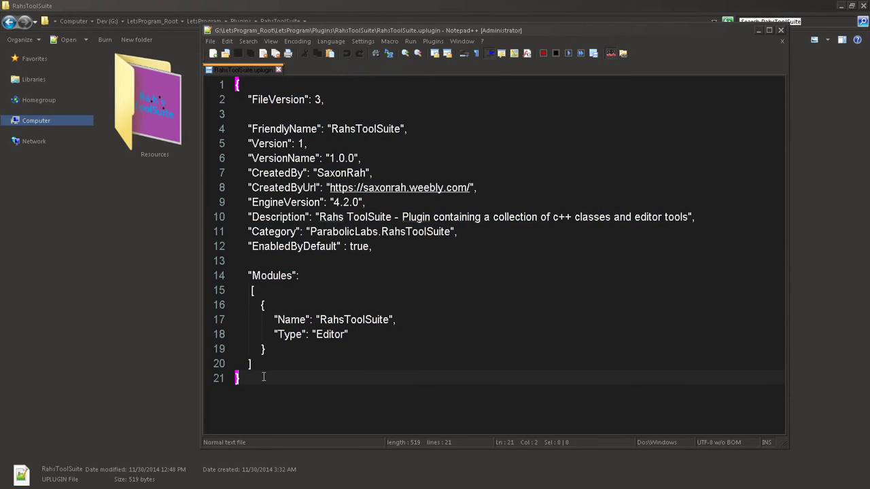
left_click(235, 379)
left_click_drag(249, 100, 326, 100)
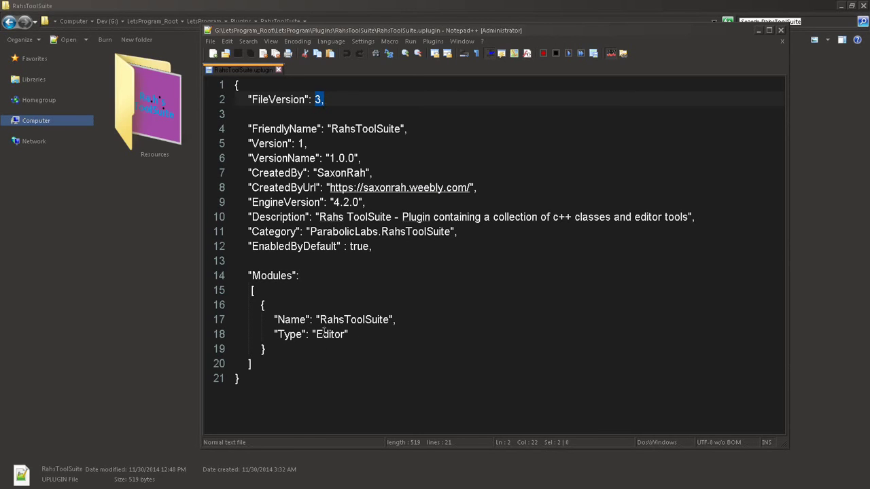
Highlight the Modules key, its array on lines 15–20, and lines 10–21 for review
left_click_drag(248, 275, 324, 281)
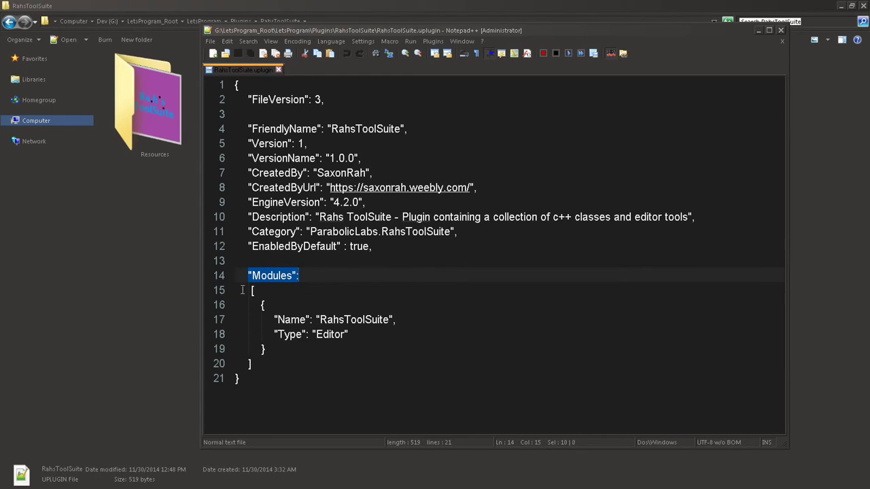
left_click_drag(252, 290, 248, 364)
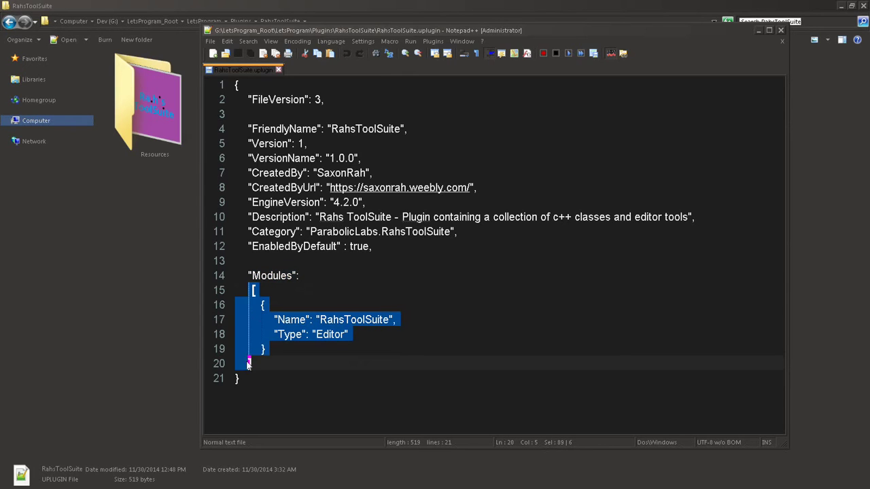
left_click(284, 353)
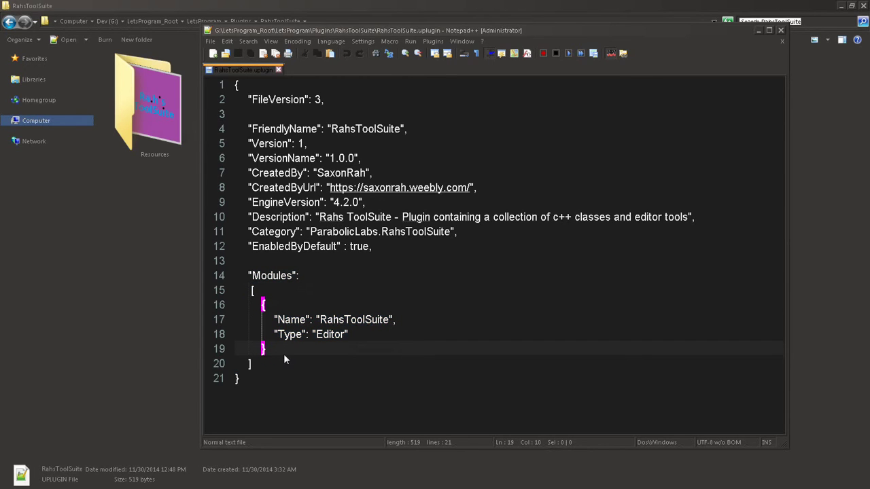
key("shift+Up")
key("shift+Up")
key("shift+Up")
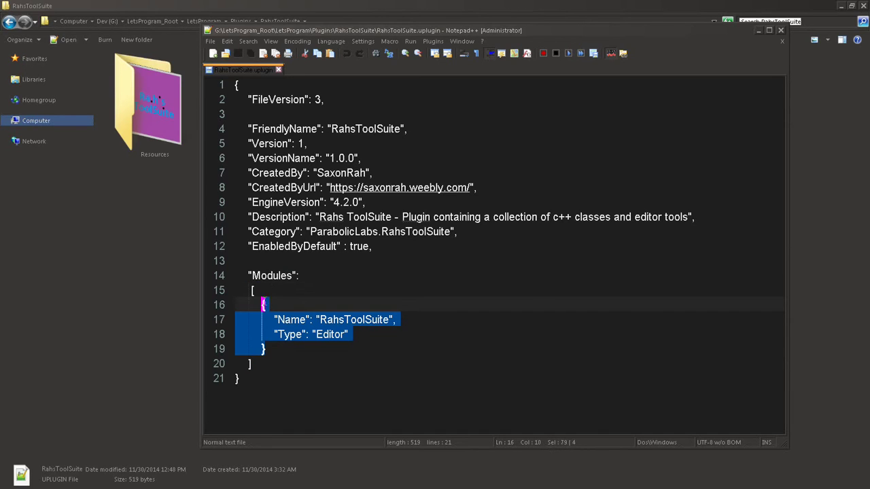
left_click(317, 320)
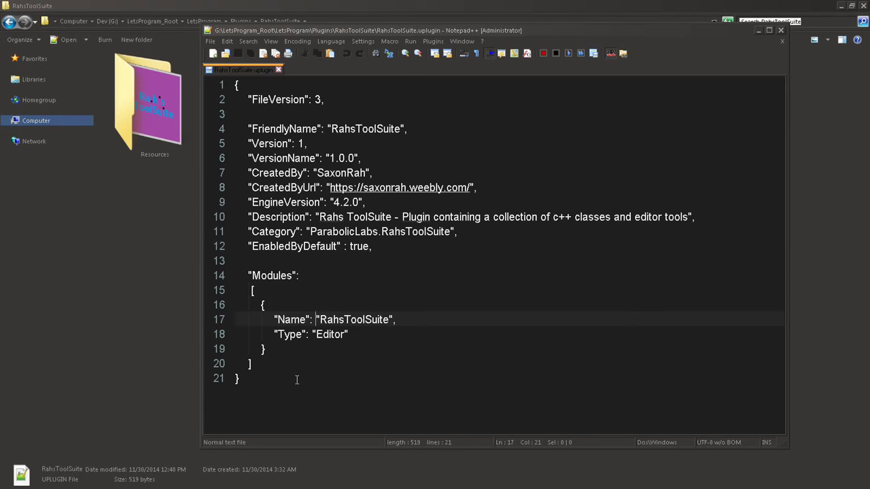
mouse_move(295, 379)
left_mouse_down()
mouse_move(236, 202)
mouse_move(236, 85)
left_mouse_up()
left_click(341, 173)
Highlight RahsToolSuite occurrences, the CreatedBy value and the 1.0.0 version, then close Notepad++
double_click(366, 125)
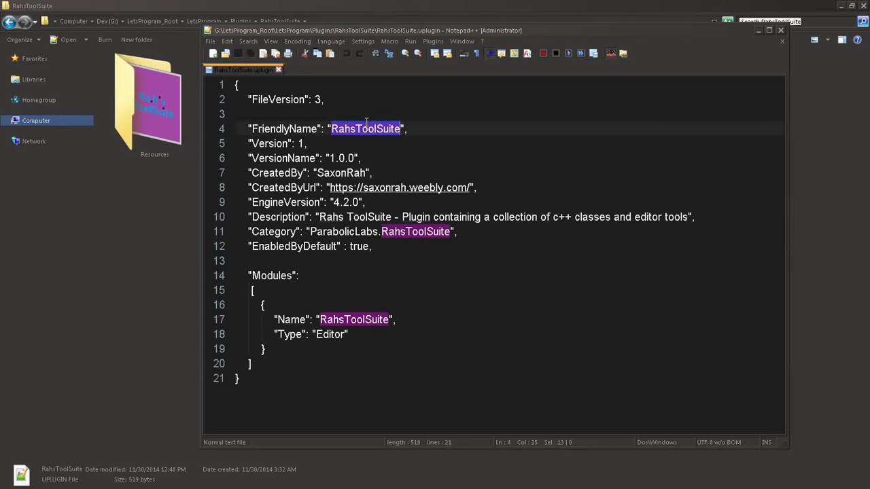
left_click(365, 234)
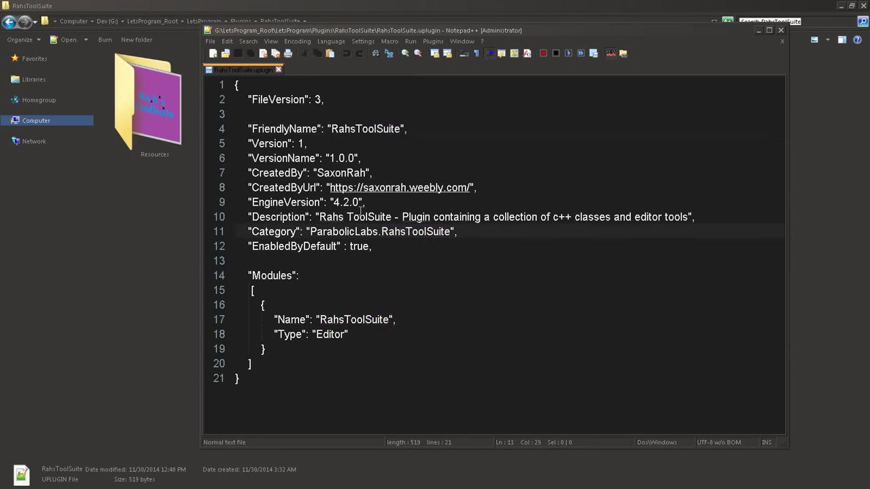
double_click(362, 172)
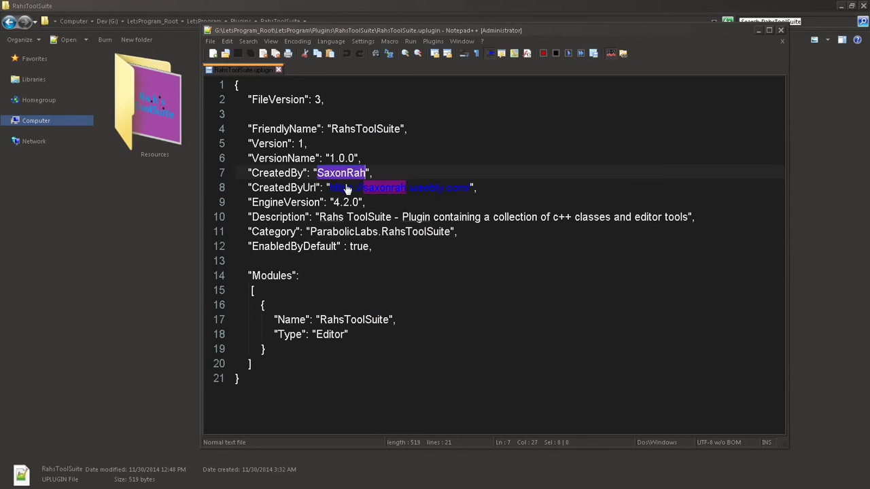
double_click(352, 158)
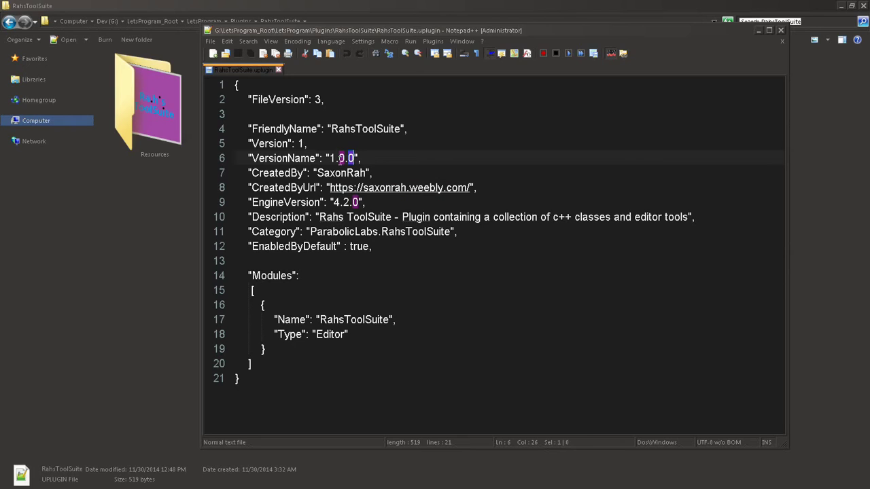
double_click(342, 157)
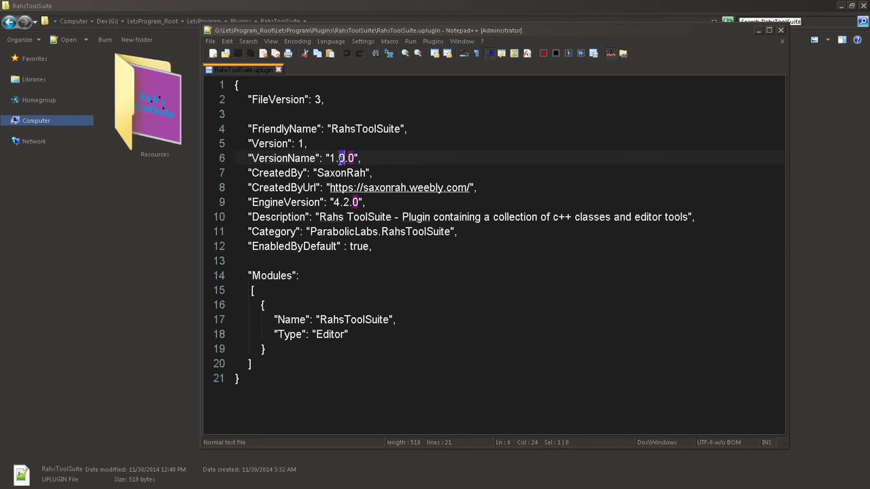
double_click(352, 319)
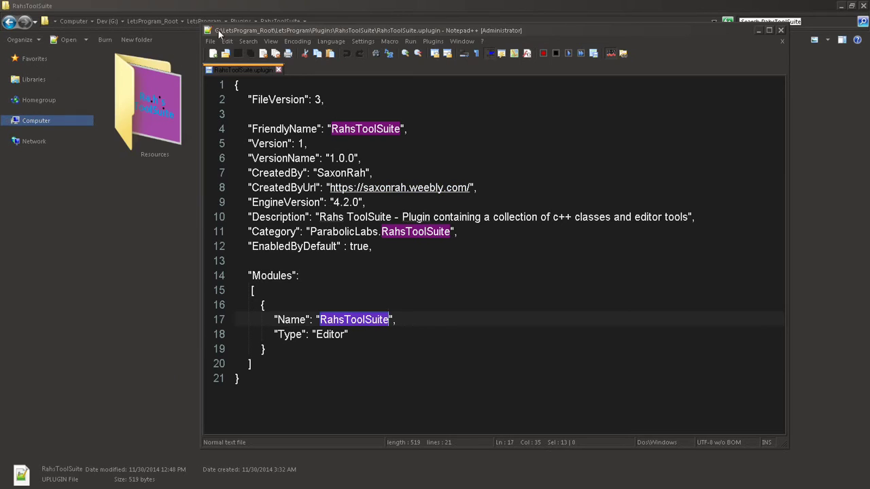
left_click(781, 30)
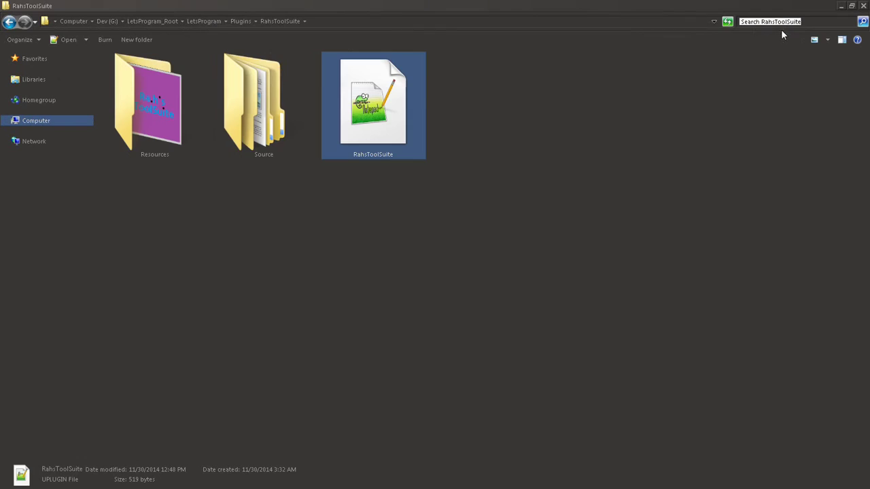
Open Source\RahsToolSuite and bring up the context menu for RahsToolSuite.Build.cs
left_click(459, 124)
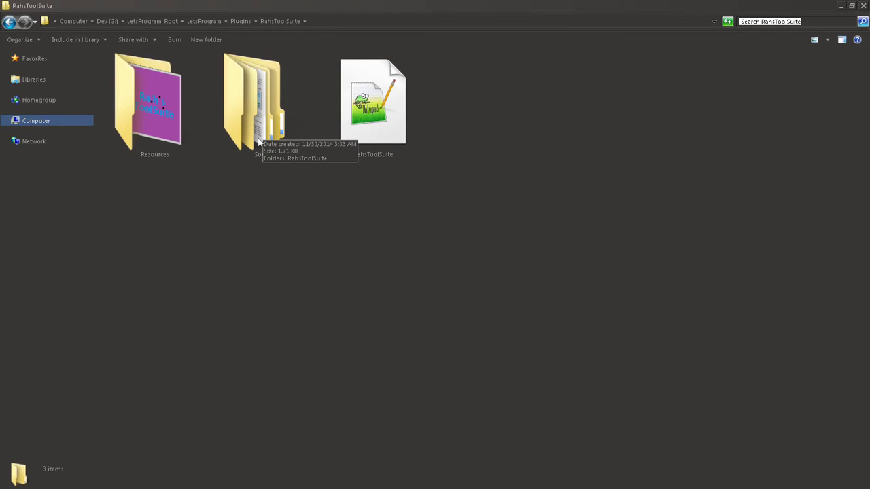
left_click(265, 135)
double_click(299, 123)
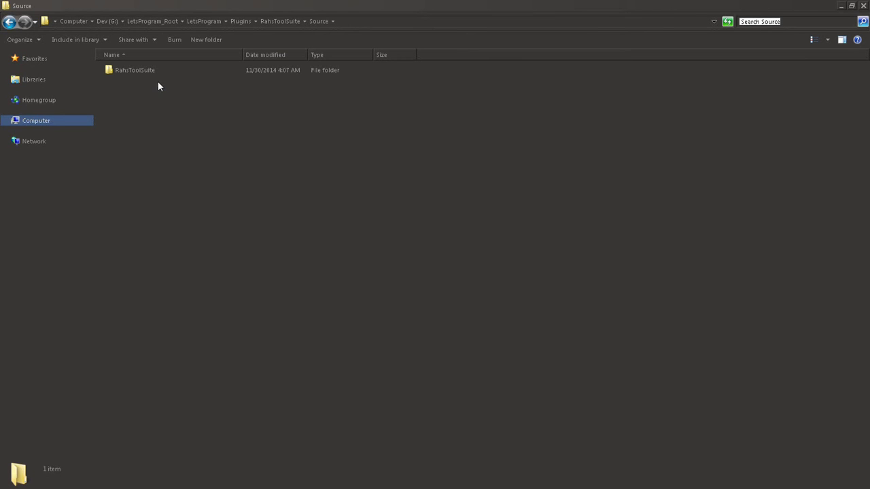
double_click(158, 69)
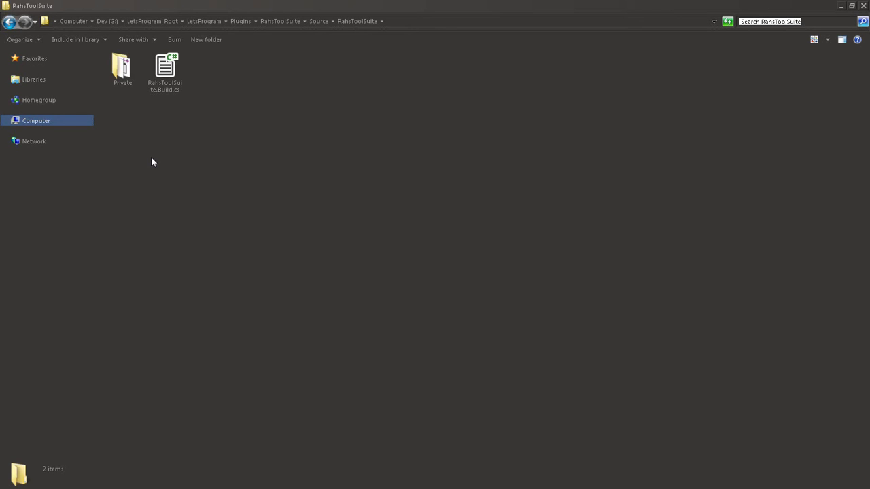
right_click(171, 61)
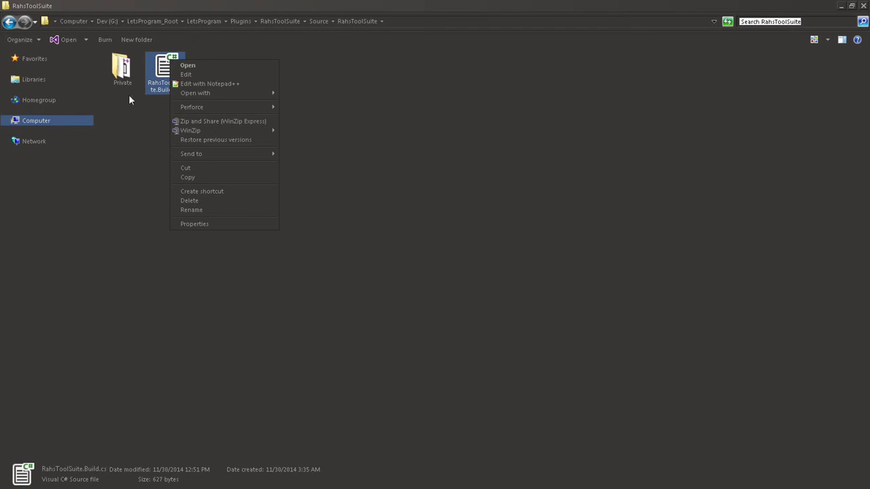
Open RahsToolSuite.Build.cs in Notepad++ and mark its class name, PrivateIncludePaths and dependency modules
left_click(210, 84)
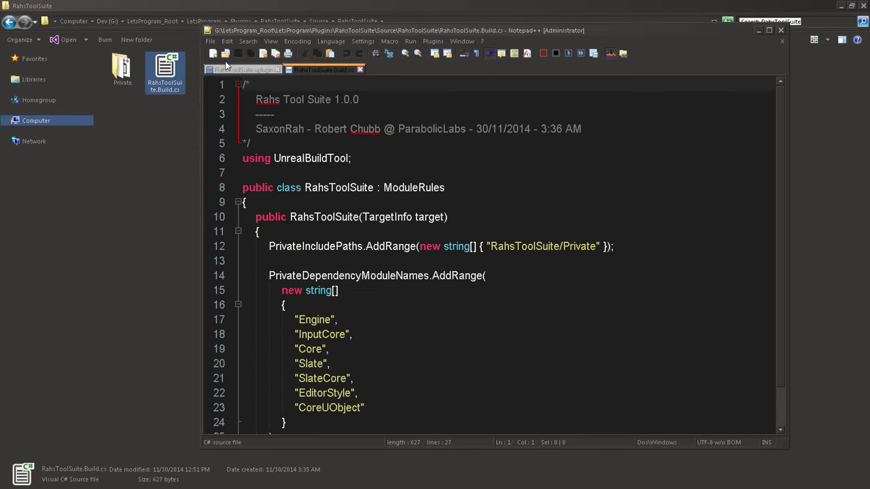
scroll(592, 215, "down", 1)
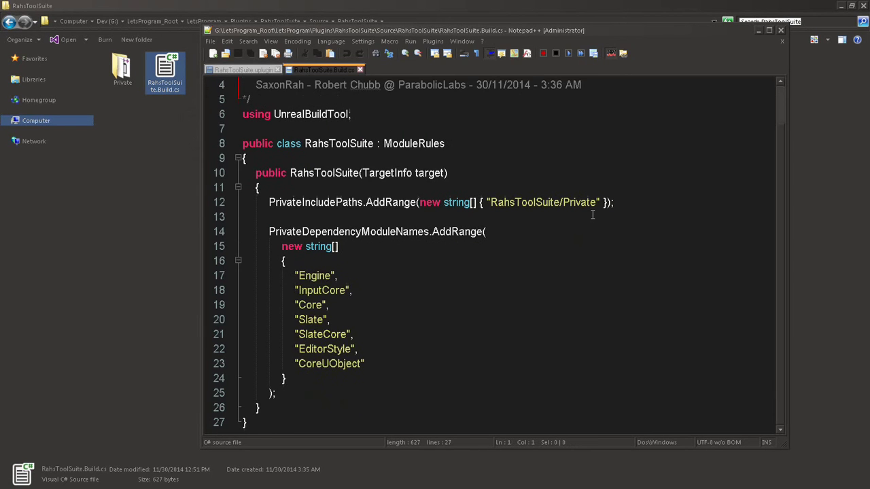
scroll(592, 215, "up", 1)
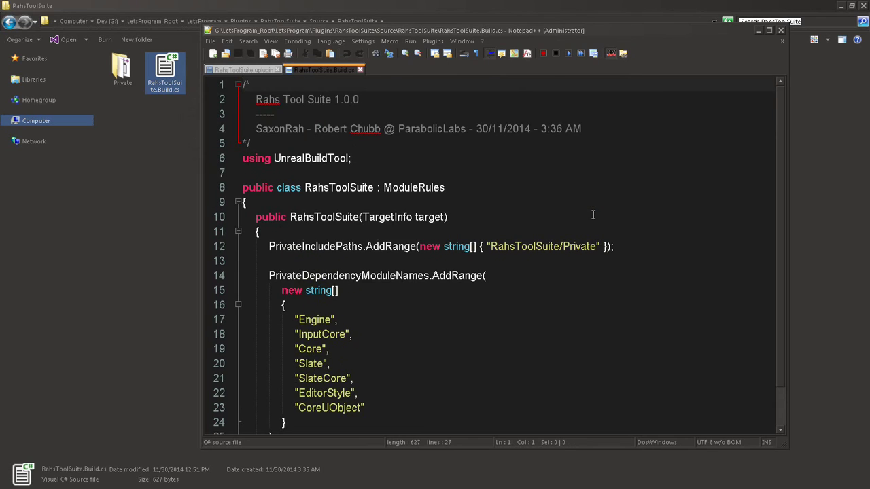
scroll(593, 214, "down", 1)
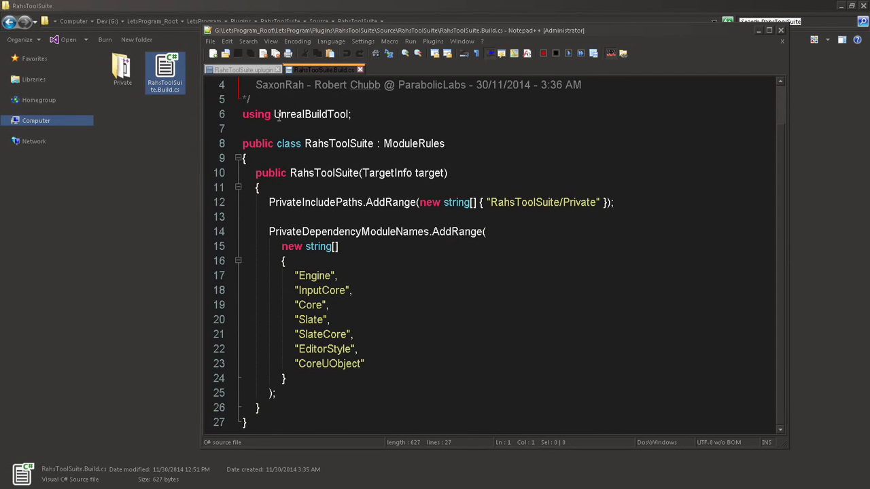
double_click(326, 142)
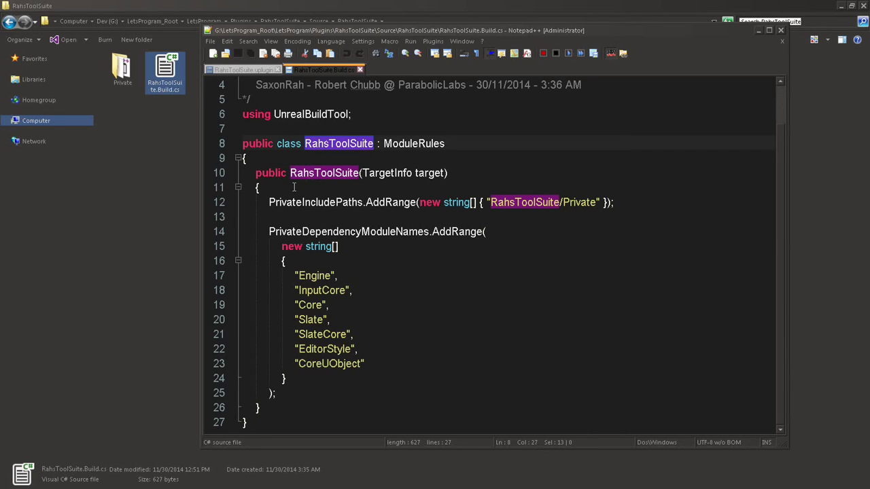
double_click(529, 201)
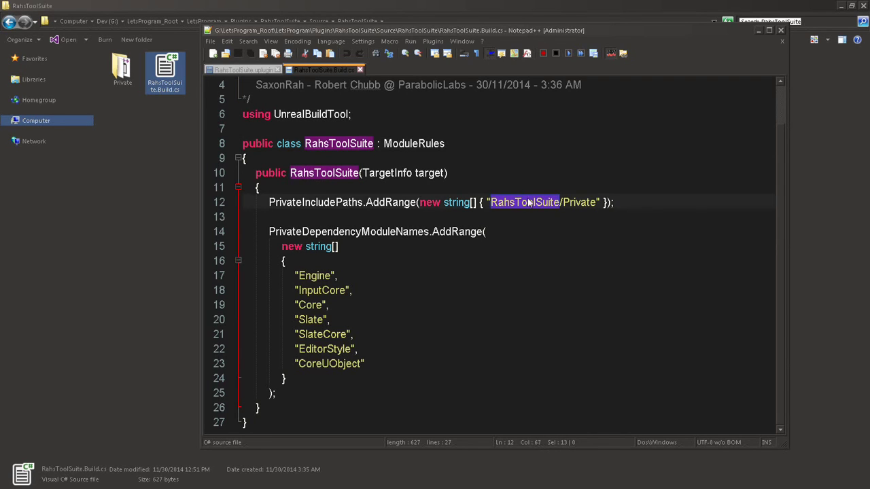
double_click(580, 203)
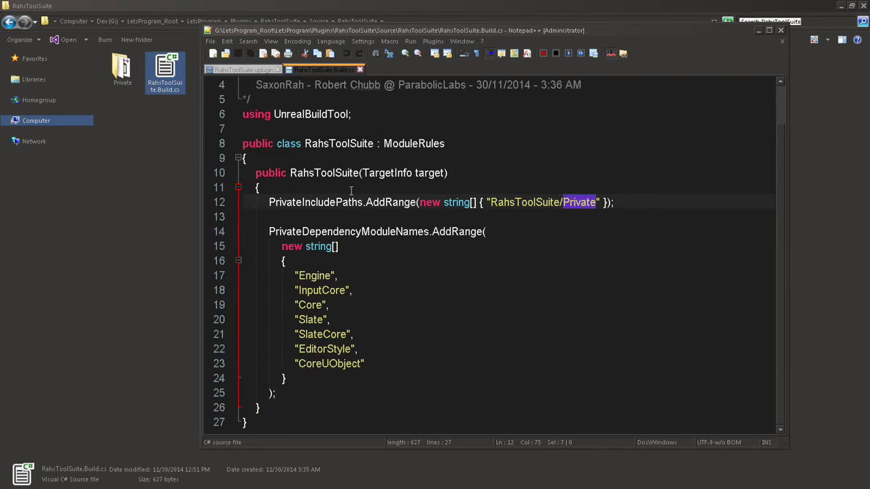
left_click_drag(270, 202, 685, 200)
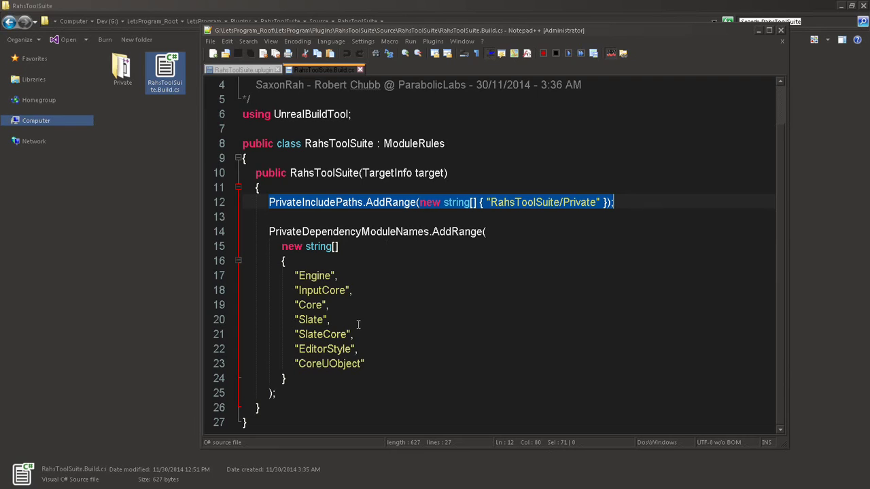
mouse_move(299, 378)
left_mouse_down()
mouse_move(273, 247)
mouse_move(276, 255)
left_mouse_up()
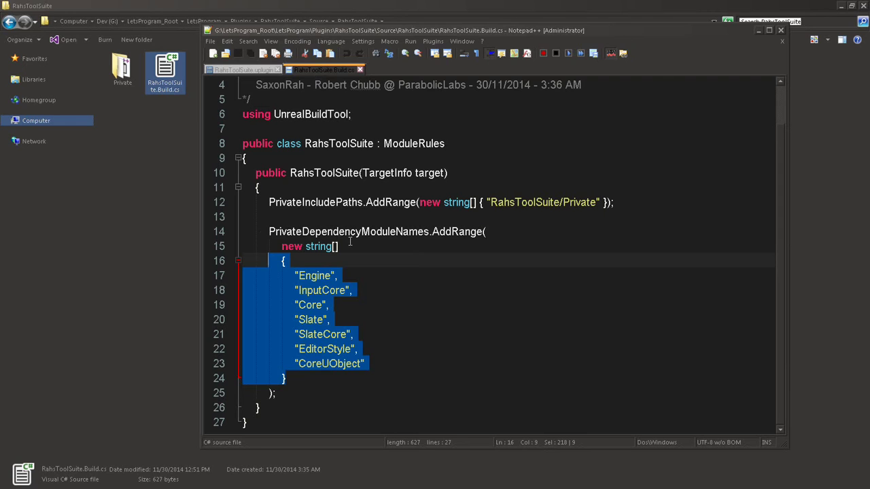
Highlight the constructor line and author comment, then close the Build.cs and .uplugin tabs
double_click(331, 144)
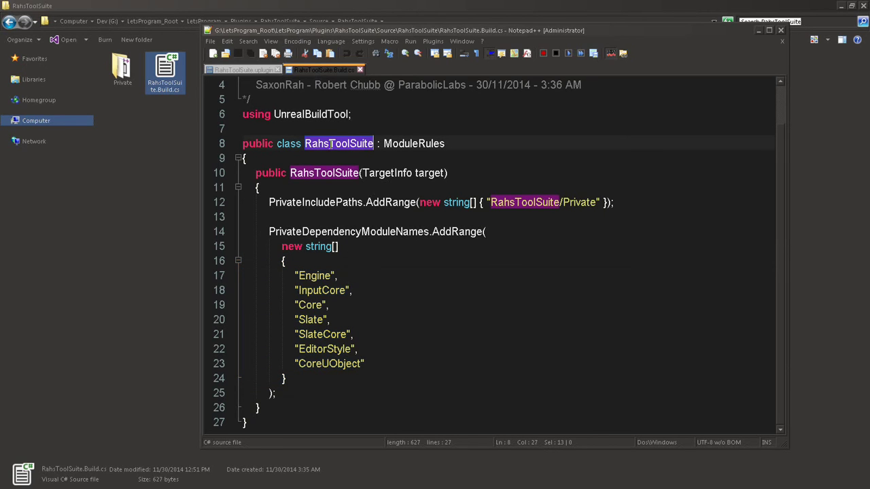
double_click(350, 174)
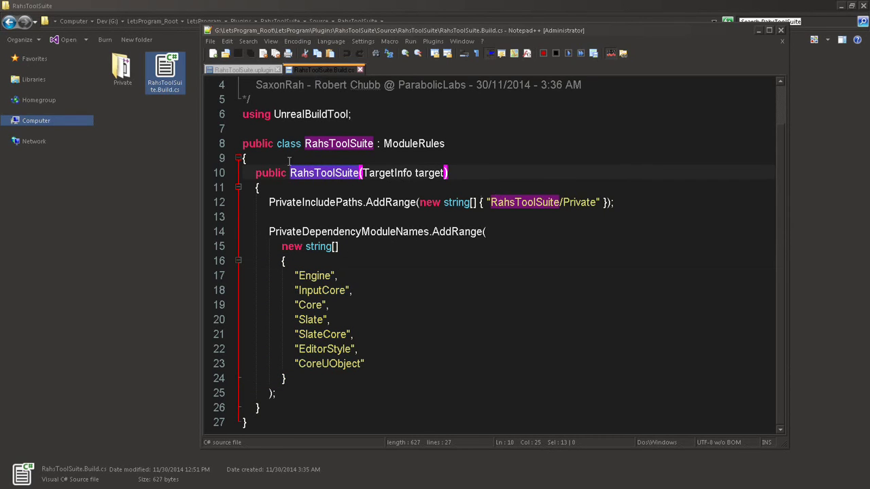
triple_click(337, 173)
double_click(537, 202)
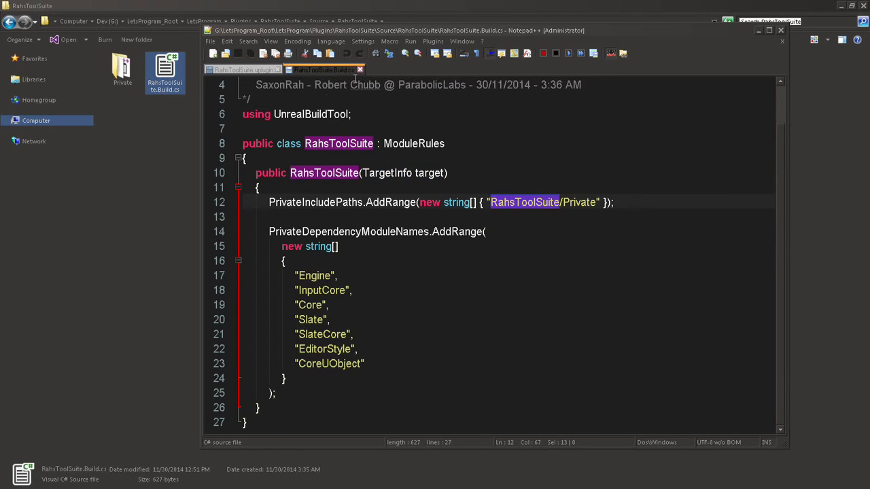
left_click(359, 84)
triple_click(359, 84)
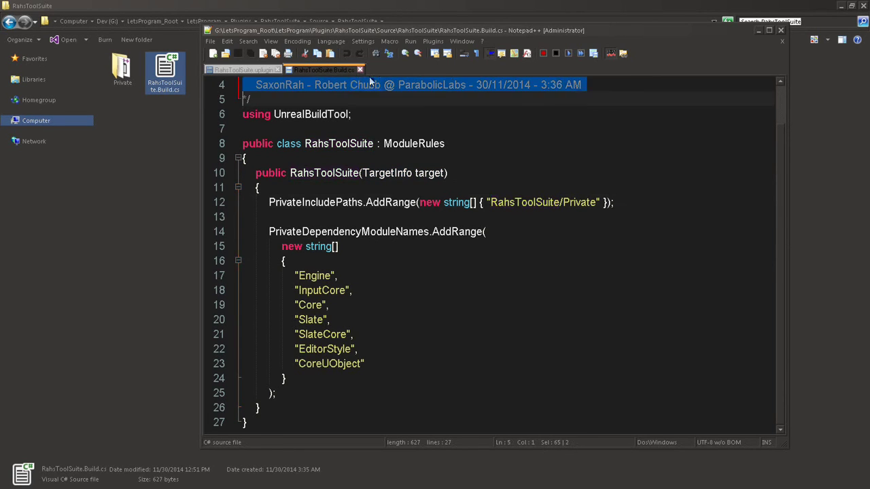
middle_click(328, 68)
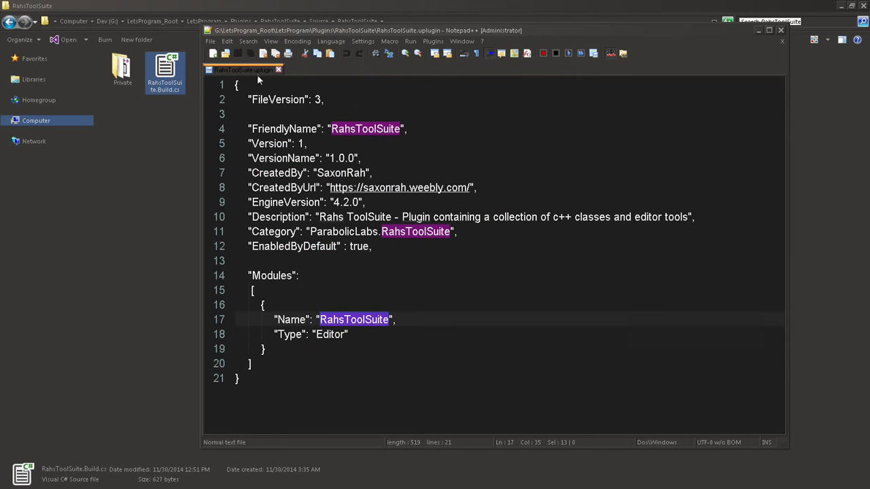
middle_click(256, 70)
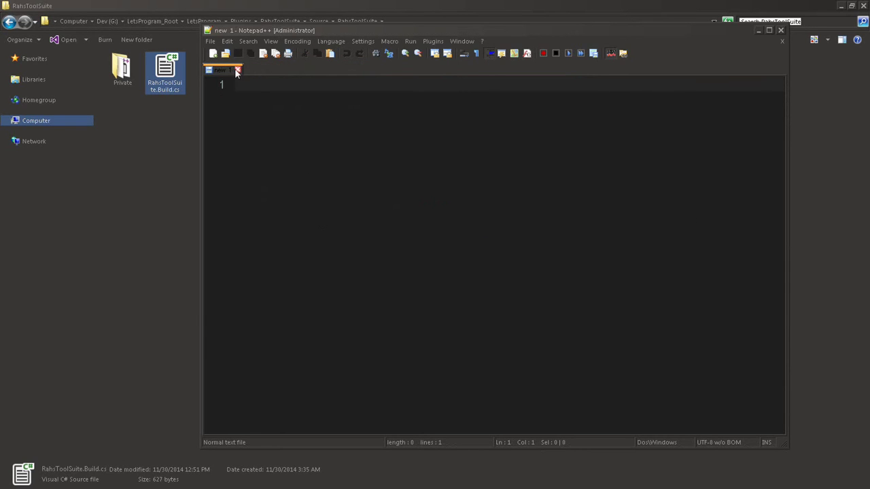
Close Notepad++, clear the Explorer selection, and open the Private folder
left_click(782, 30)
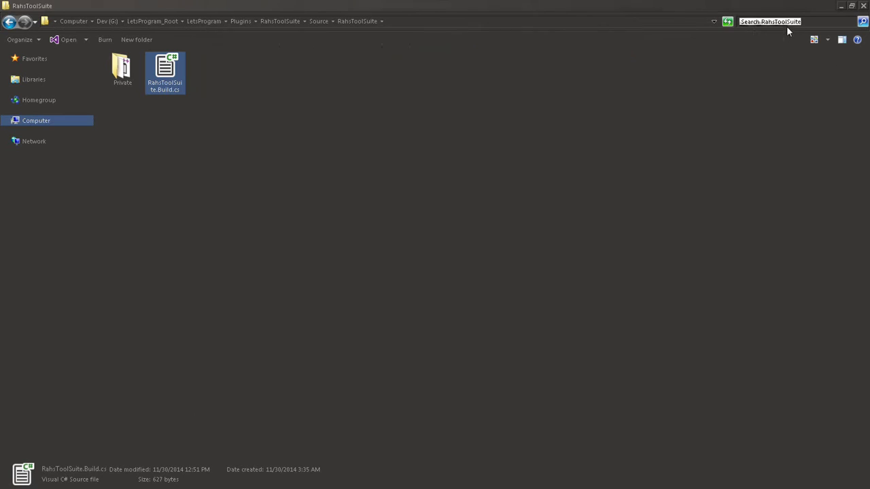
left_click(433, 141)
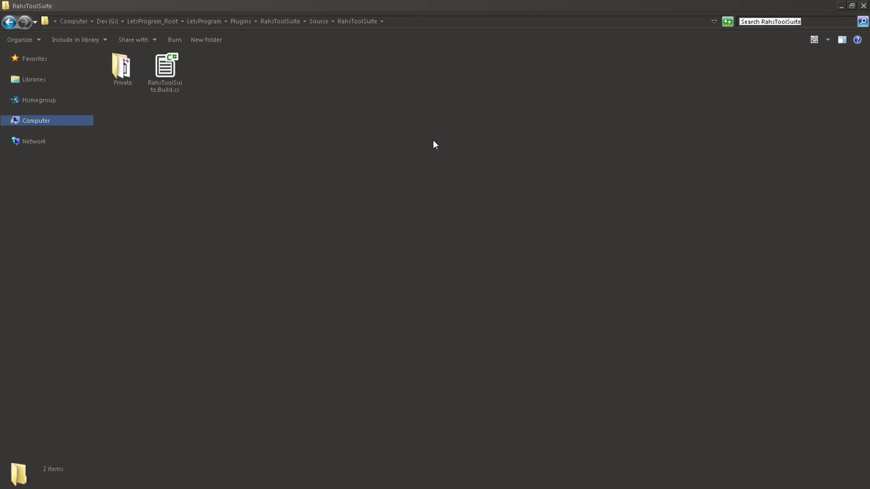
double_click(121, 67)
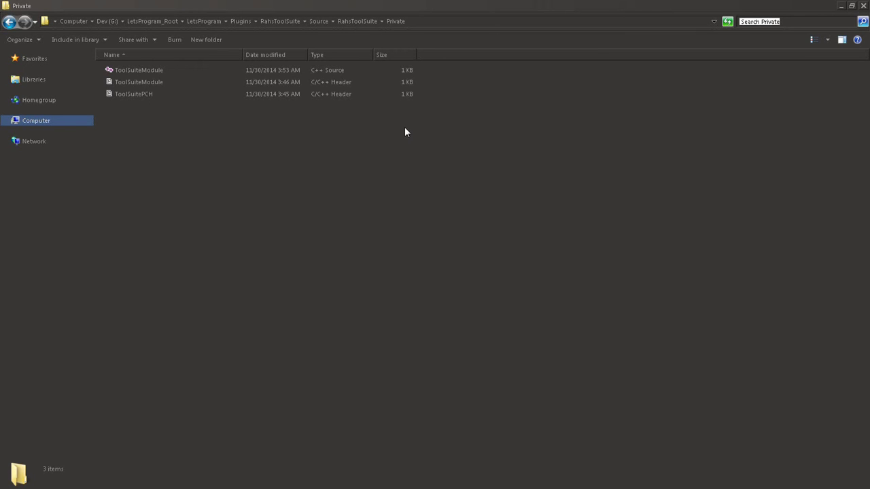
right_click(120, 94)
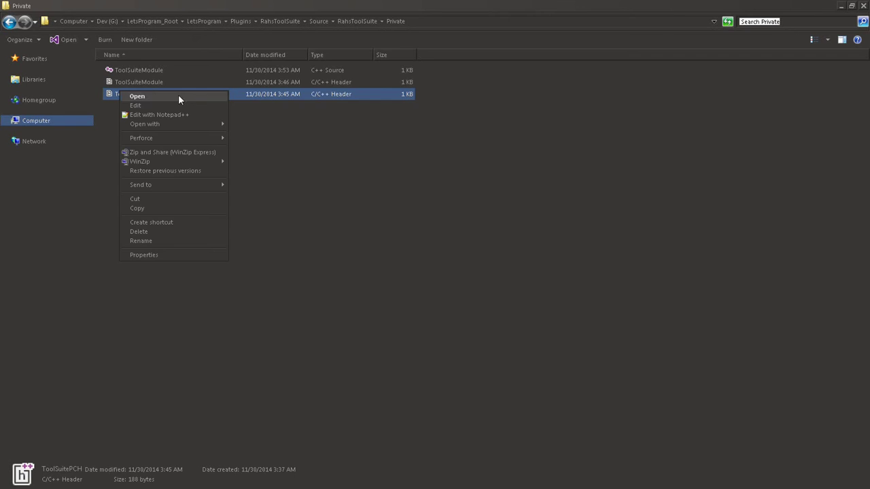
left_click(179, 116)
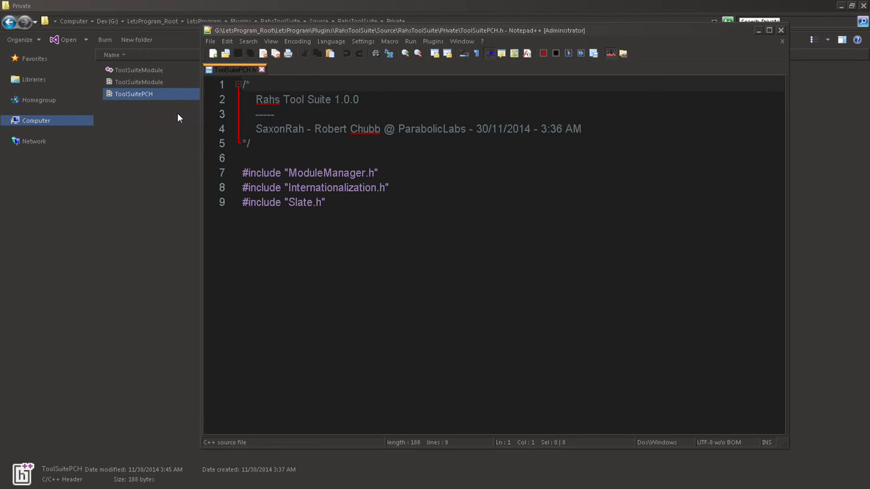
left_click(370, 200)
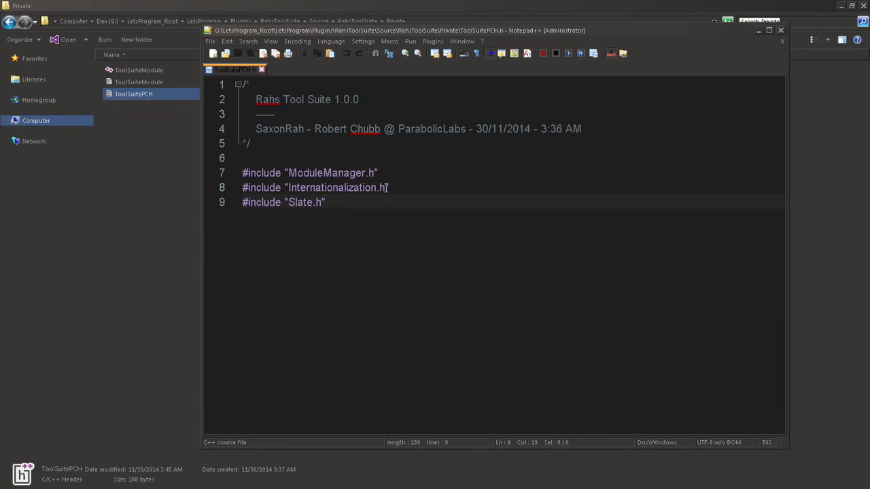
left_click_drag(401, 172, 164, 178)
left_click_drag(431, 196, 438, 162)
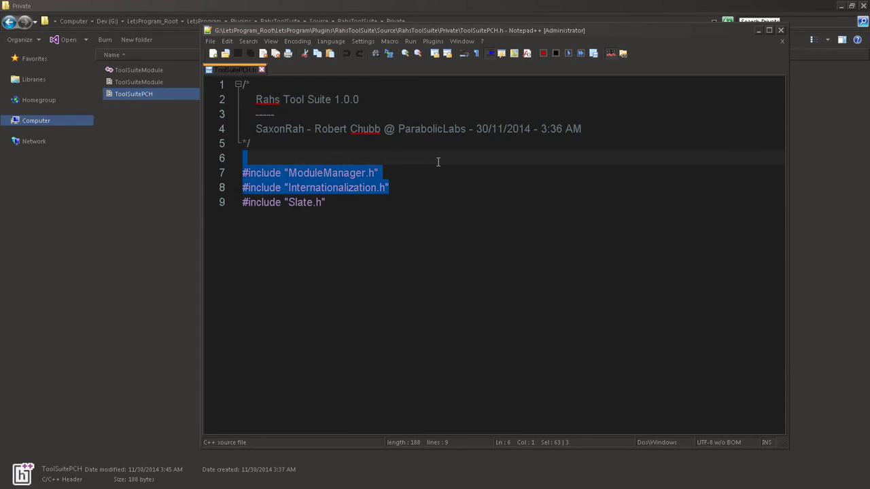
left_click_drag(421, 204, 422, 187)
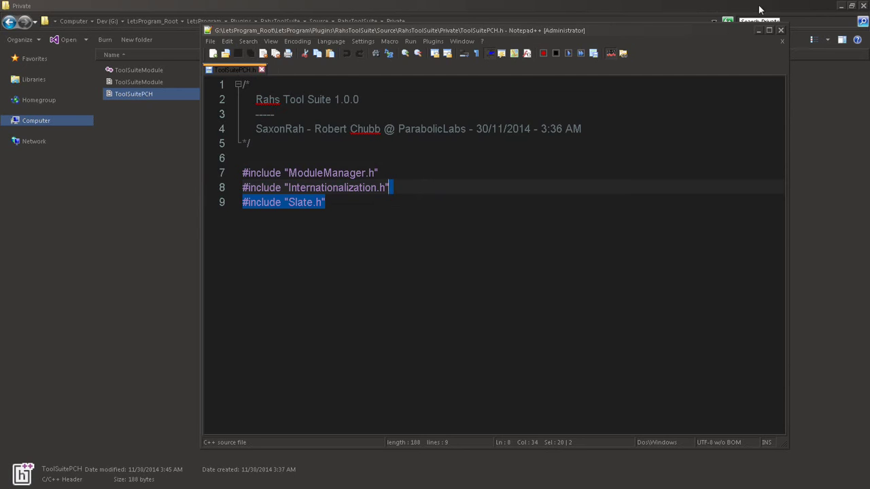
Close ToolSuitePCH.h, leave the ToolSuiteModule header's name unchanged, and open it in Notepad++
left_click(781, 30)
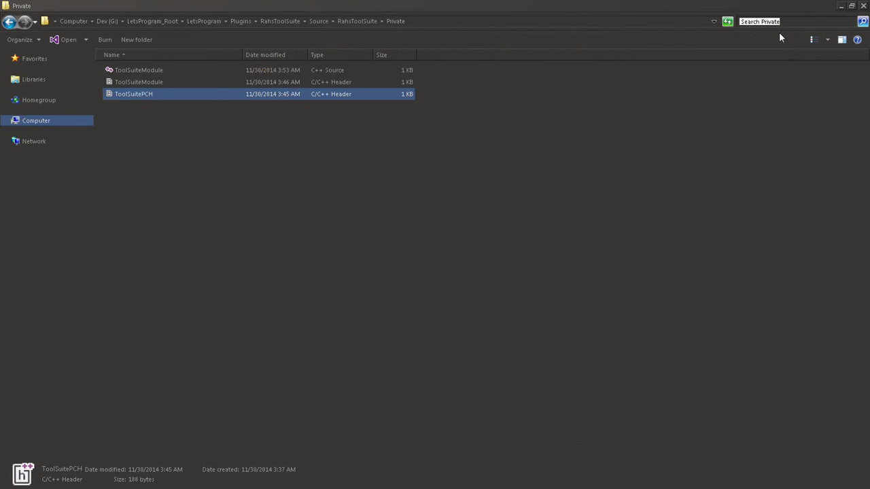
right_click(155, 81)
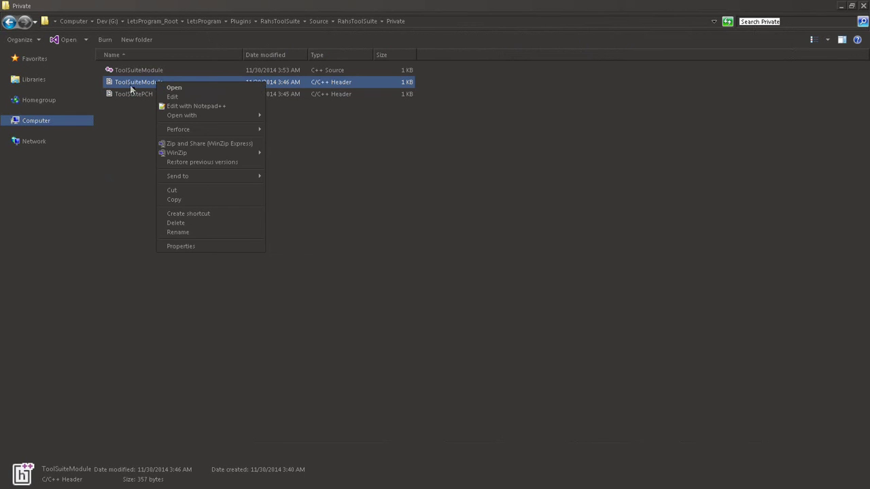
left_click(122, 83)
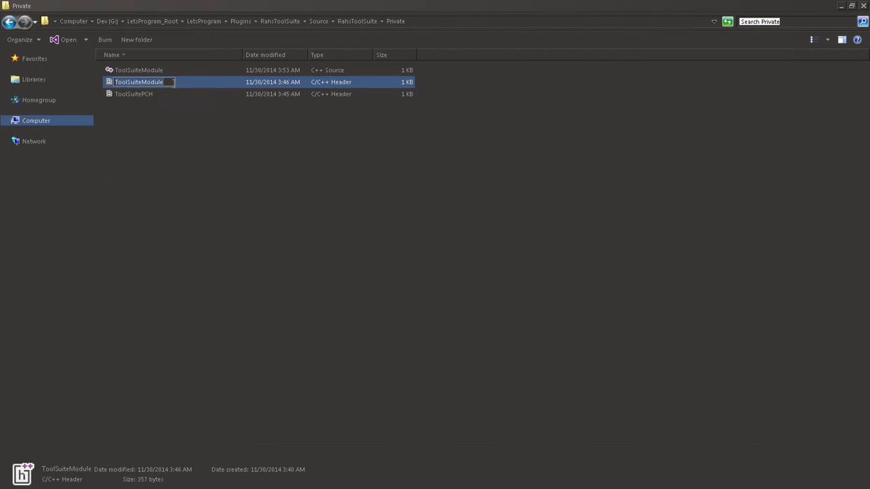
left_click(174, 81)
left_click(174, 95)
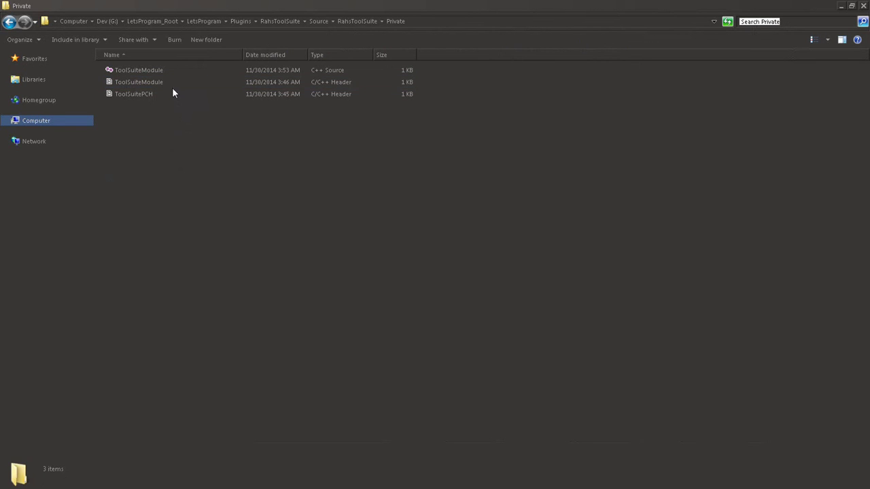
left_click(172, 89)
left_click(179, 81)
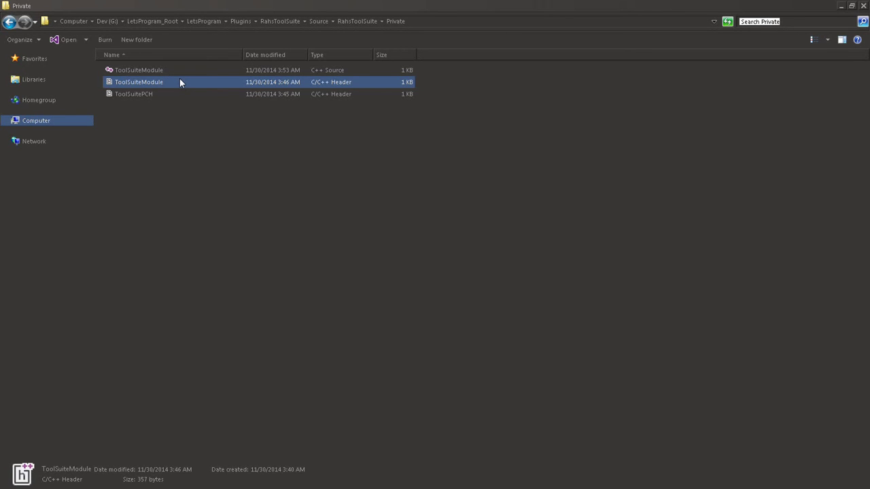
right_click(180, 81)
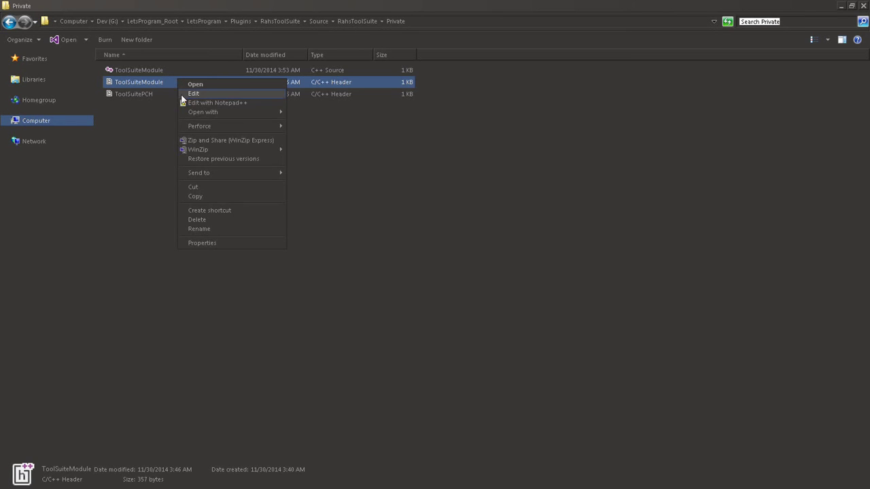
left_click(210, 102)
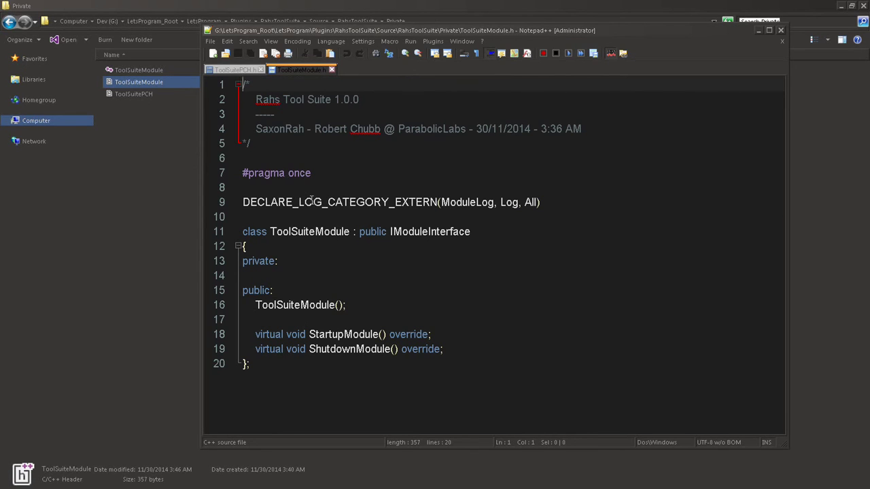
Review ModuleLog, the IModuleInterface-derived class and Startup/ShutdownModule, then close both header tabs
double_click(468, 202)
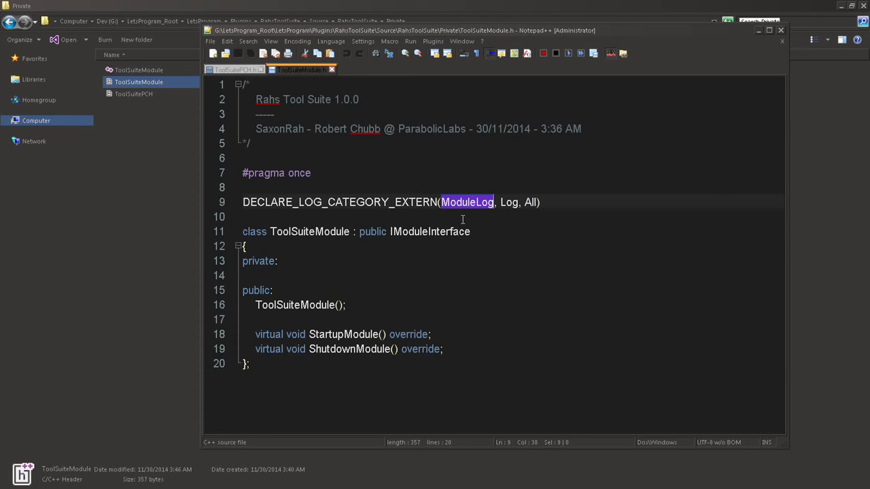
double_click(288, 235)
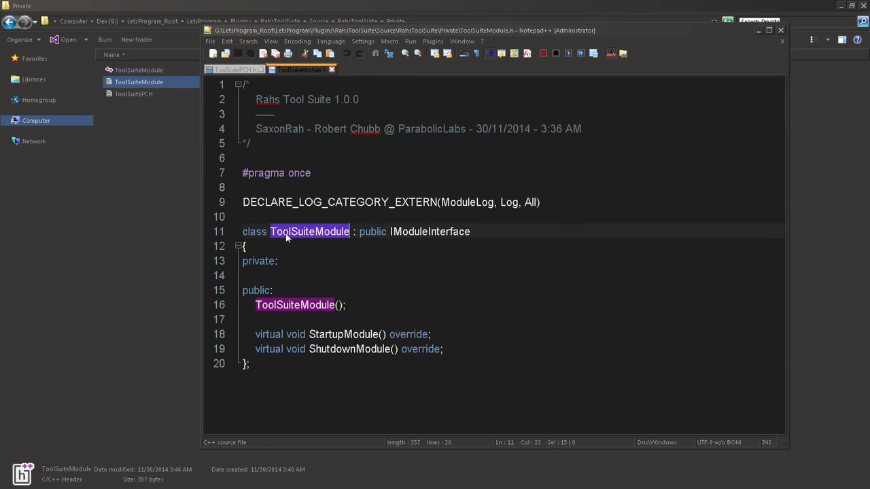
double_click(408, 231)
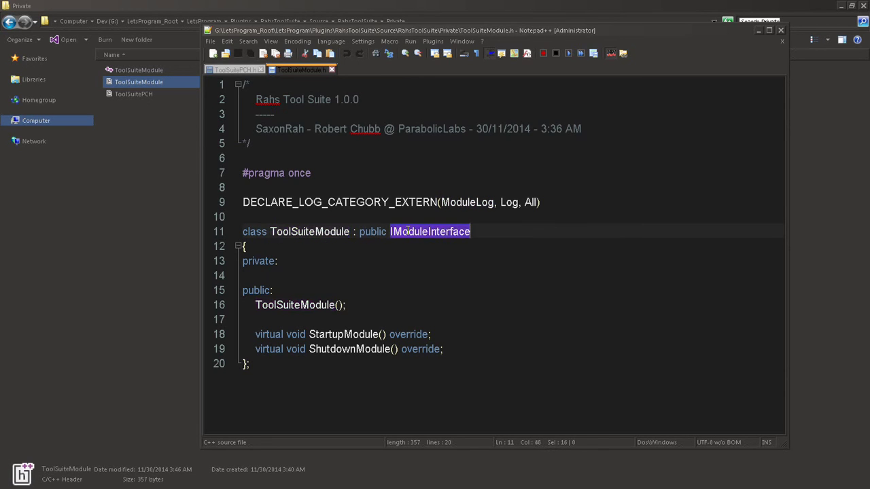
double_click(378, 231)
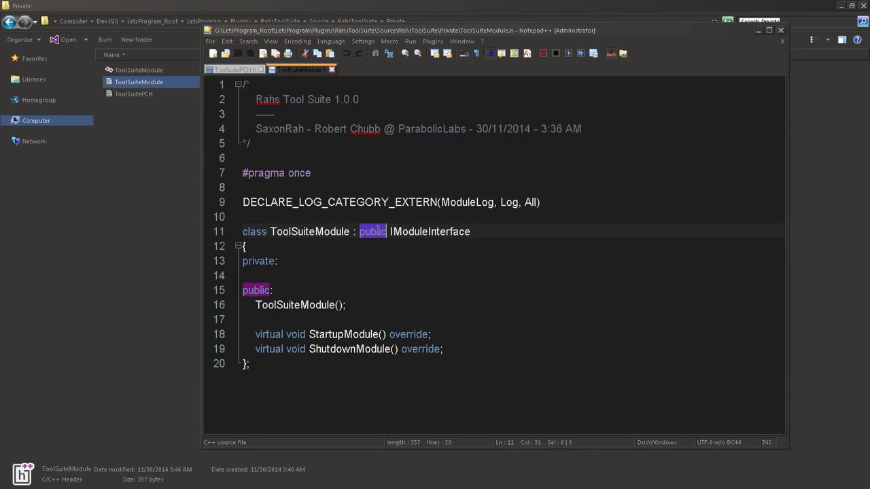
double_click(436, 232)
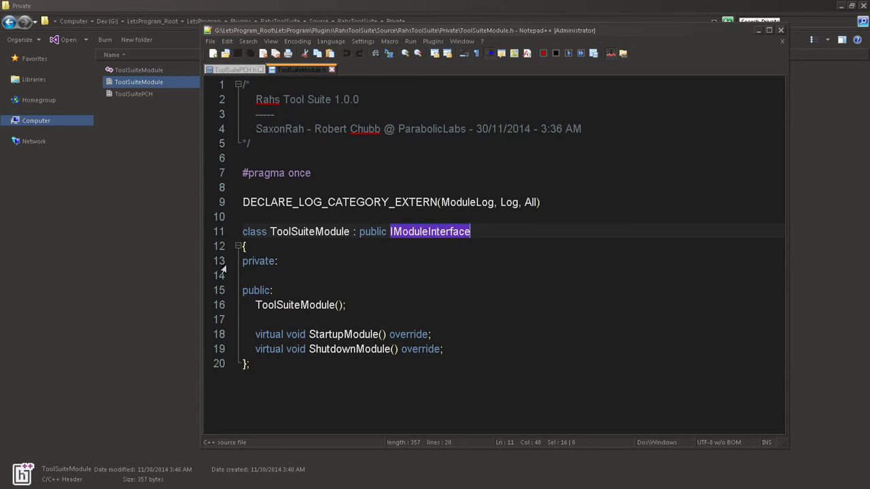
left_click(283, 266)
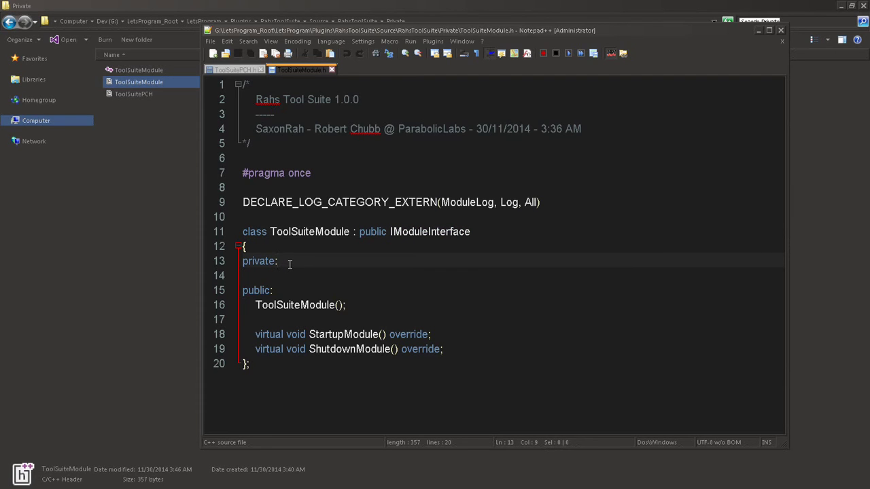
left_click_drag(404, 309, 244, 310)
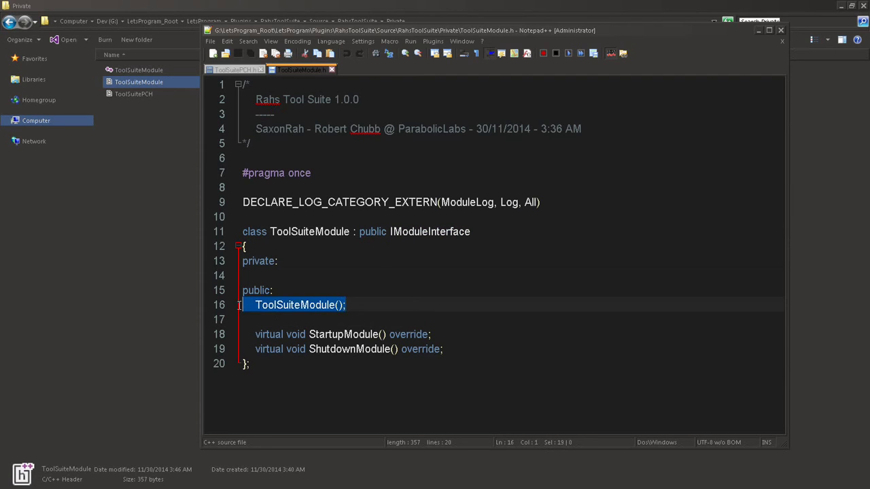
left_click_drag(495, 357, 234, 330)
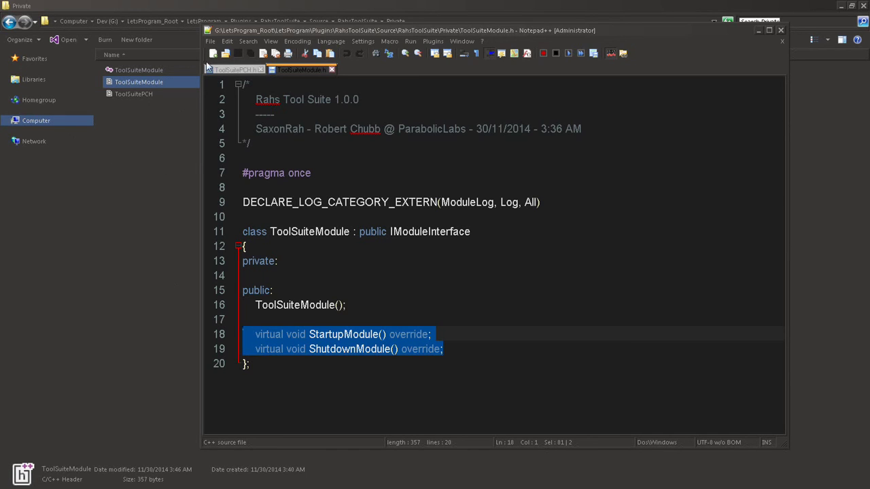
middle_click(302, 70)
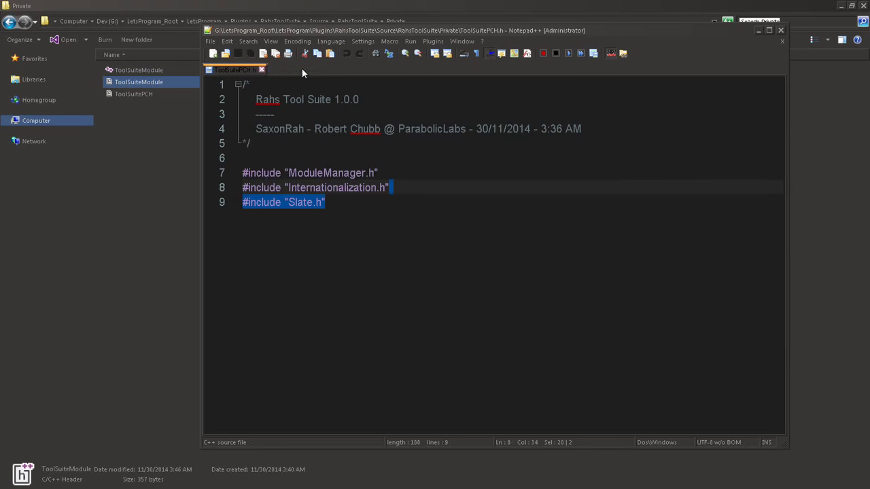
middle_click(250, 72)
Open ToolSuiteModule.cpp in Notepad++ and mark its two include lines
right_click(171, 70)
right_click(145, 70)
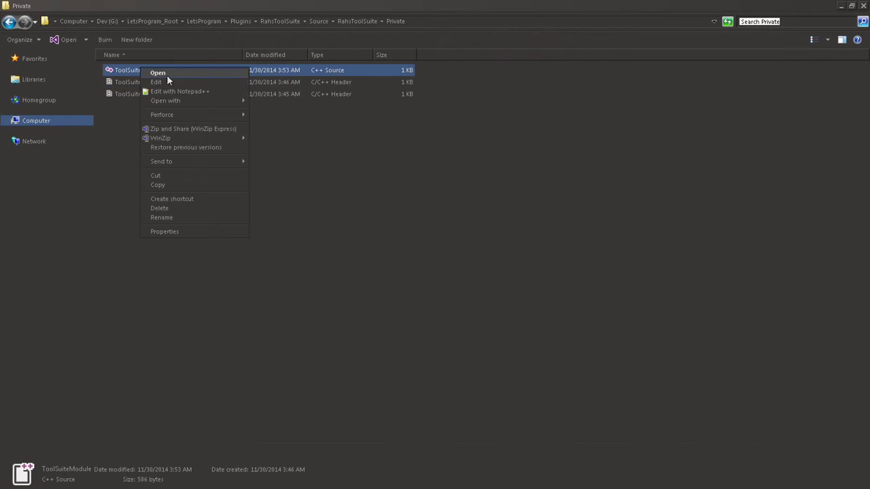
left_click(167, 75)
left_click(460, 261)
scroll(465, 265, "down", 2)
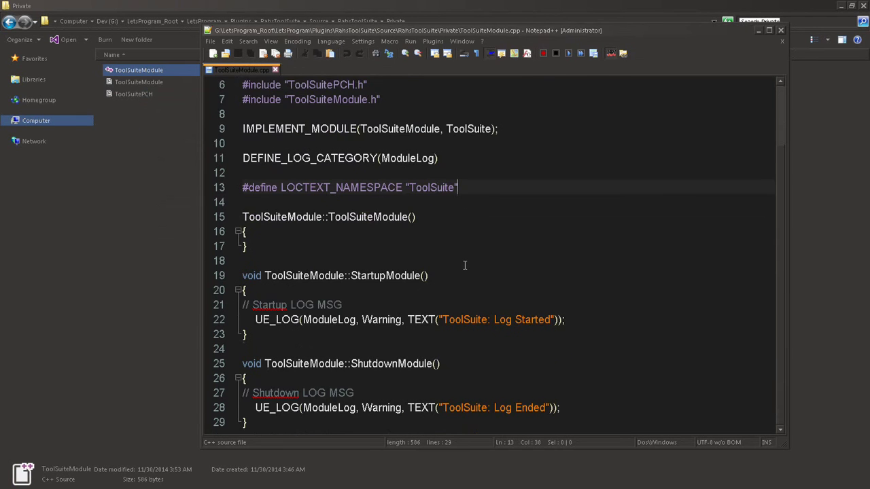
scroll(465, 265, "up", 1)
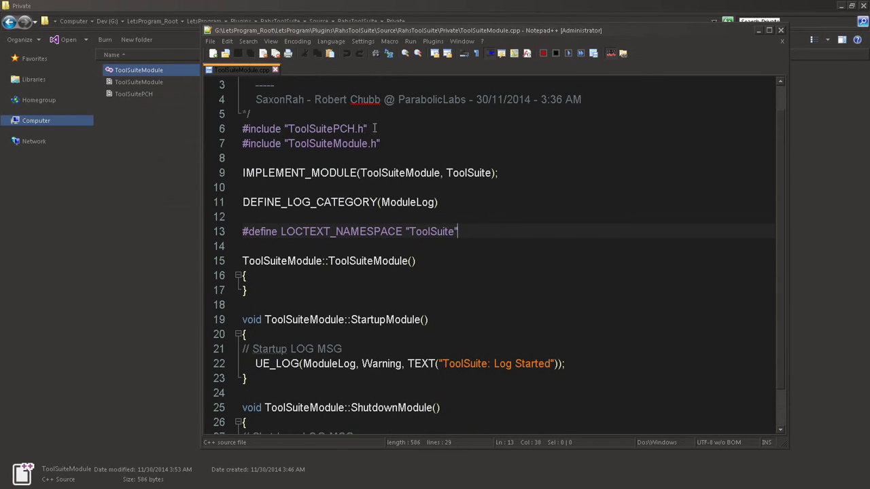
left_click_drag(381, 130, 320, 128)
left_click(423, 126)
left_click_drag(400, 143, 418, 132)
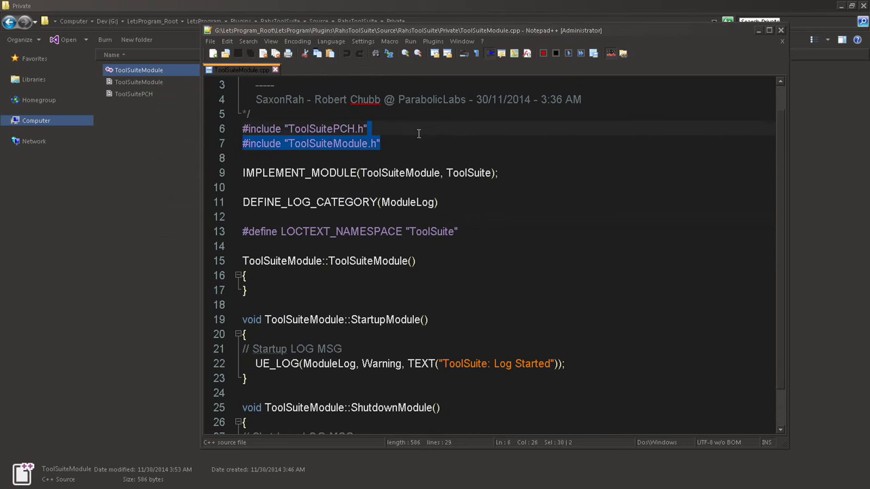
left_click(455, 161)
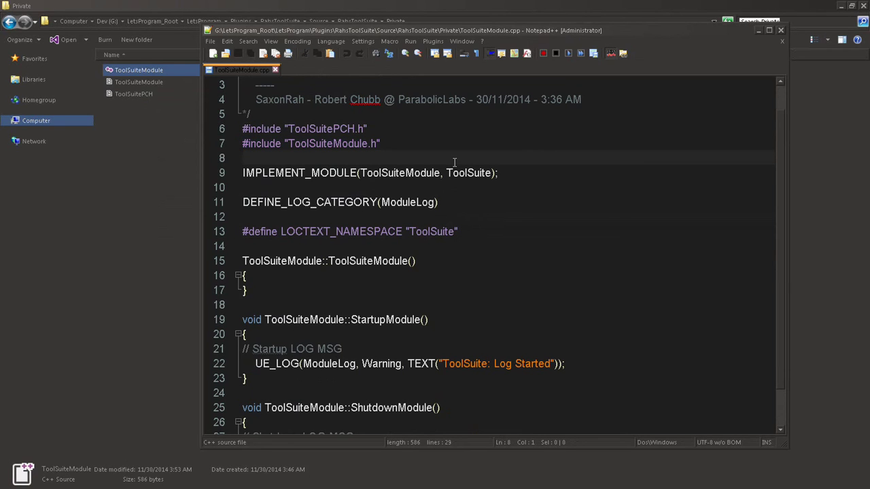
Highlight every use of ToolSuiteModule, ToolSuite and ModuleLog in the source file
double_click(396, 172)
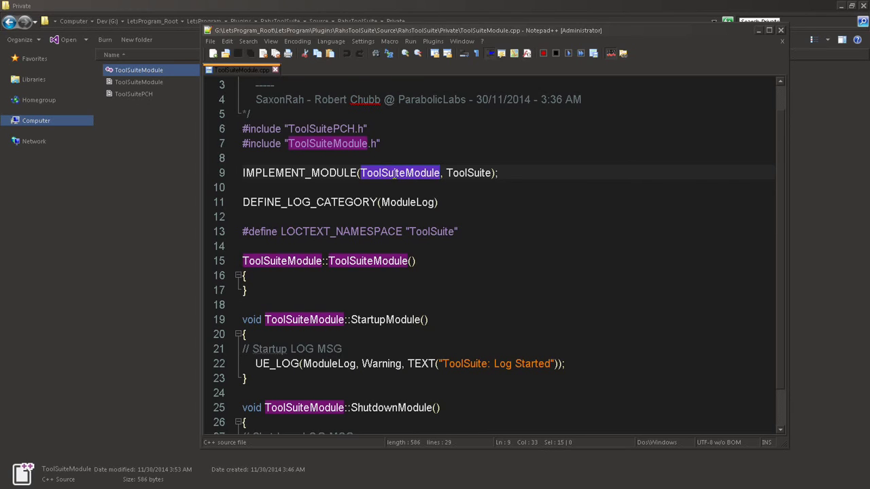
scroll(542, 227, "down", 1)
double_click(476, 128)
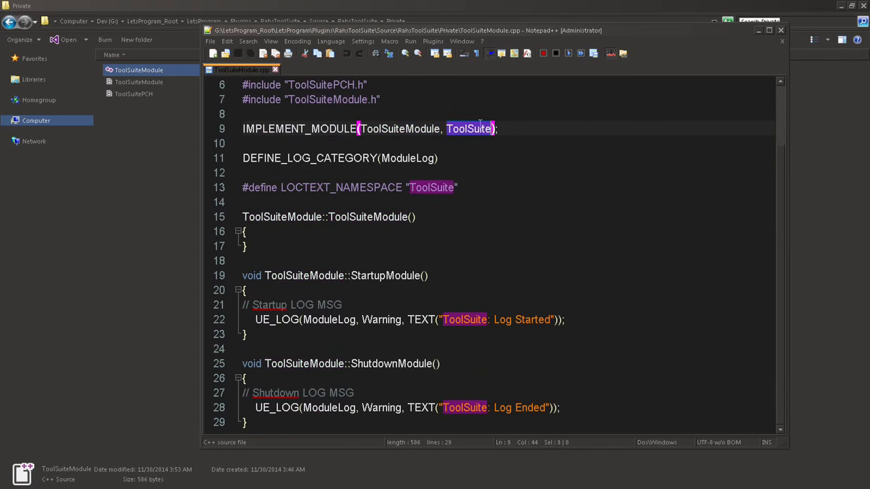
left_click(526, 217)
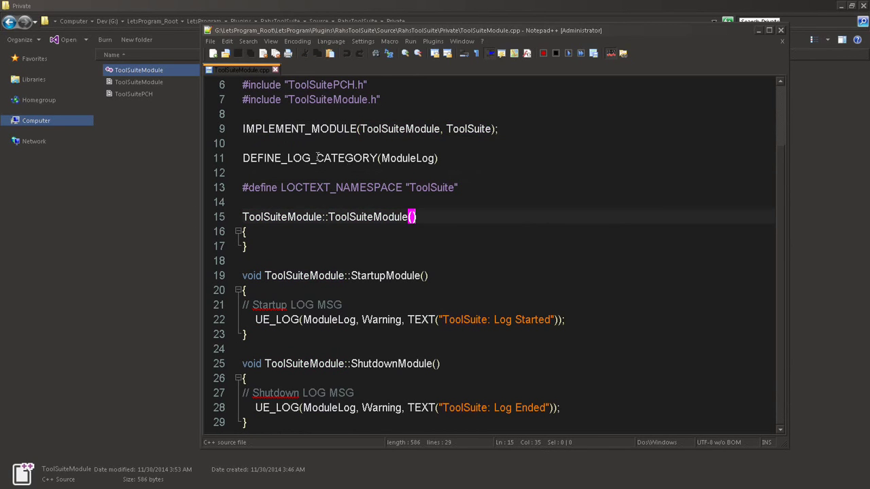
double_click(406, 159)
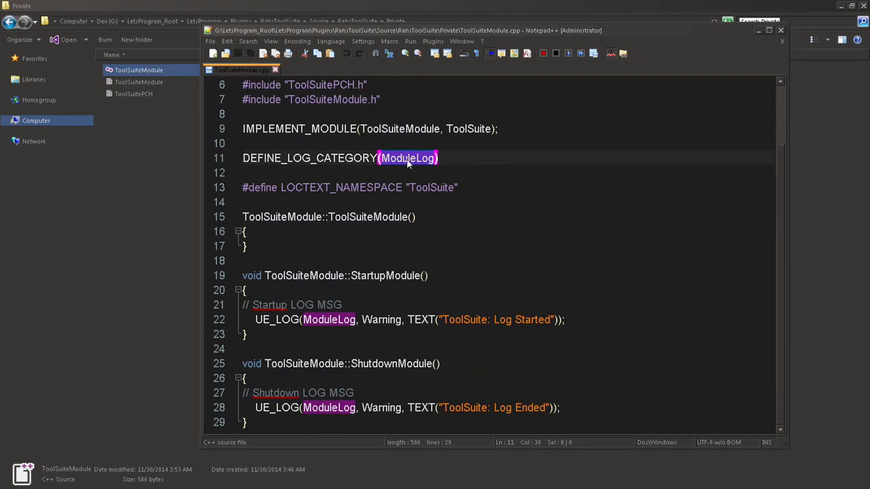
Open ToolSuiteModule.h to find ModuleLog, then check LOCTEXT_NAMESPACE and ToolSuite in the .cpp
right_click(160, 82)
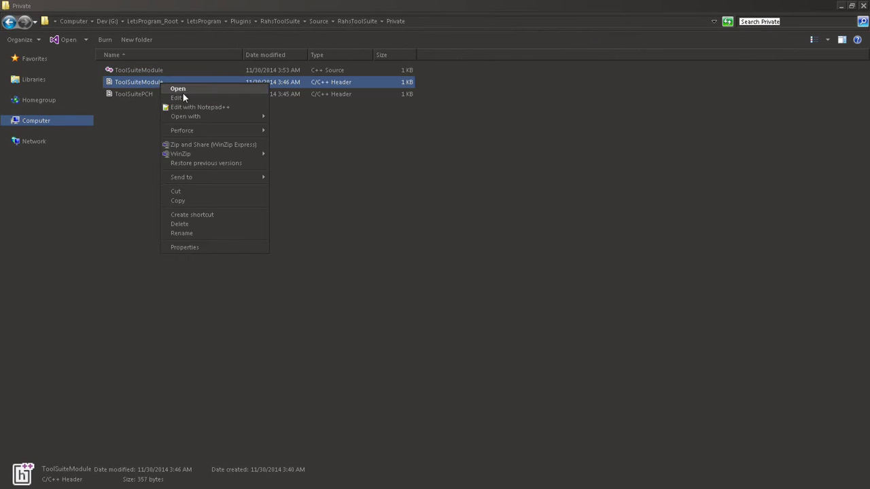
left_click(201, 106)
double_click(480, 203)
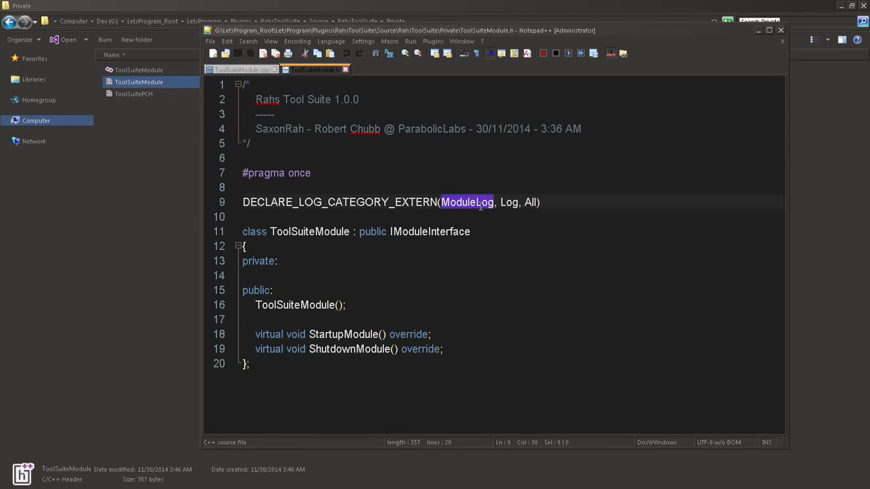
left_click(232, 69)
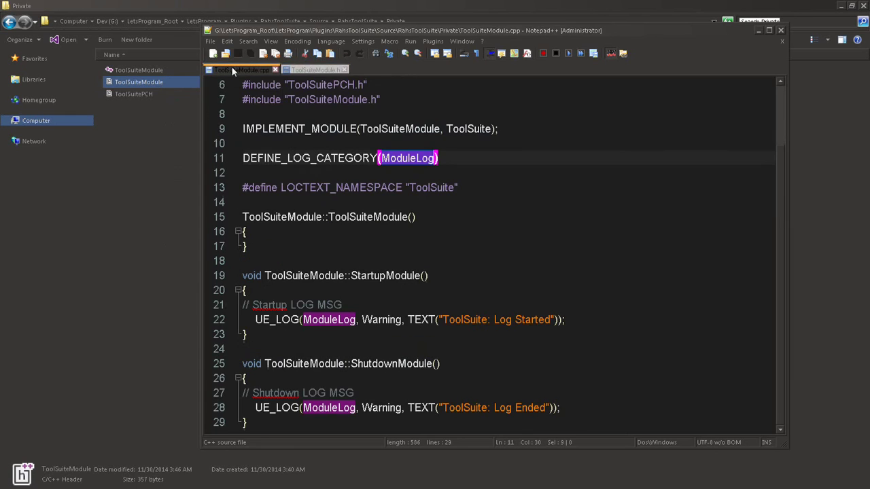
left_click(424, 204)
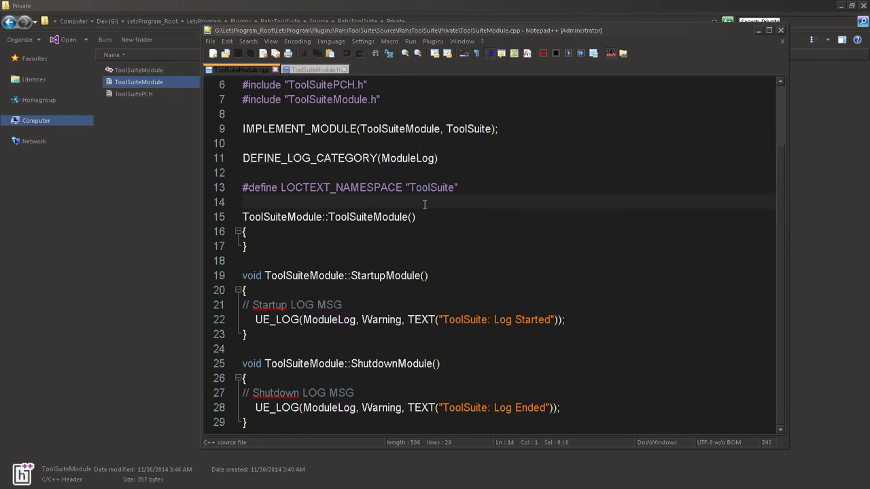
double_click(293, 187)
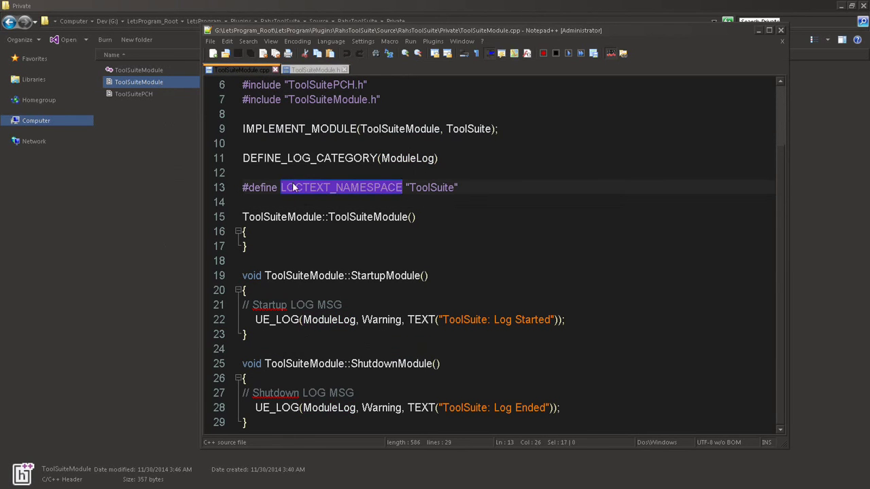
left_click(439, 187)
double_click(438, 187)
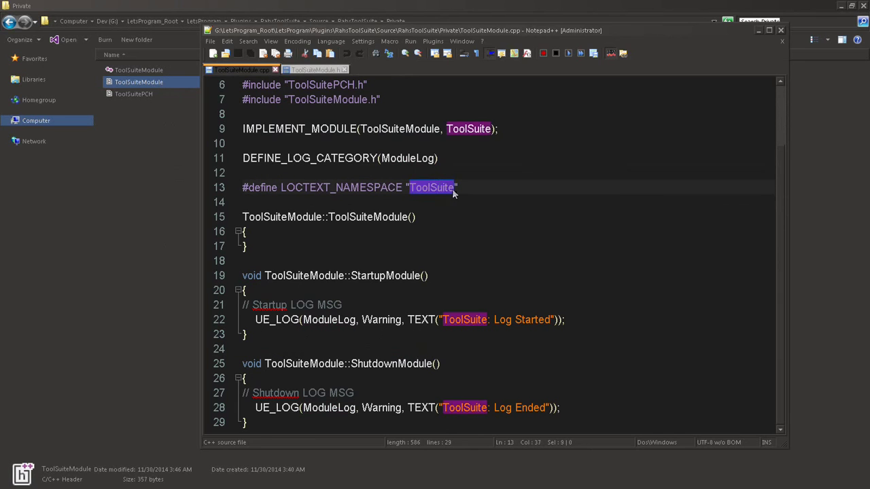
left_click(597, 260)
left_click(408, 320)
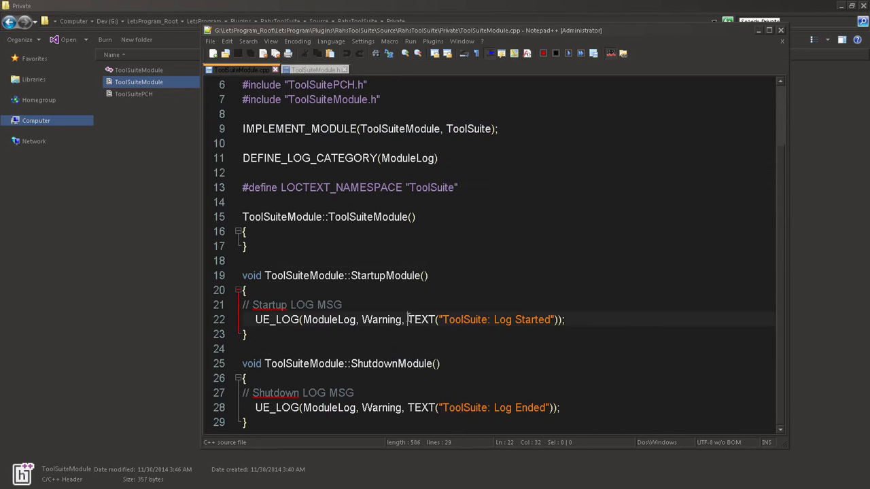
type("LOC")
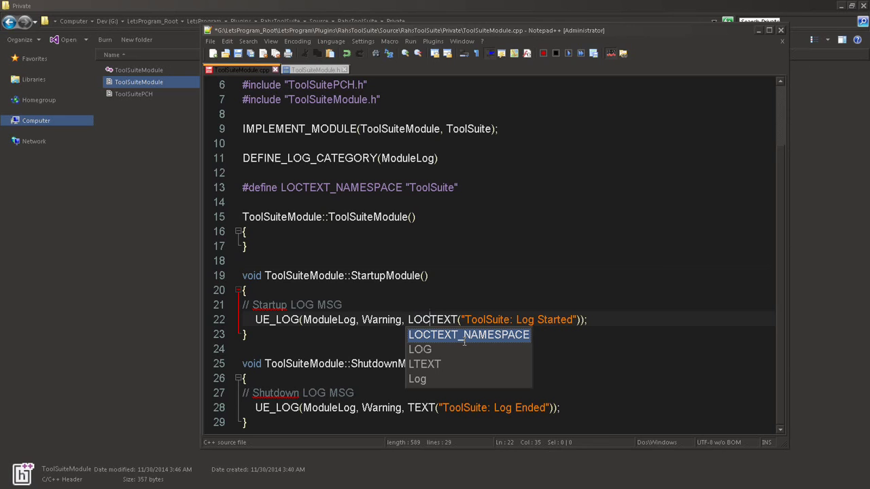
left_click(435, 278)
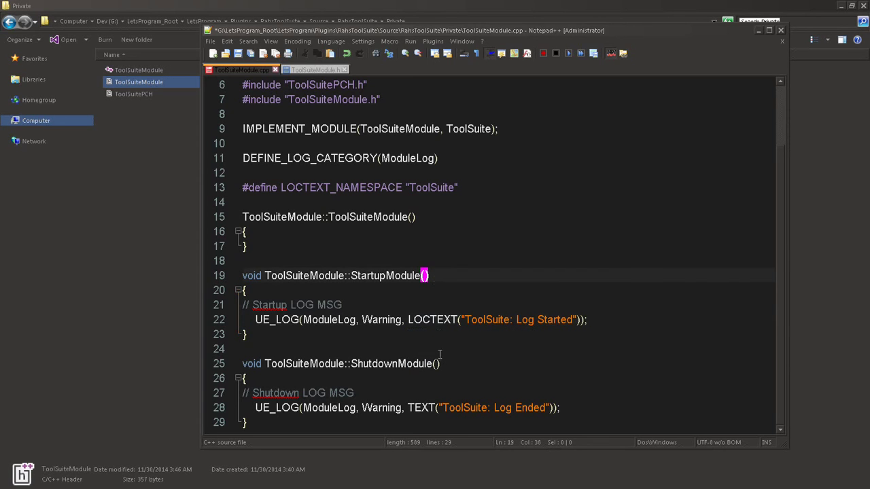
left_click(408, 407)
type("LOC")
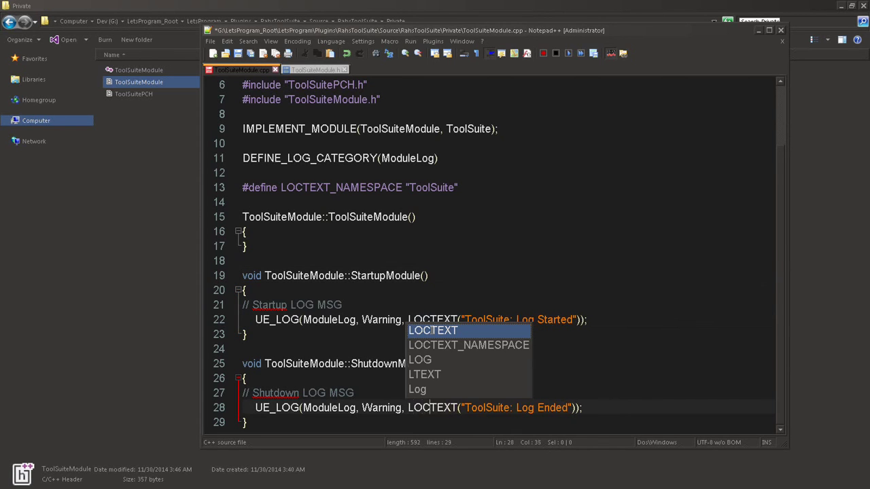
left_click(449, 271)
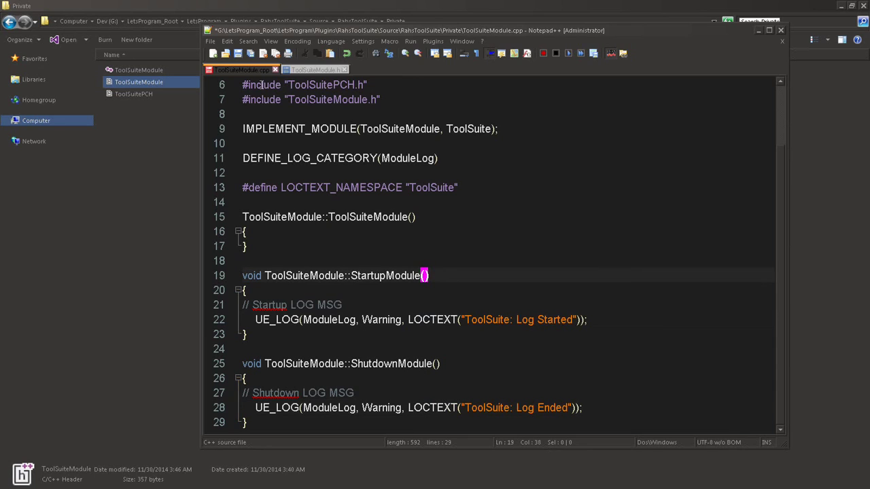
left_click(250, 54)
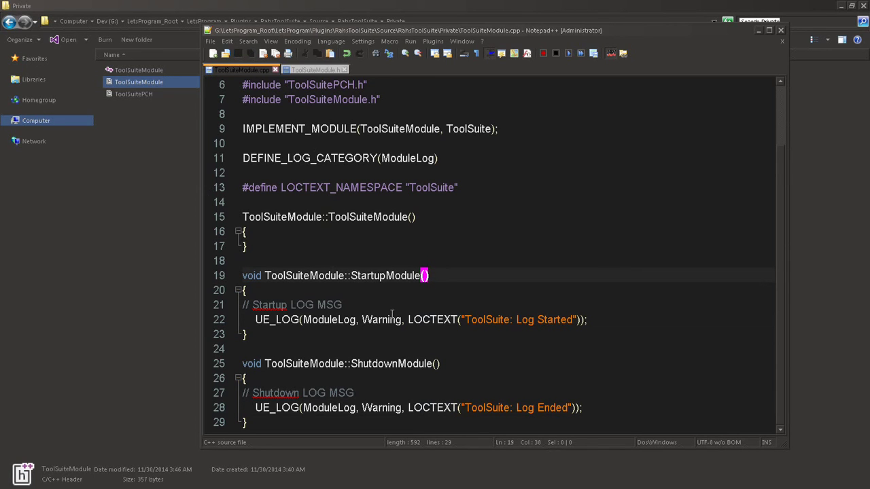
left_click(392, 336)
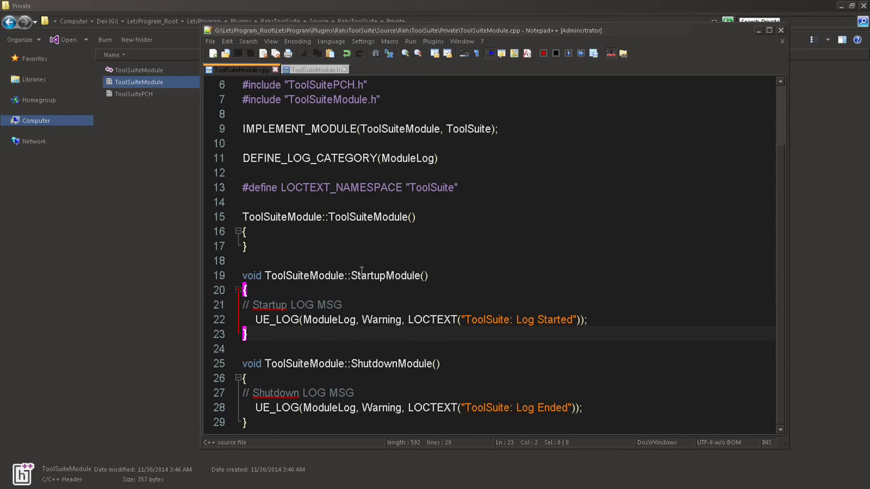
scroll(396, 215, "up", 2)
left_click(326, 317)
key("shift+Up")
key("shift+Up")
key("shift+Home")
scroll(310, 323, "down", 2)
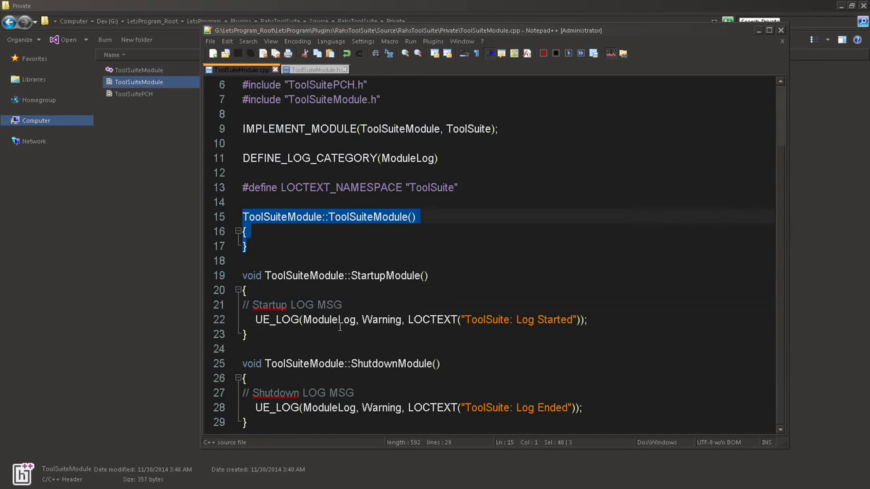
left_click(389, 336)
key("shift+Up")
key("shift+Up")
key("shift+Up")
key("shift+Home")
left_click_drag(300, 423, 241, 362)
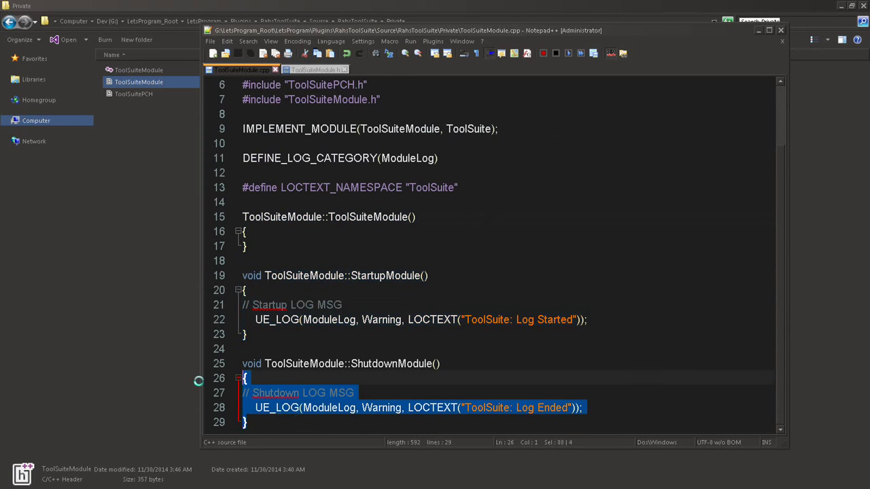
double_click(272, 320)
double_click(317, 319)
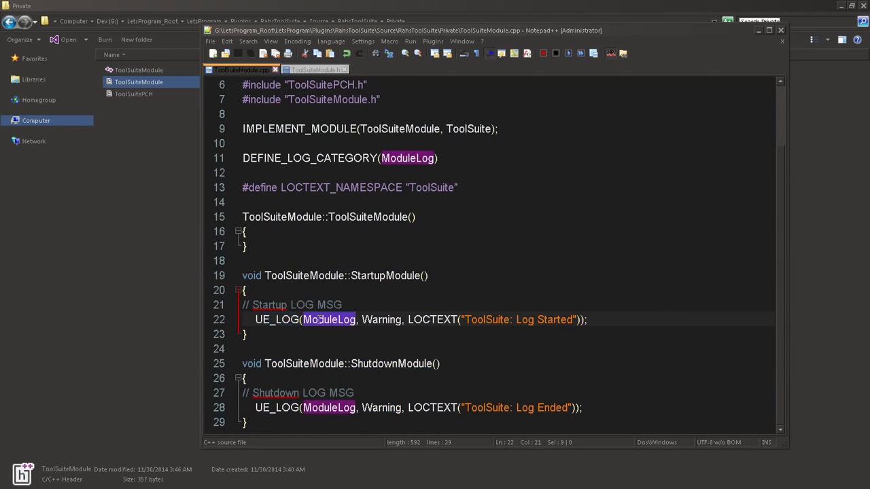
double_click(371, 319)
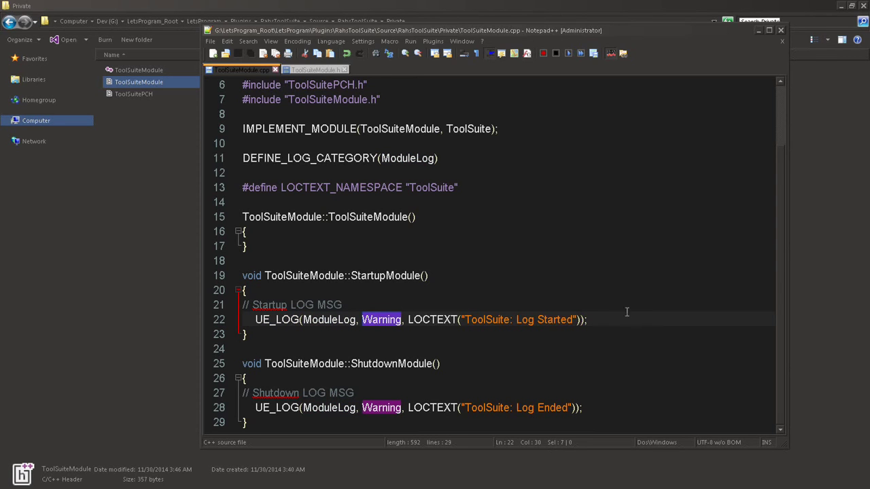
left_click_drag(587, 319, 517, 321)
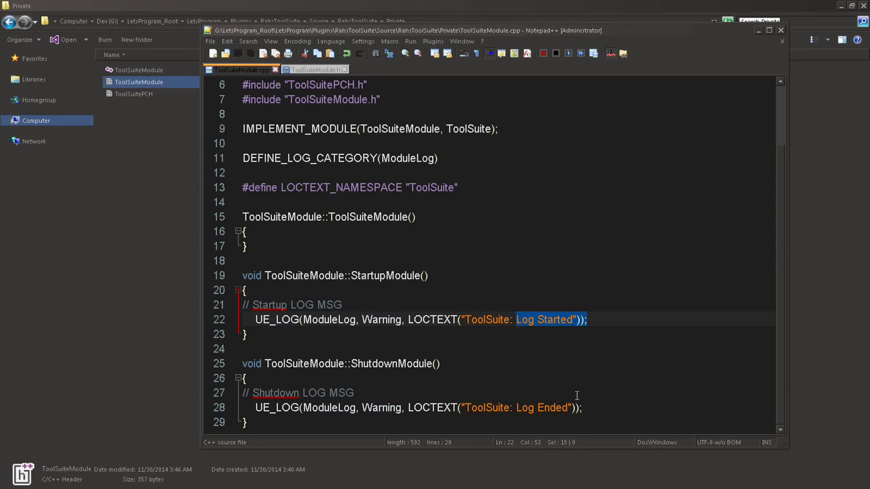
left_click_drag(584, 408, 524, 408)
left_click(511, 360)
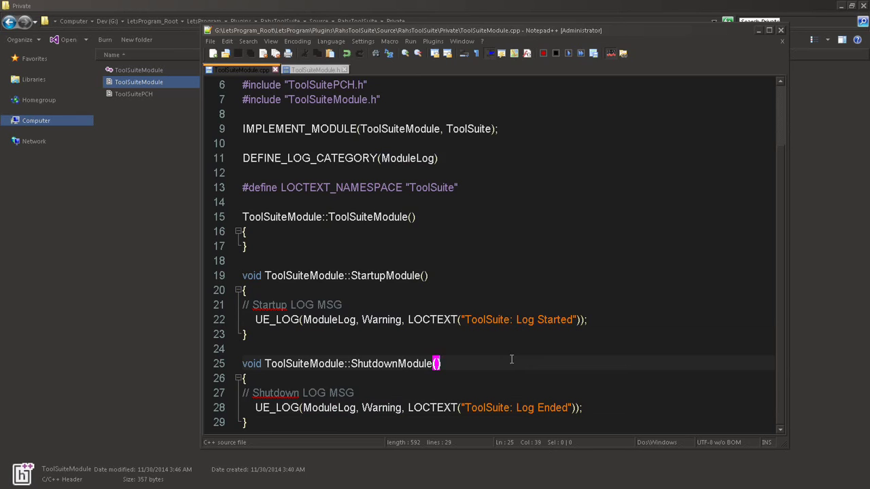
scroll(511, 360, "up", 1)
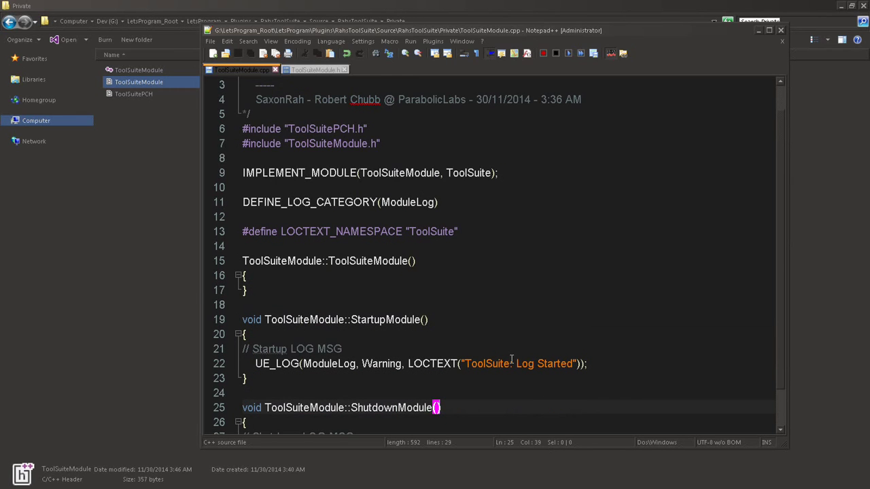
scroll(511, 360, "down", 1)
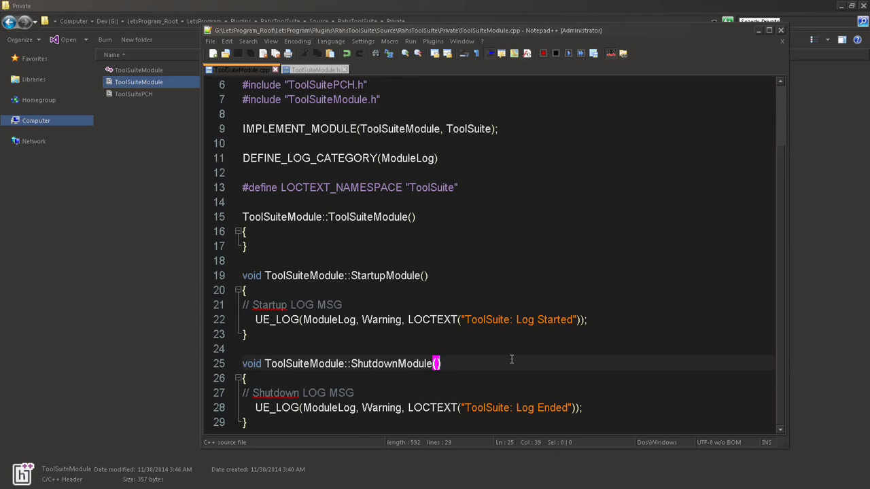
scroll(511, 359, "up", 2)
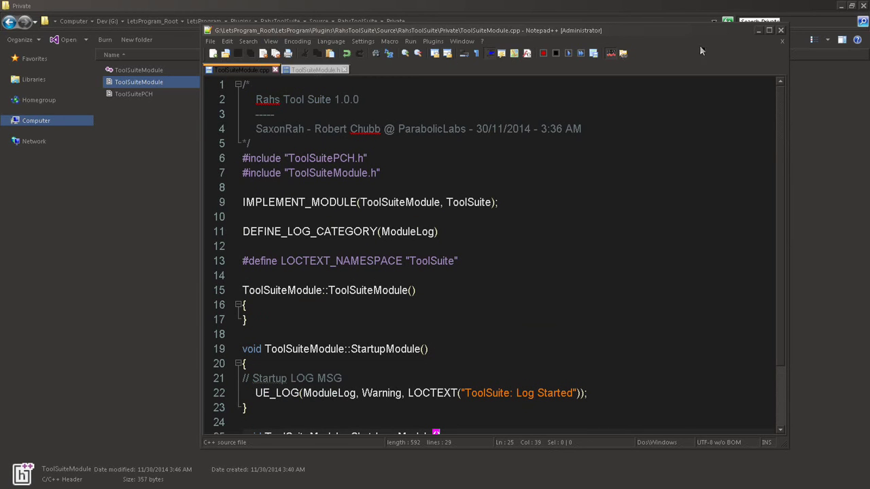
Generate Visual Studio project files for LetsProgram.uproject, then open LetsProgram.sln in Visual Studio
left_click(782, 31)
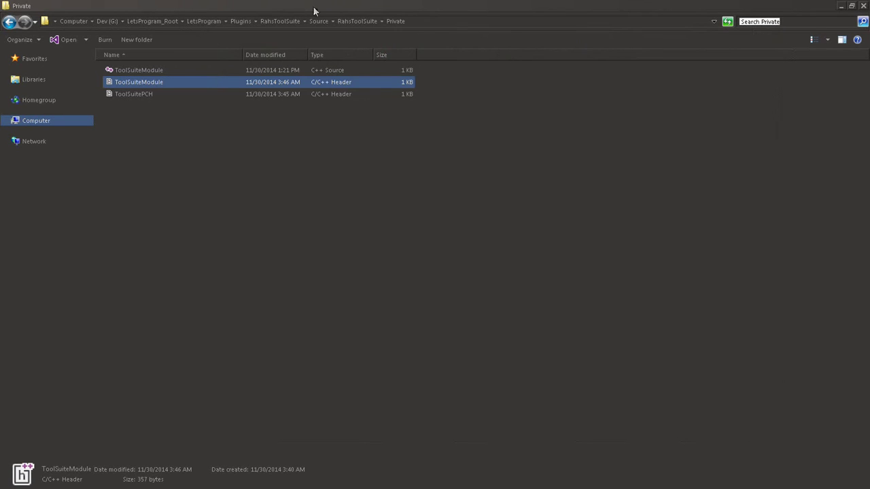
left_click(210, 23)
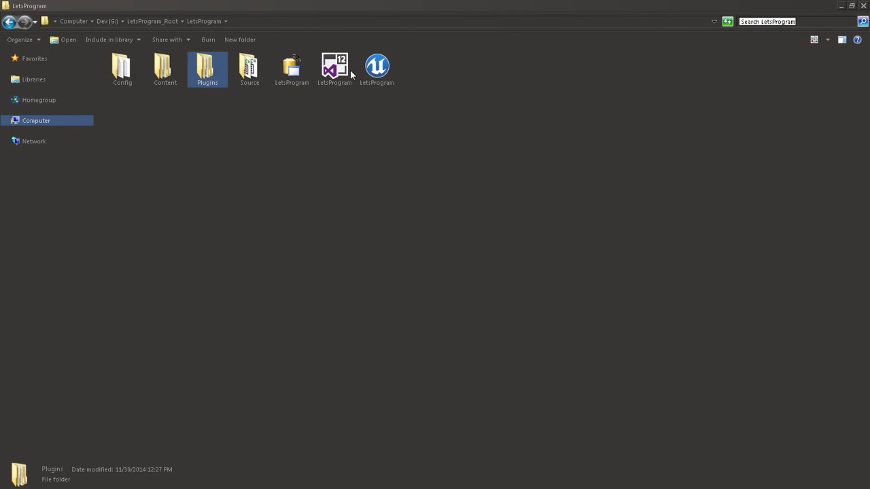
right_click(375, 70)
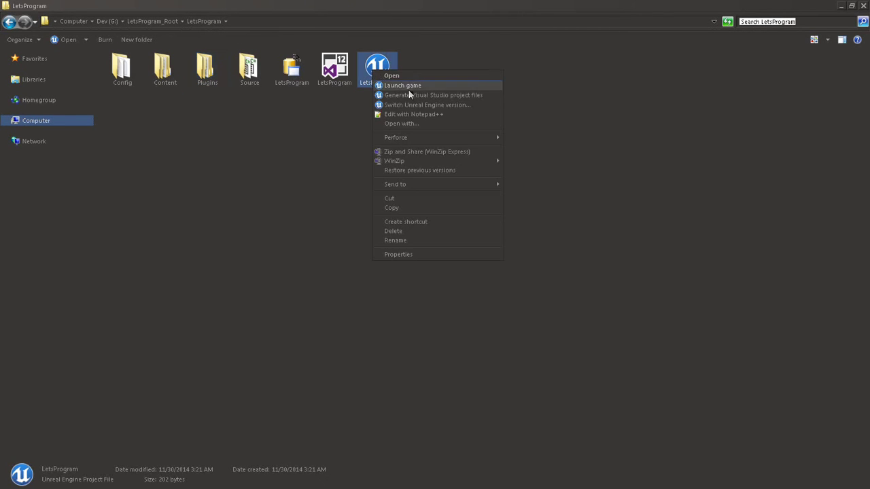
left_click(398, 93)
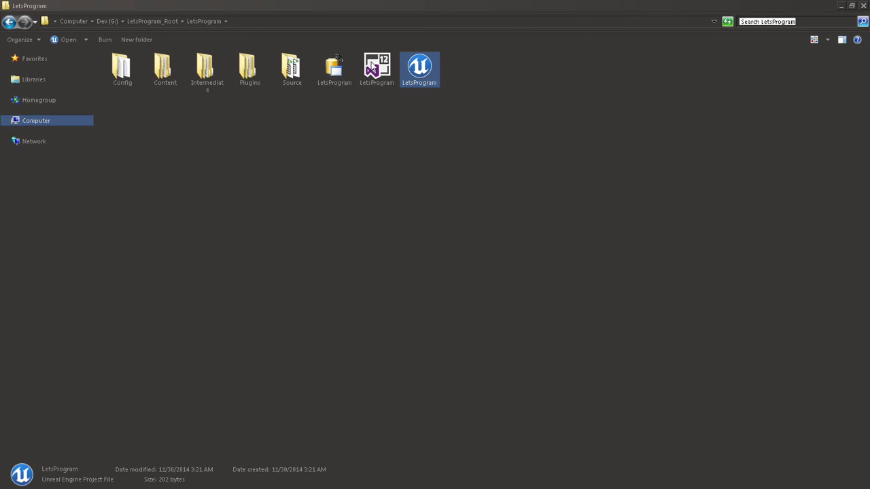
double_click(373, 66)
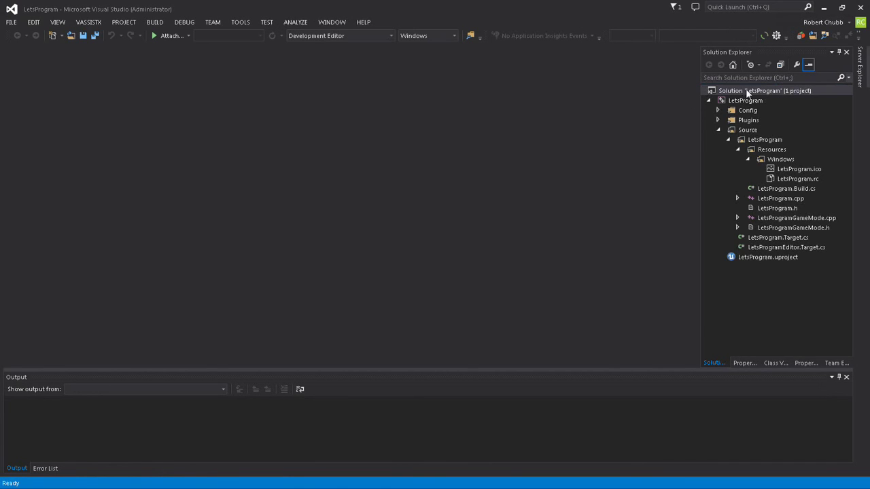
Build the LetsProgram solution, read the ToolSuiteModule.cpp TEXT and FMsg::Logf errors, and minimise Visual Studio
right_click(747, 90)
left_click(766, 89)
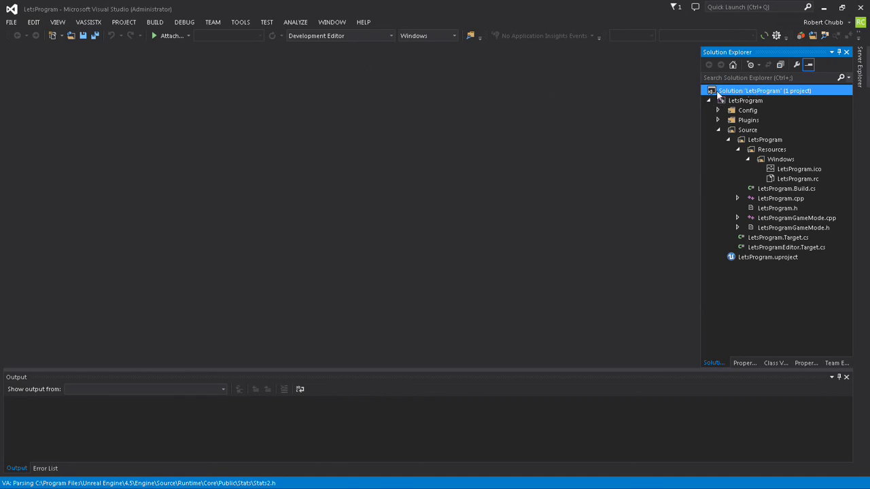
right_click(722, 94)
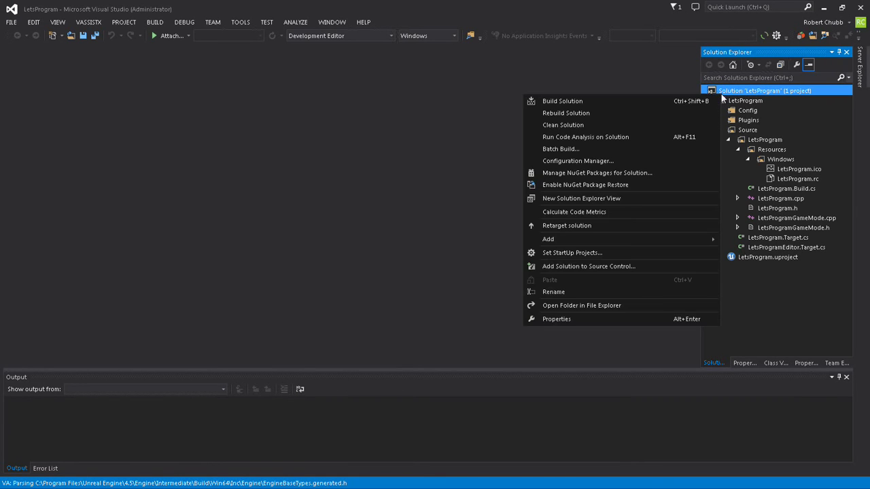
left_click(641, 101)
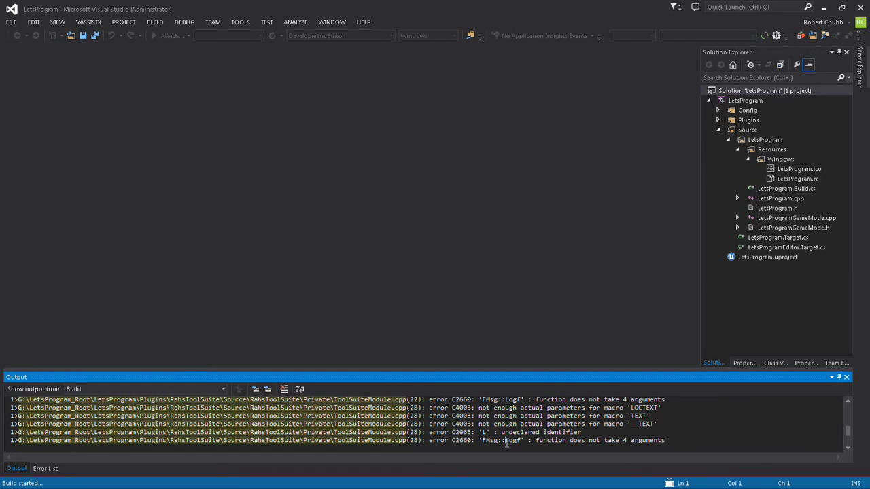
scroll(506, 442, "up", 2)
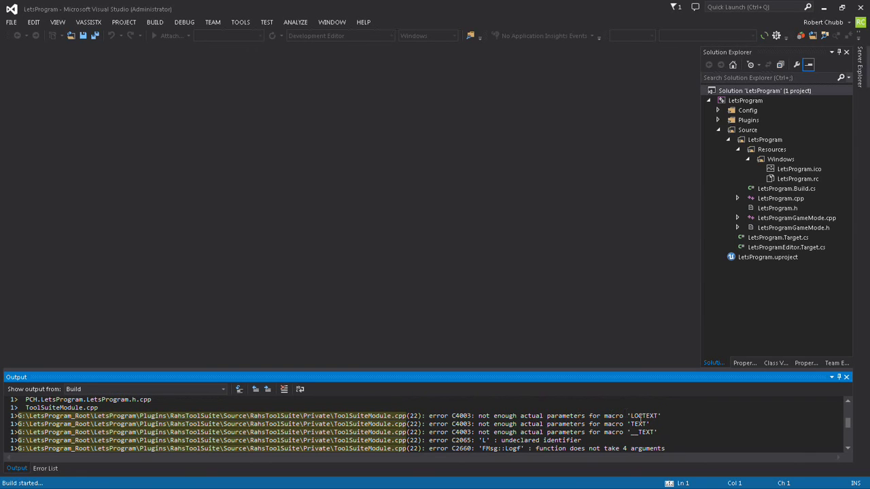
left_click(843, 6)
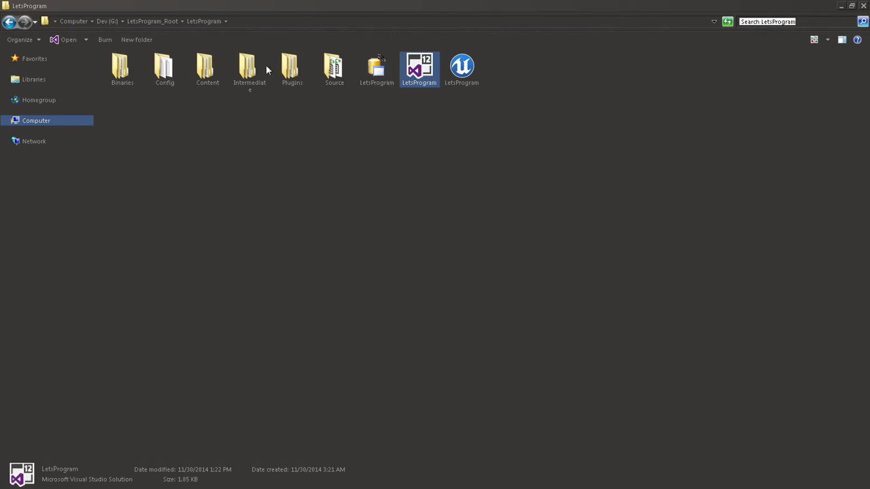
Open Plugins\RahsToolSuite\Source\RahsToolSuite\Private\ToolSuiteModule.cpp in Notepad++
double_click(336, 71)
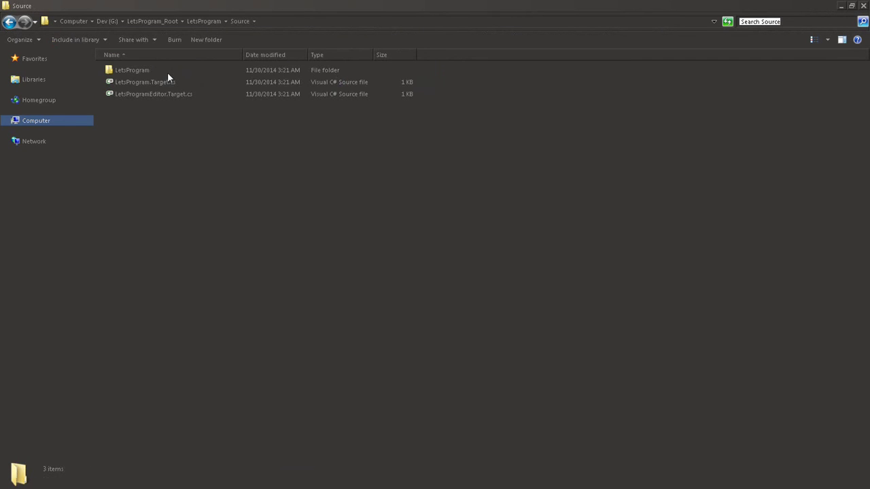
left_click(194, 22)
left_click(303, 65)
double_click(303, 65)
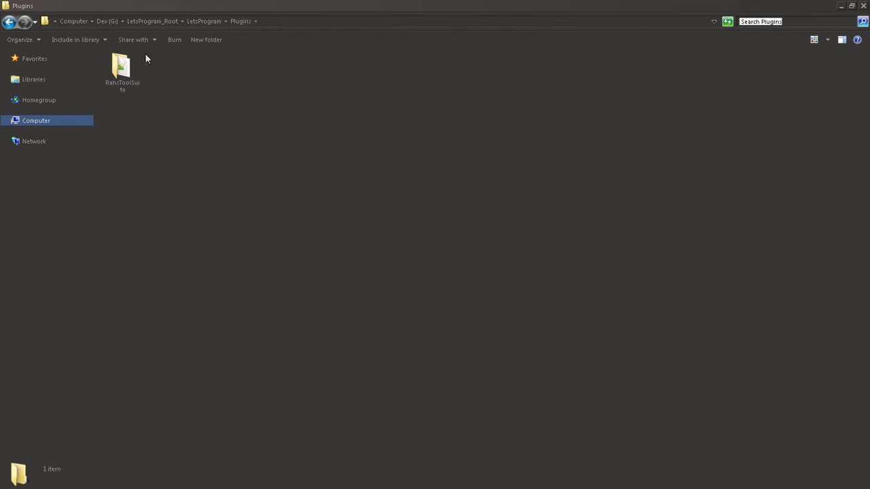
double_click(118, 67)
double_click(352, 127)
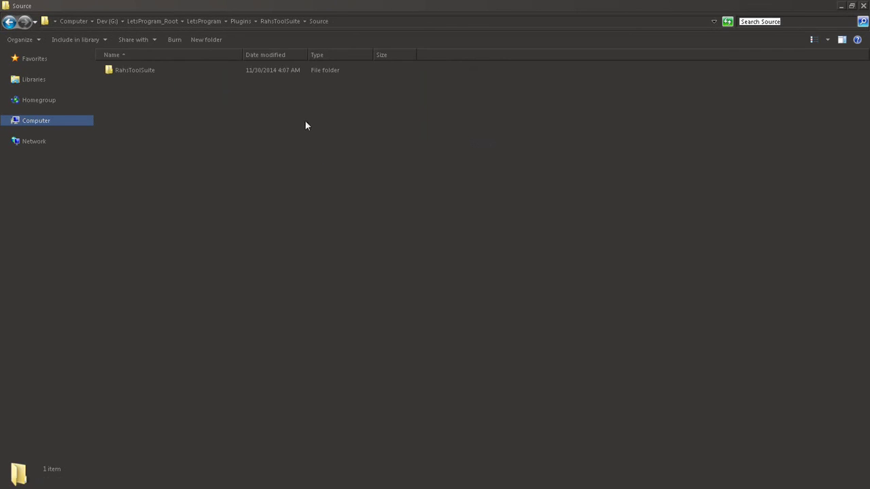
double_click(156, 70)
double_click(124, 68)
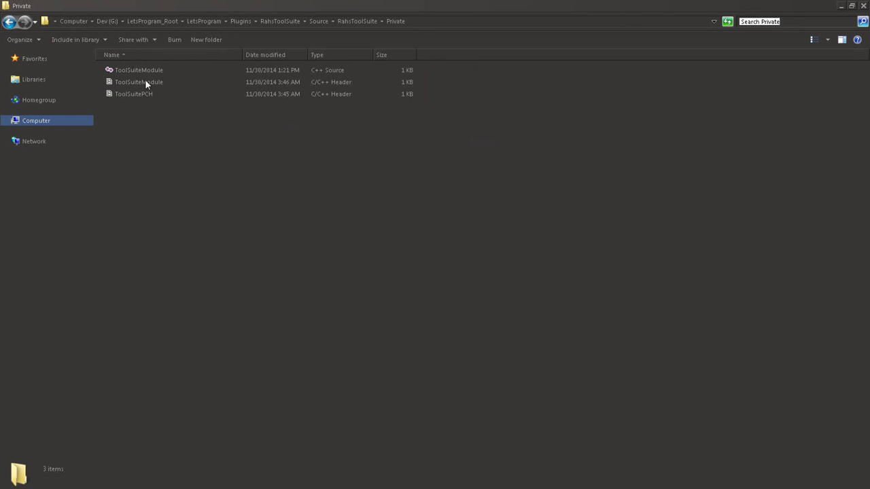
right_click(149, 73)
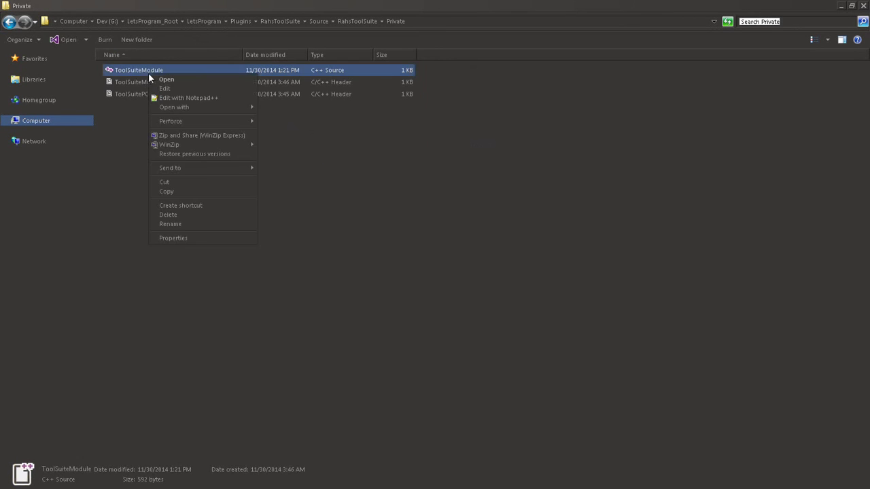
left_click(198, 105)
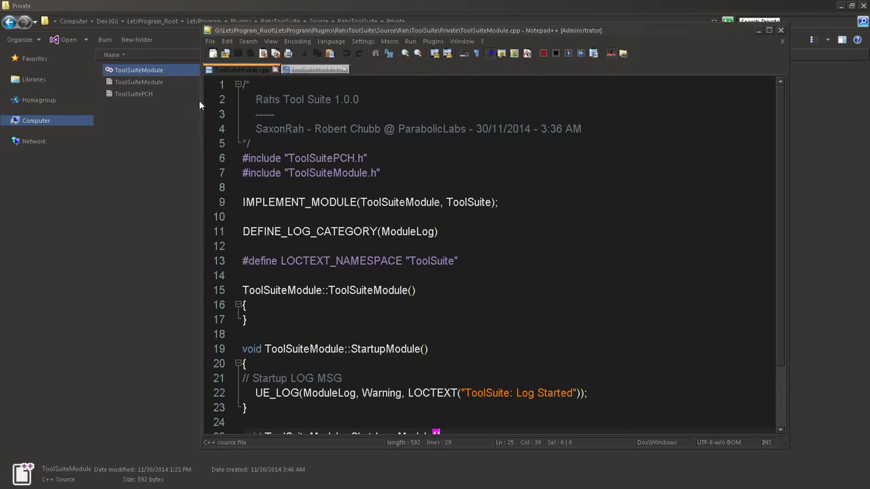
Change LOCTEXT to TEXT on lines 22 and 28, save, and close Notepad++
left_click(430, 392)
key("BackSpace")
key("BackSpace")
key("BackSpace")
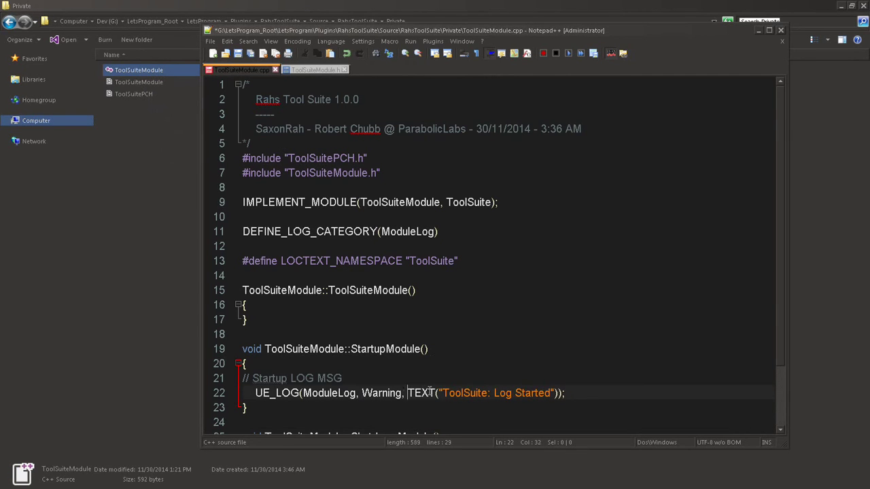
scroll(430, 393, "down", 2)
left_click(429, 408)
key("BackSpace")
key("BackSpace")
key("BackSpace")
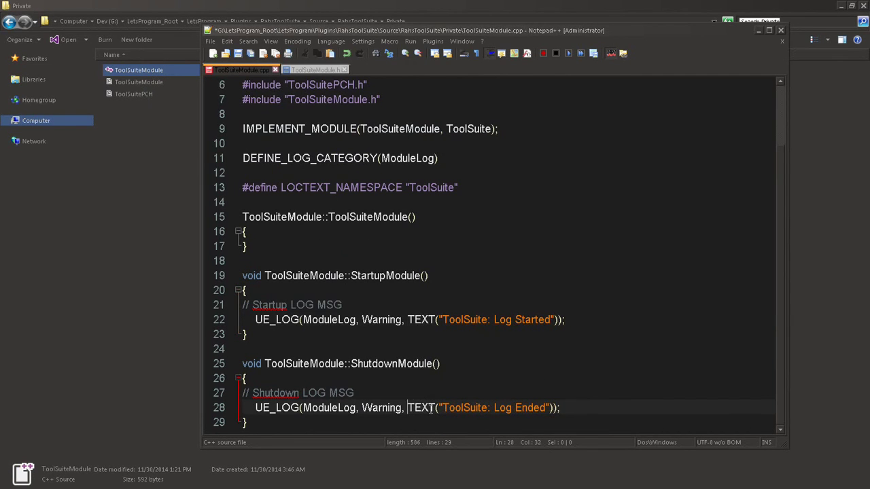
left_click(242, 53)
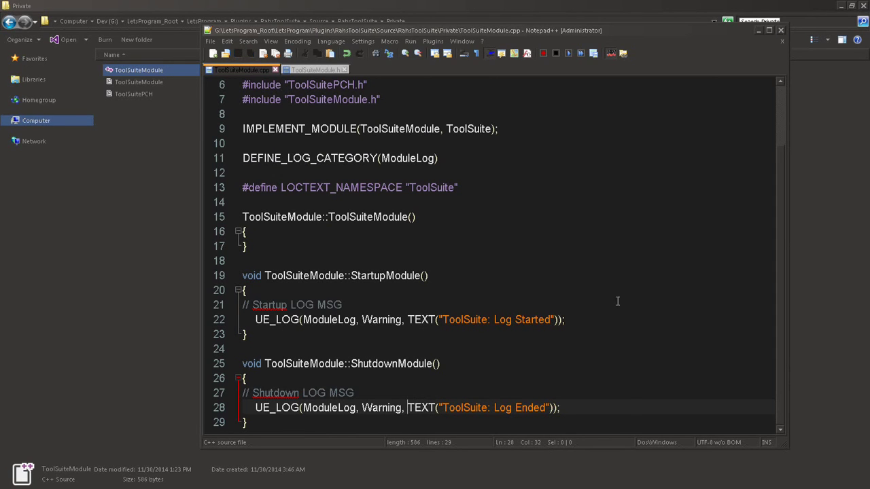
left_click(779, 29)
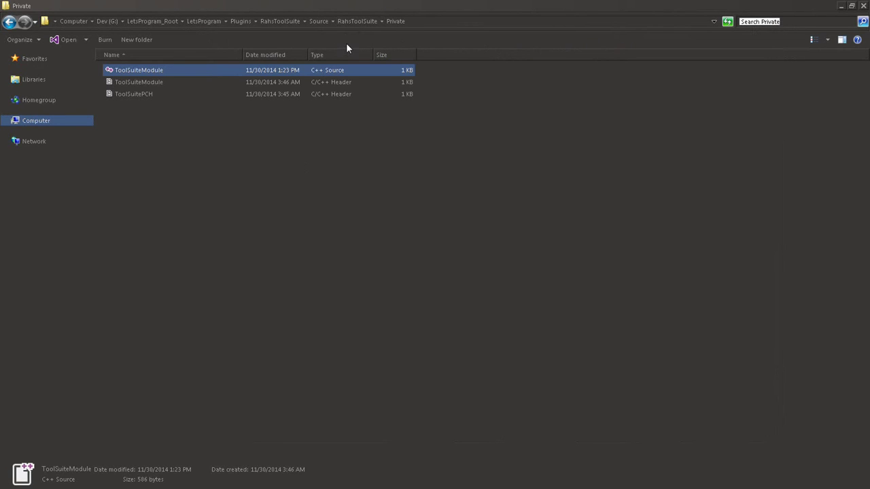
Regenerate the Visual Studio project files from the LetsProgram .uproject
left_click(204, 23)
right_click(455, 70)
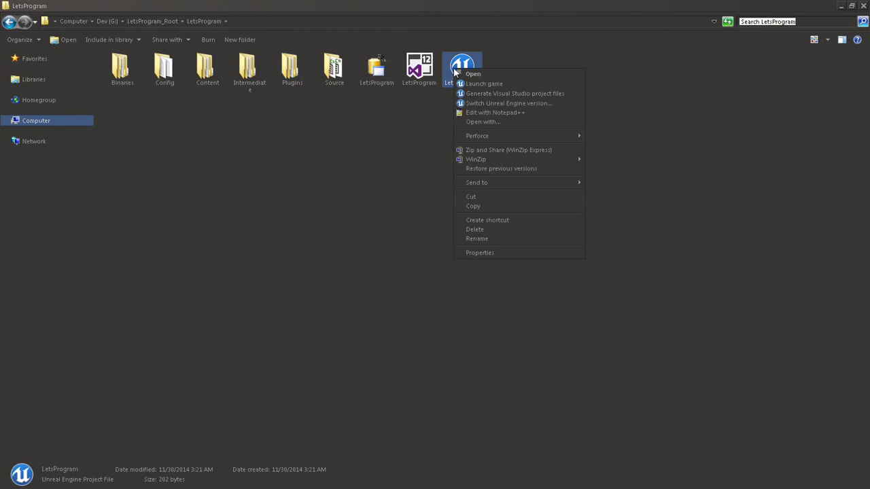
left_click(476, 93)
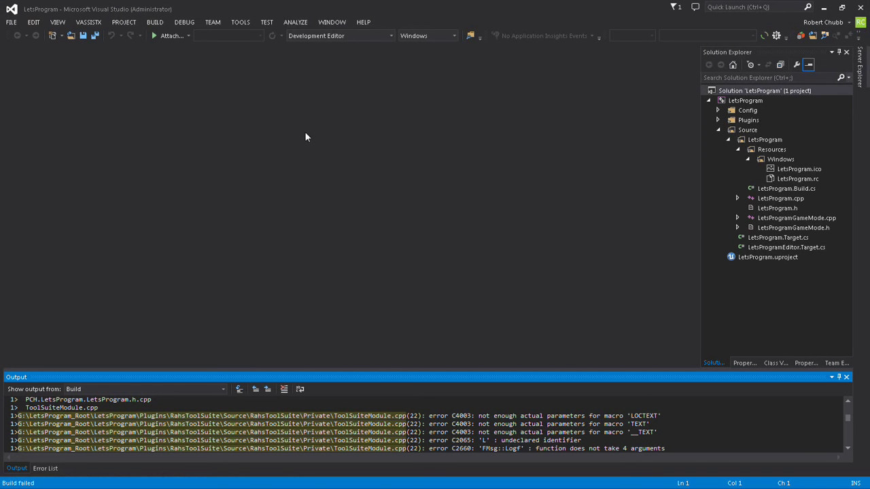
Build the LetsProgram solution, verify UE4Editor-RahsToolSuite.dll was linked, then close Visual Studio
right_click(760, 93)
left_click(686, 101)
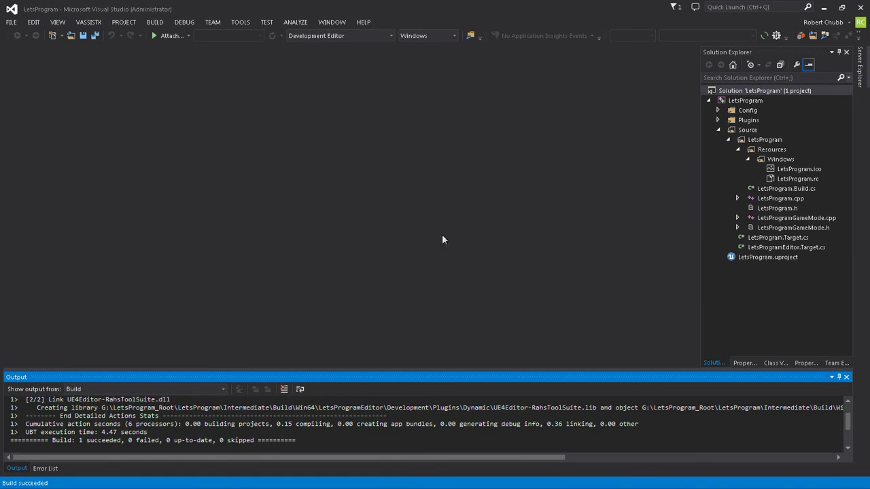
scroll(207, 421, "up", 1)
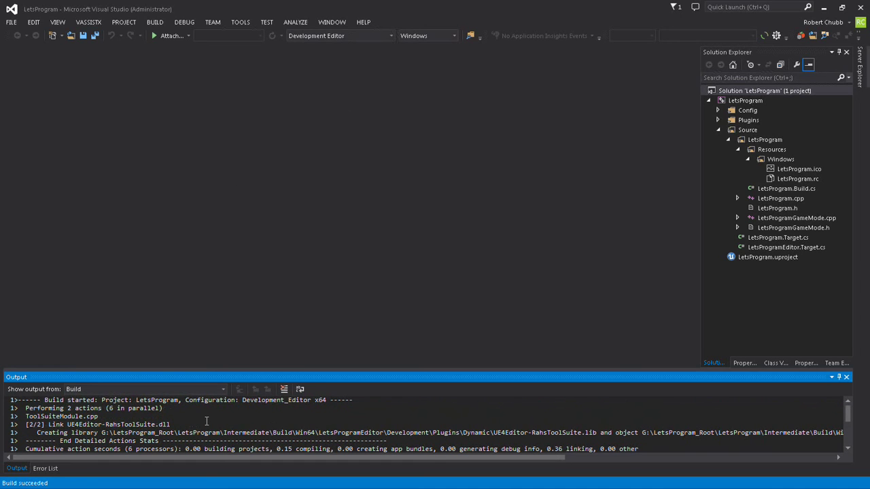
left_click_drag(203, 433, 105, 424)
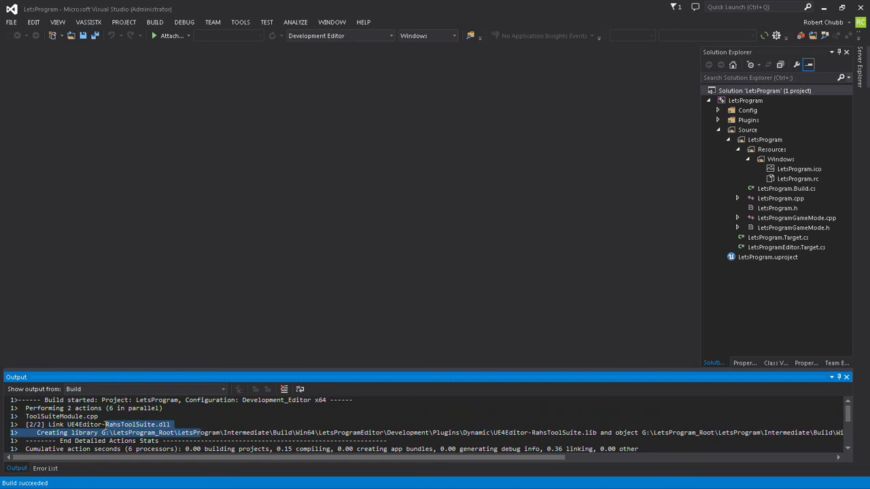
scroll(245, 418, "down", 1)
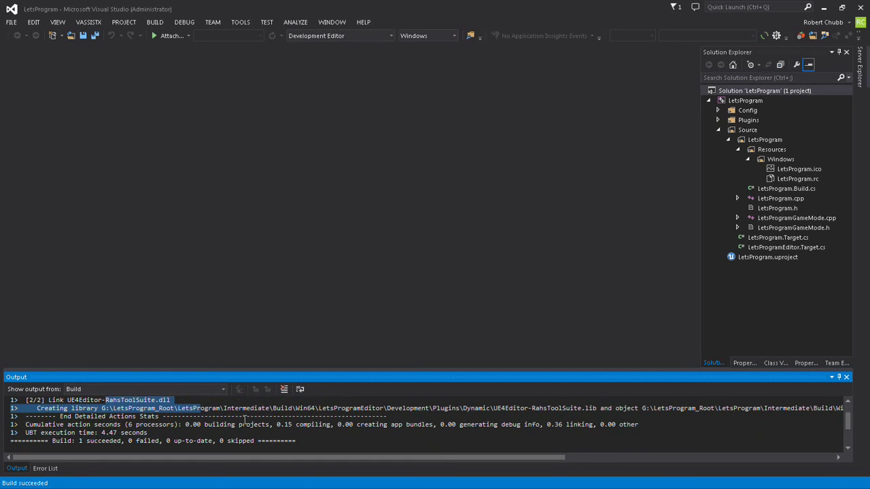
scroll(245, 420, "up", 1)
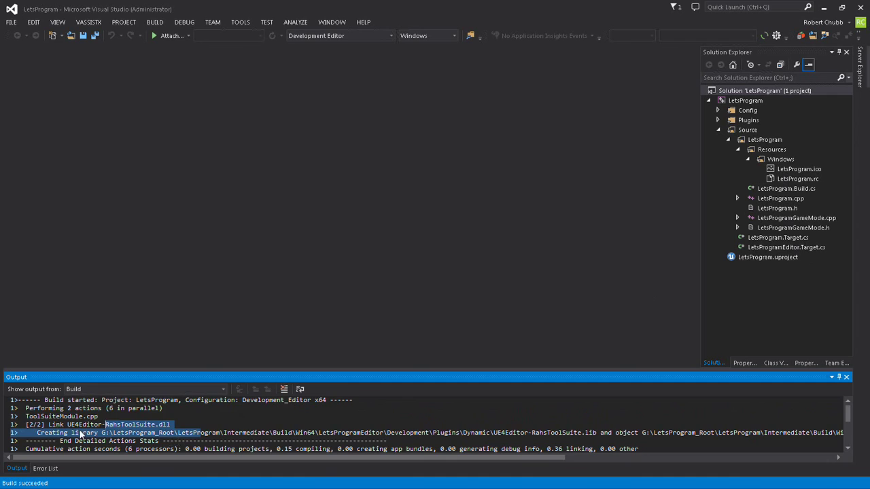
scroll(82, 435, "down", 1)
scroll(83, 435, "up", 1)
left_click(860, 7)
Launch the LetsProgram project in Unreal Editor and show the Output Log
left_click(410, 123)
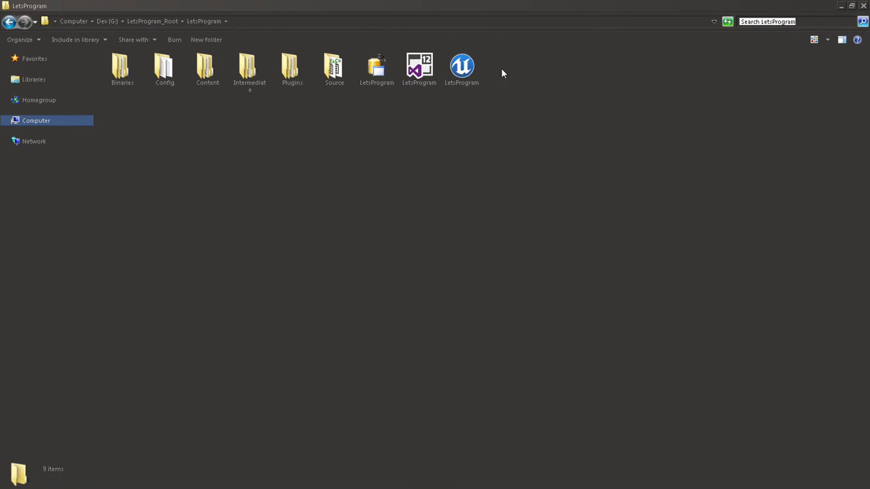
left_click(462, 72)
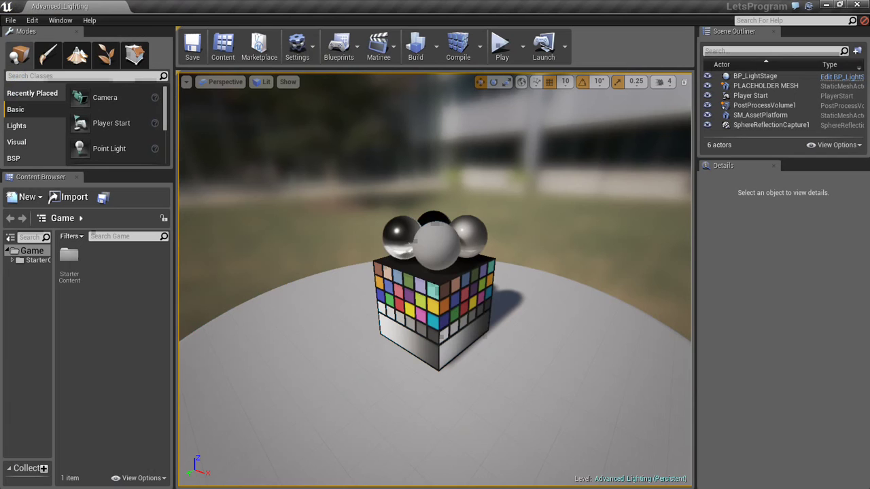
left_click(67, 21)
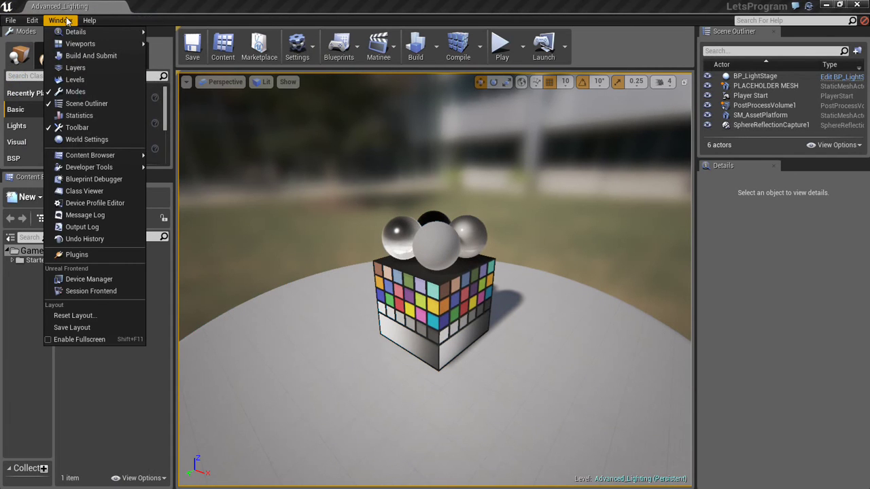
left_click(85, 227)
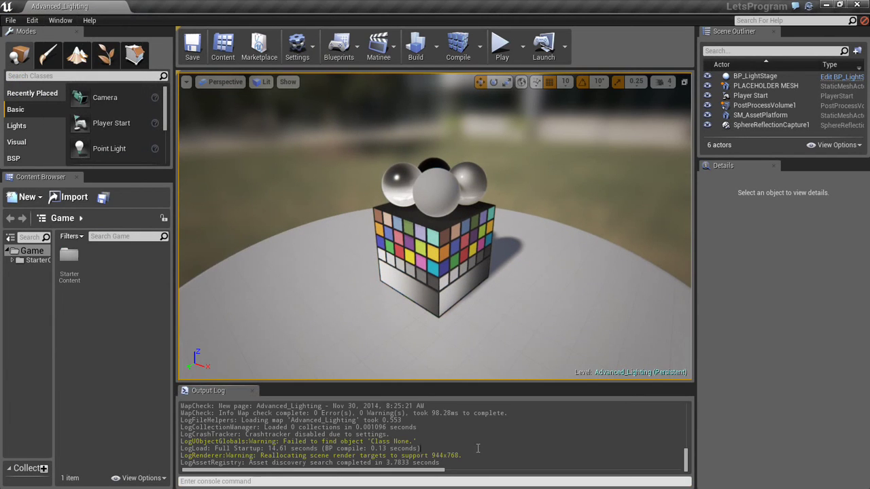
Locate and highlight the 'ToolSuite: Log Started' ModuleLog warning line in the log
scroll(478, 449, "up", 5)
scroll(476, 447, "up", 5)
scroll(475, 447, "up", 5)
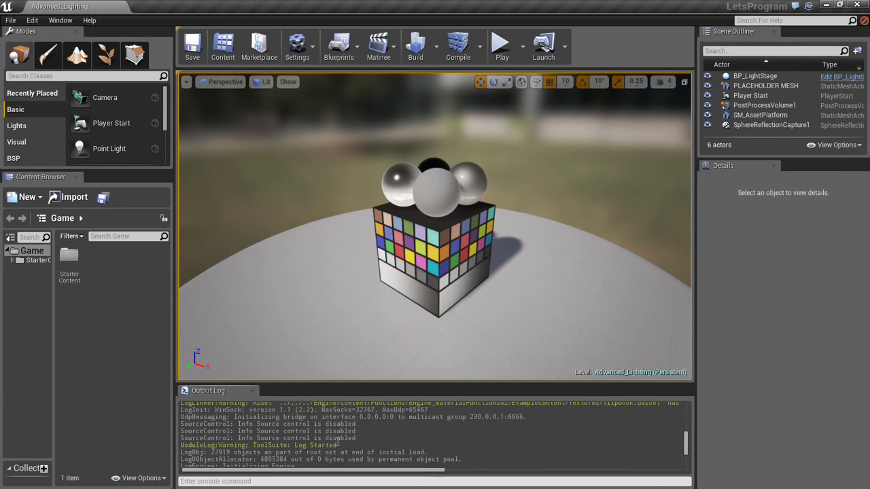
left_click_drag(344, 445, 127, 448)
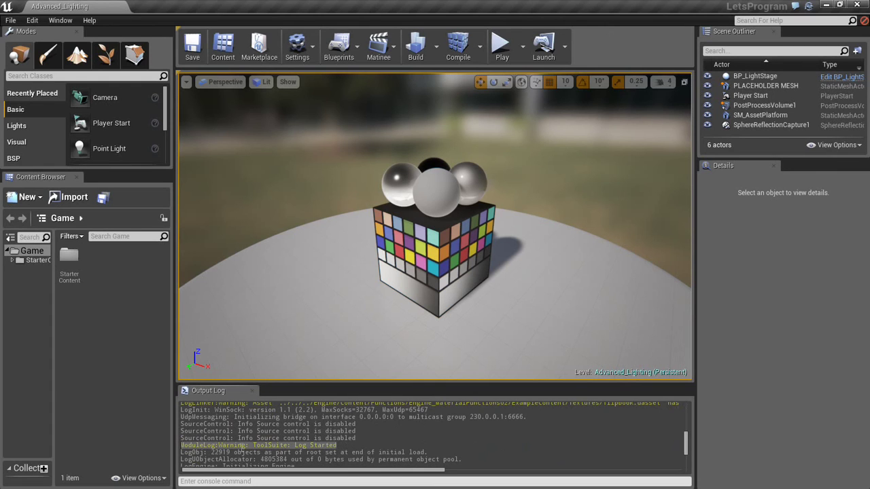
left_click(196, 452)
double_click(202, 449)
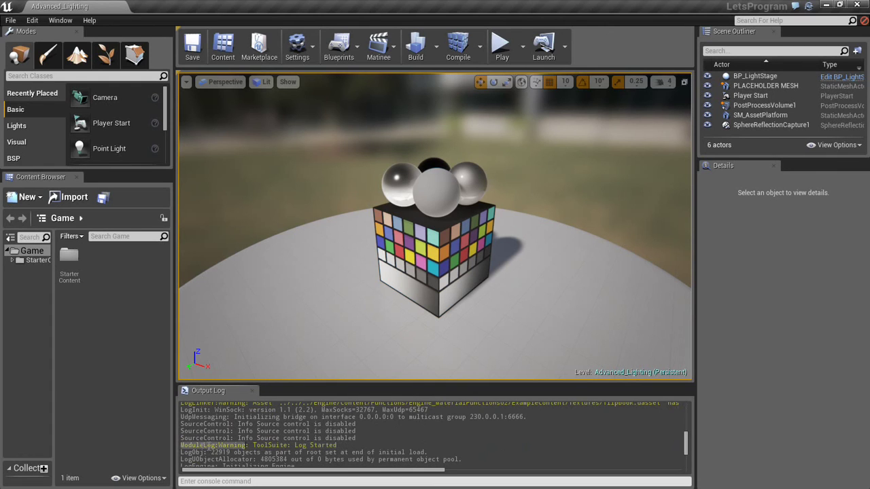
left_click(217, 446)
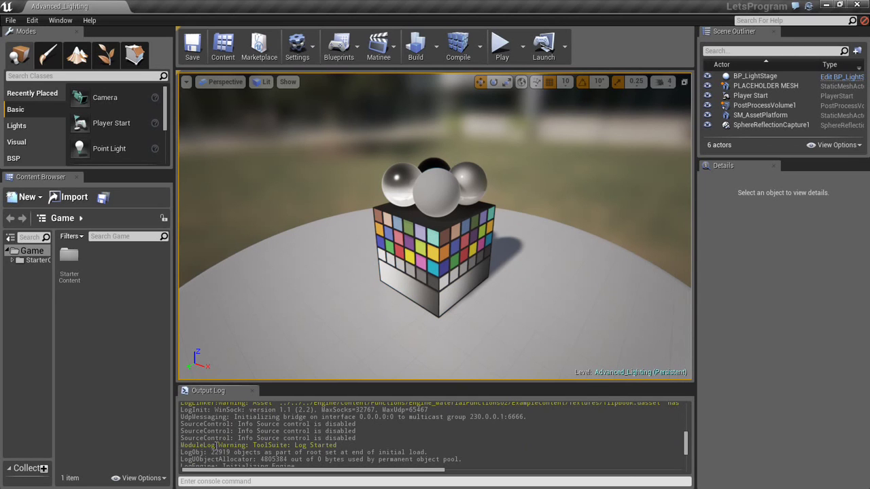
scroll(216, 446, "up", 1)
scroll(216, 445, "down", 1)
left_click_drag(216, 446, 154, 446)
scroll(268, 443, "down", 2)
scroll(267, 444, "down", 2)
scroll(266, 447, "down", 2)
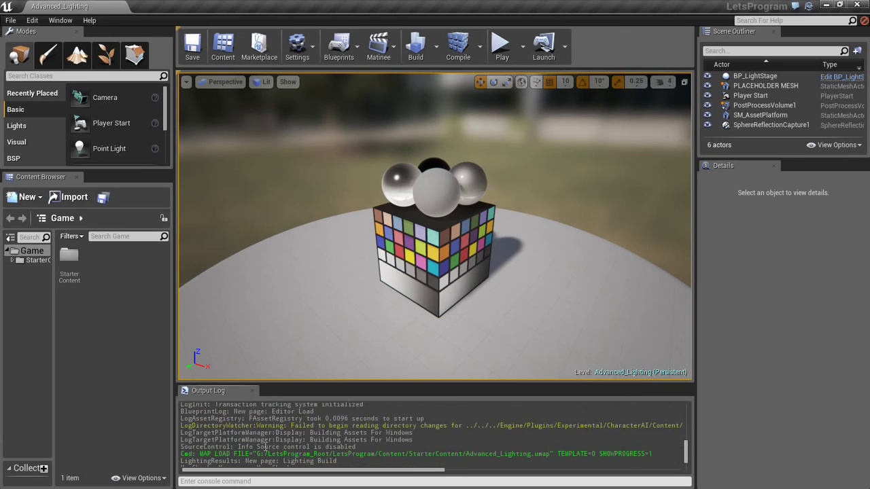
scroll(266, 447, "down", 2)
scroll(266, 445, "down", 2)
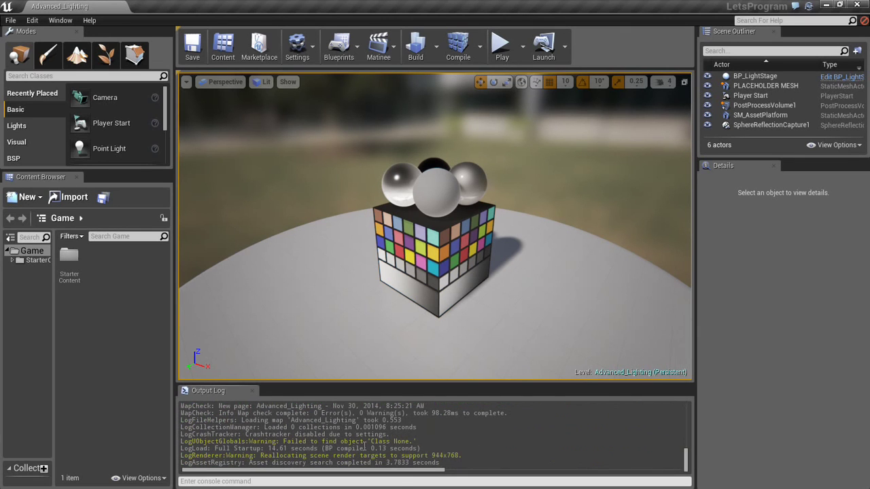
scroll(335, 432, "up", 2)
scroll(385, 420, "up", 2)
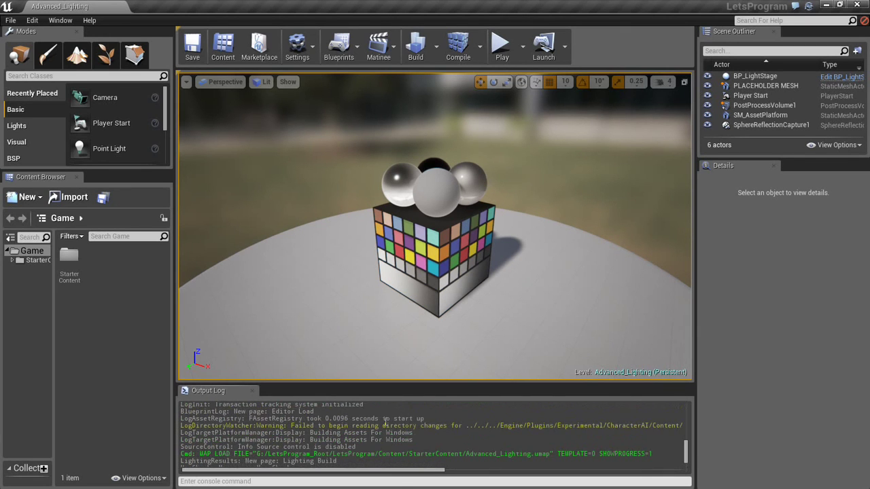
scroll(385, 421, "up", 2)
scroll(385, 421, "up", 2)
left_click(71, 22)
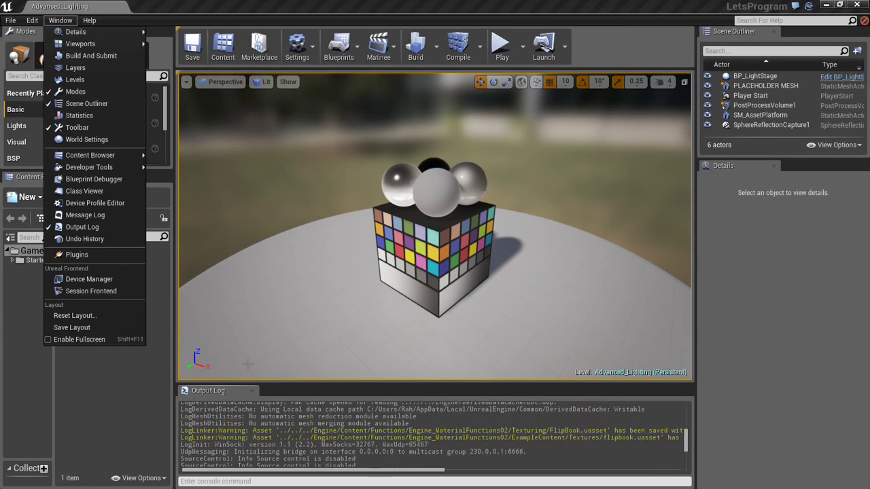
Open the Plugins browser from the Window menu
scroll(307, 440, "down", 2)
left_click(327, 445)
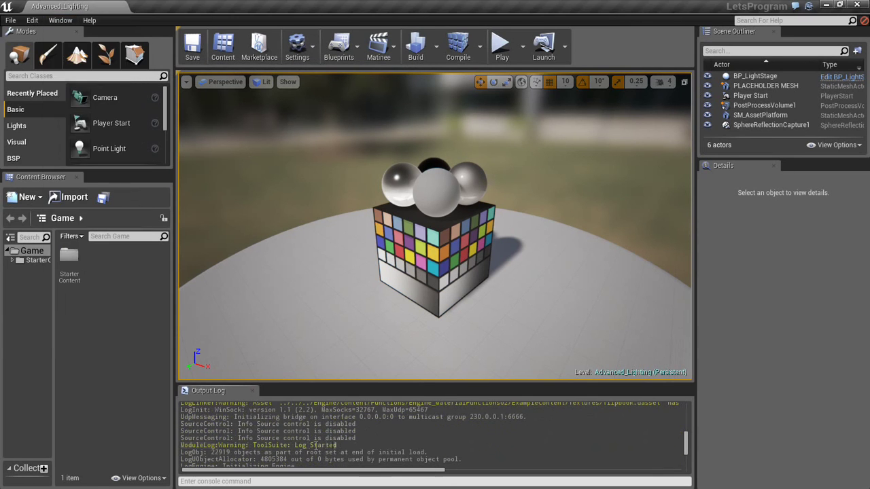
left_click(60, 21)
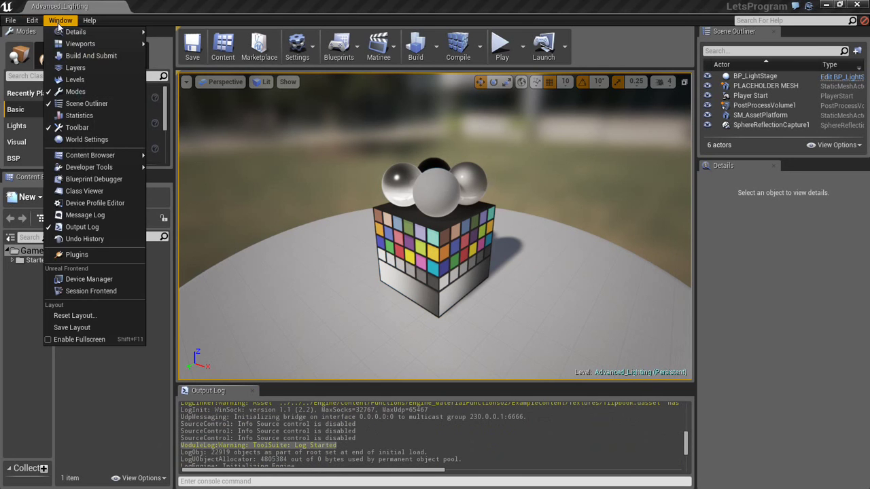
left_click(89, 257)
Under Installed > ParabolicLabs, confirm RahsToolSuite 1.0.0 is enabled, then close the Plugins window
left_click(160, 395)
scroll(181, 375, "down", 1)
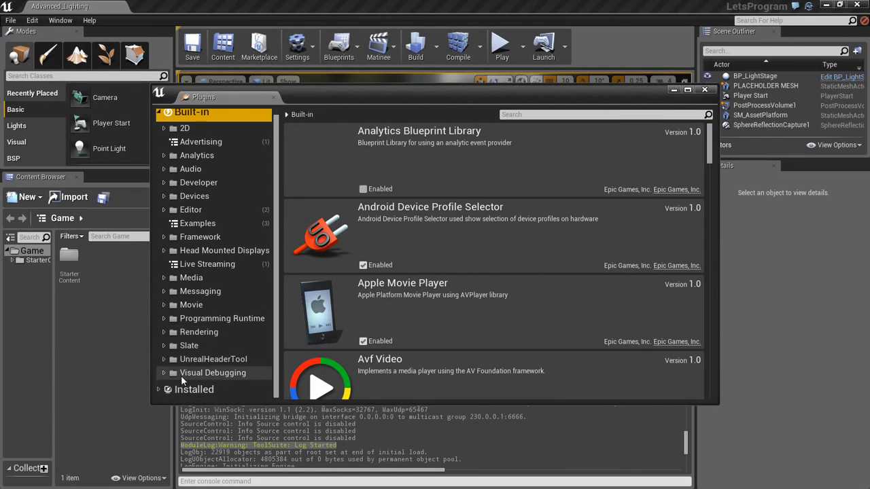
left_click(161, 391)
scroll(191, 375, "down", 1)
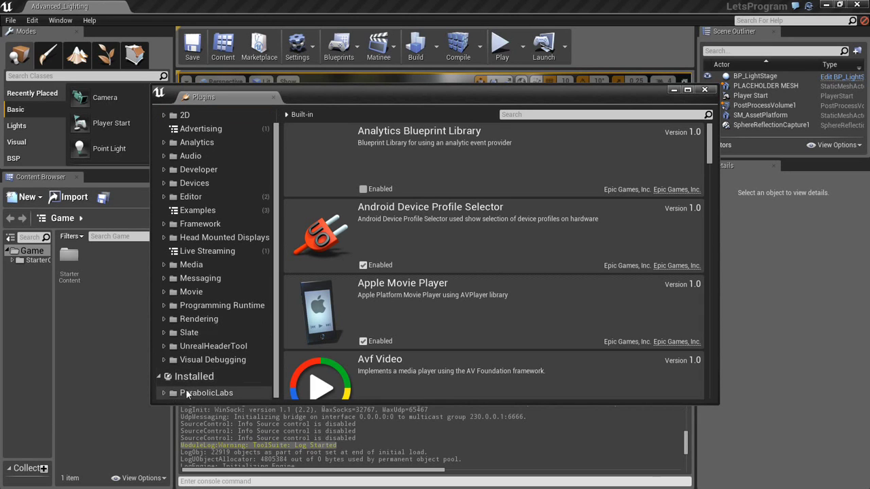
left_click(164, 392)
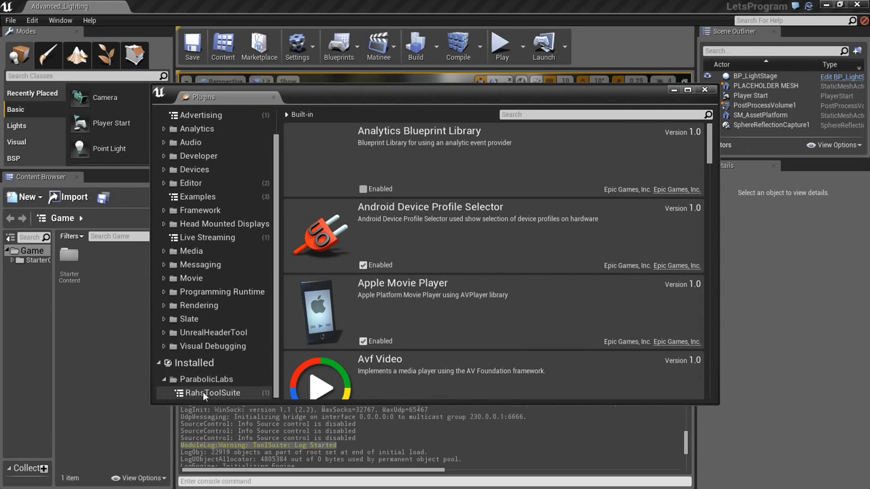
left_click(203, 391)
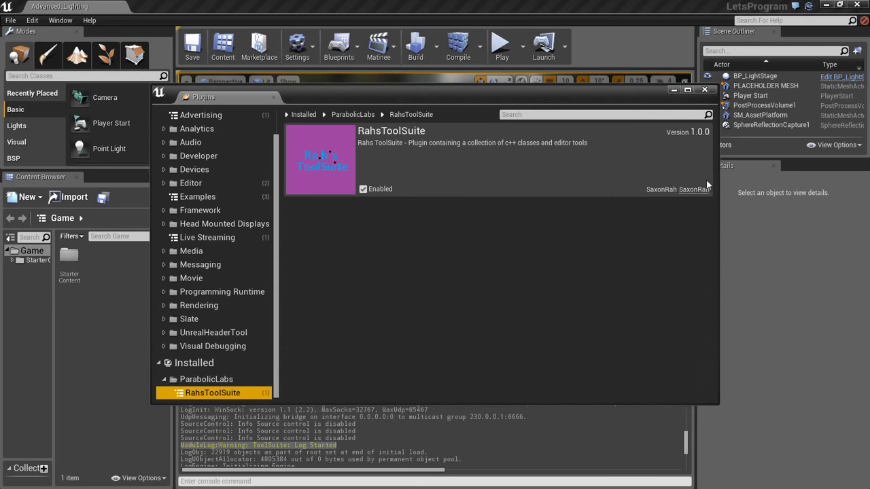
left_click(689, 193)
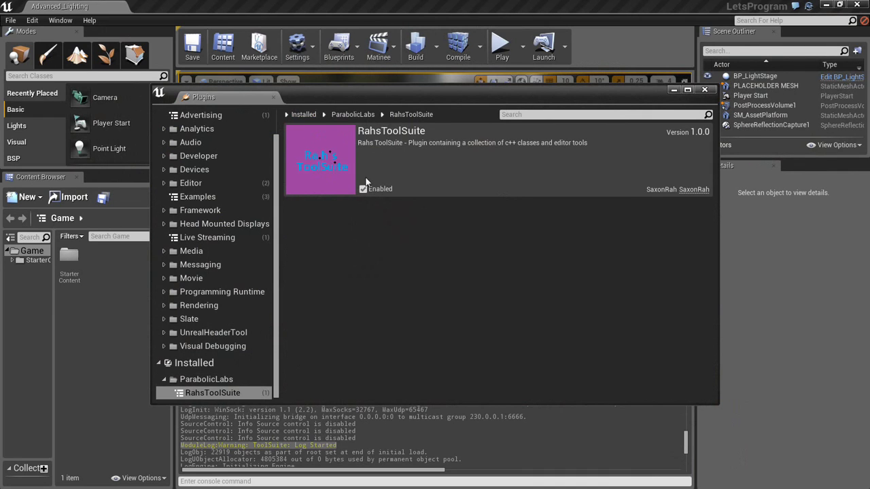
left_click(384, 190)
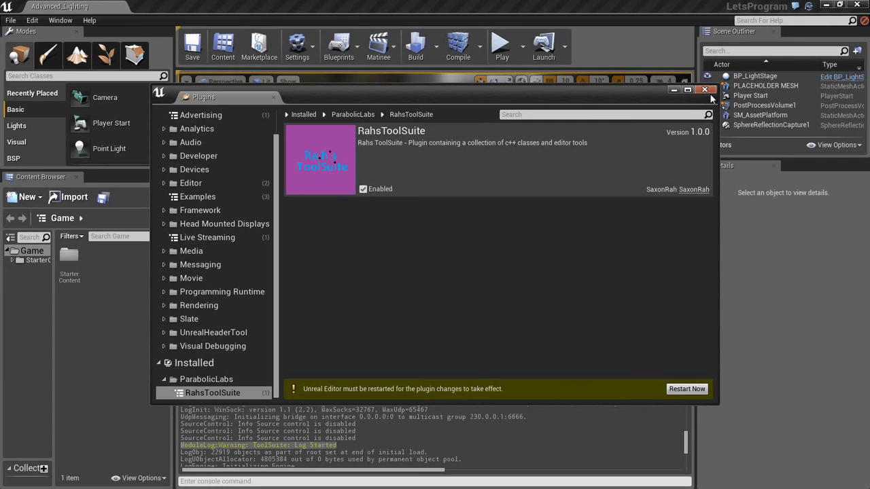
left_click(705, 90)
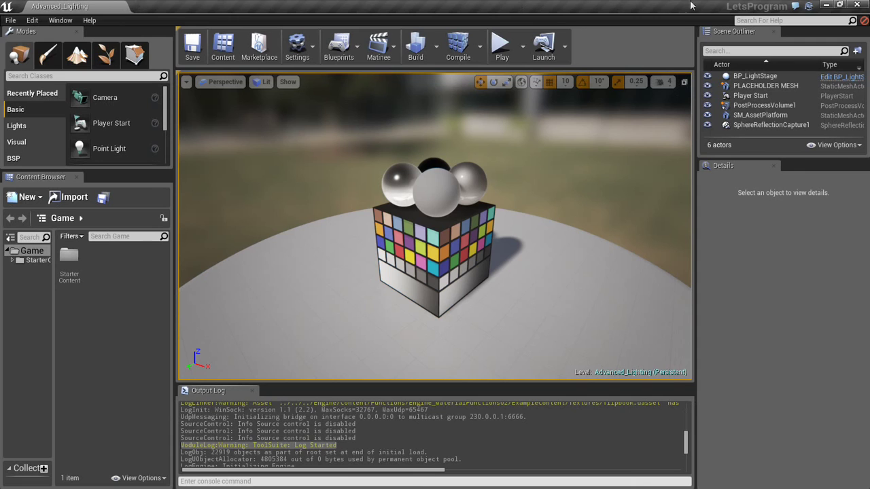
Quit Unreal Editor and move the Plugins folder into LetsProgram_Root
left_click(856, 6)
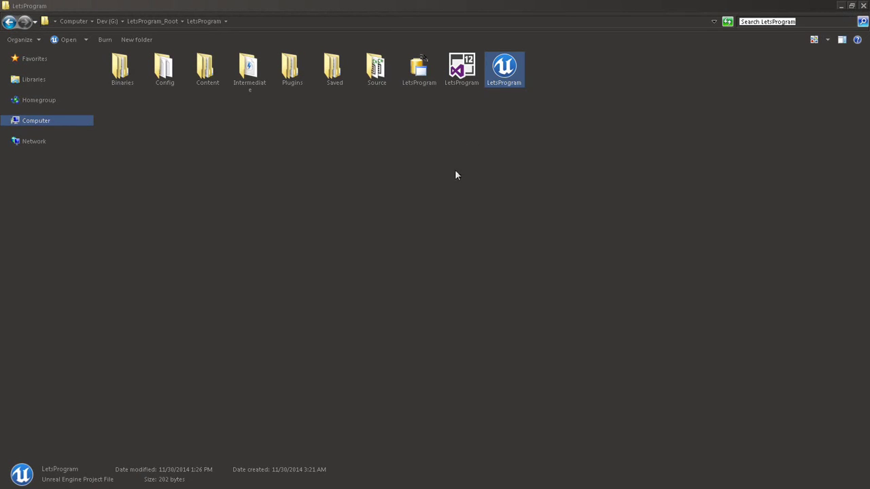
left_click(455, 176)
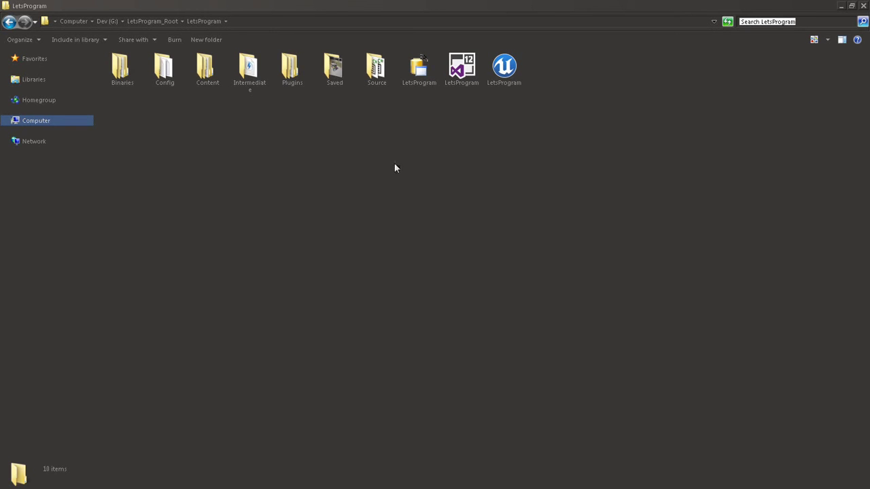
left_click(287, 73)
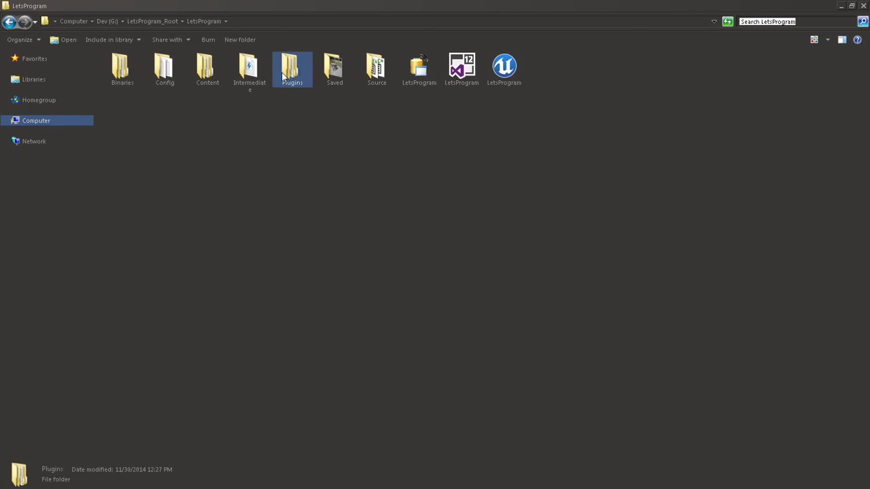
left_click(270, 165)
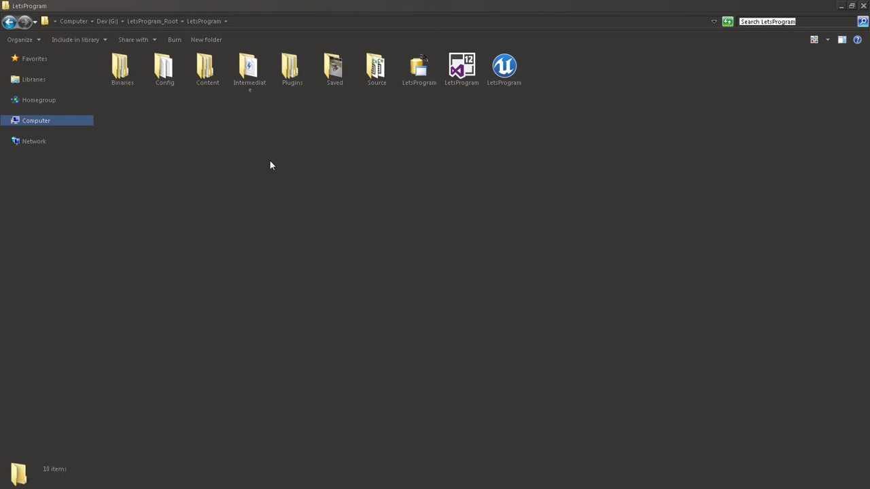
left_click(293, 73)
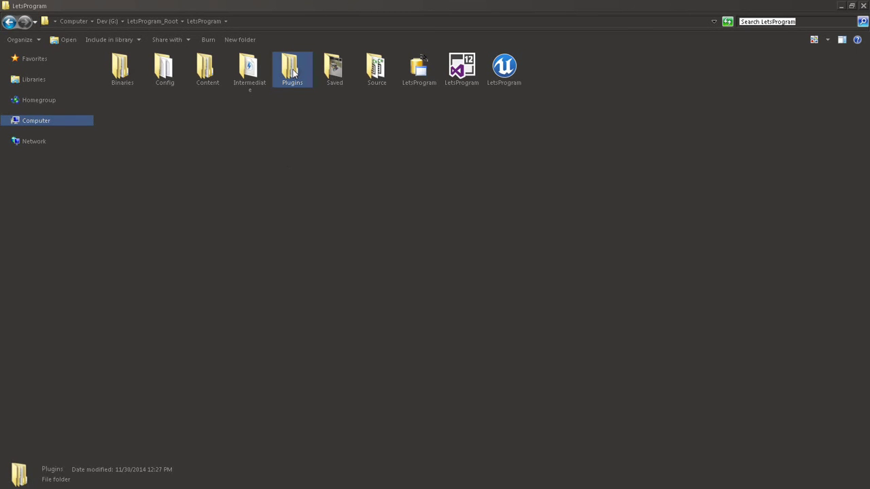
left_click(175, 22)
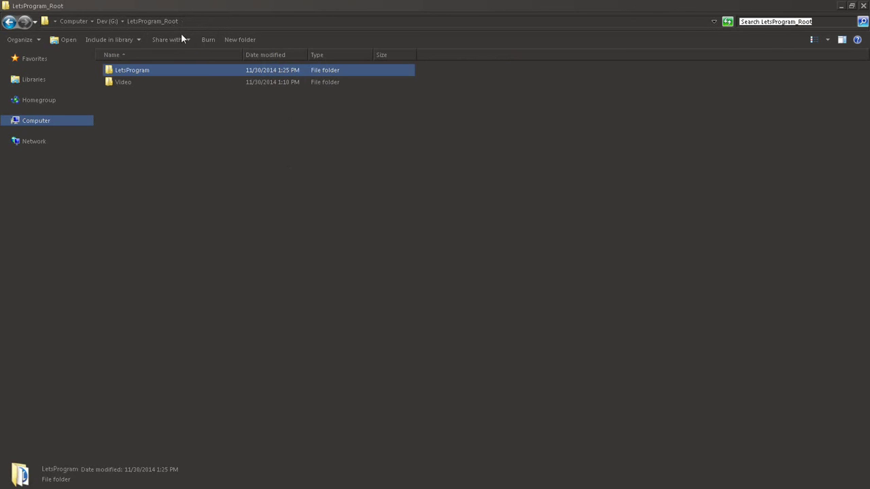
left_click(213, 162)
key("ctrl+v")
Delete the Intermediate, Binaries and Saved folders and regenerate the Visual Studio project files
double_click(153, 70)
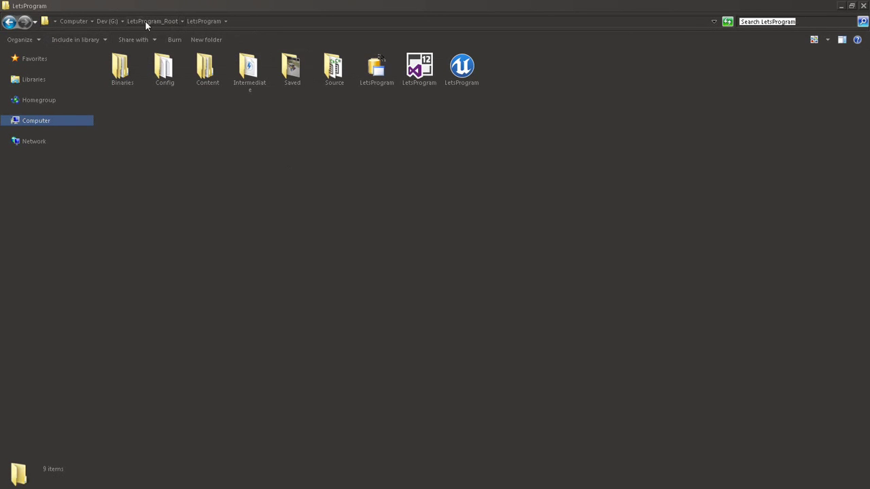
left_click(246, 72)
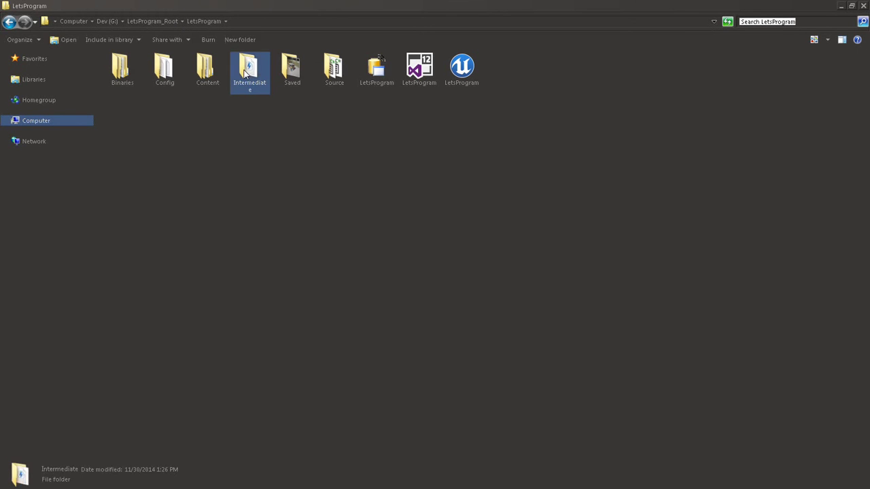
key("Delete")
key("Return")
left_click(108, 79)
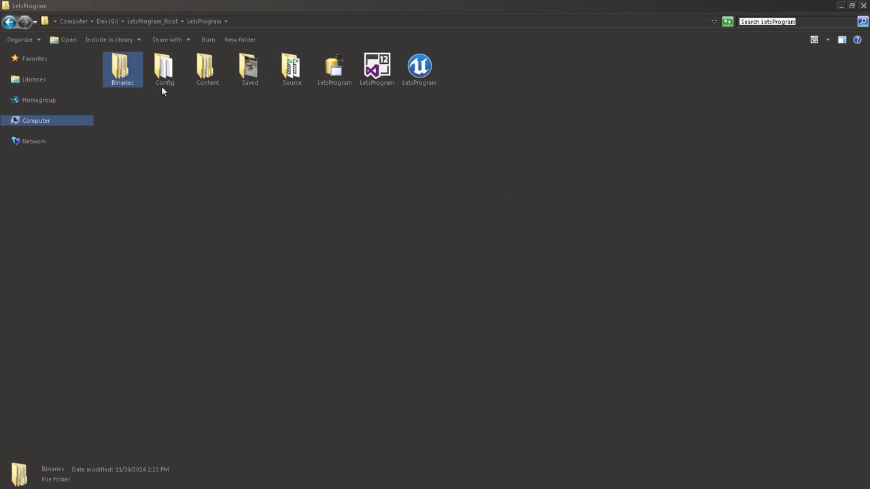
key("Delete")
key("Return")
left_click(210, 69)
key("Delete")
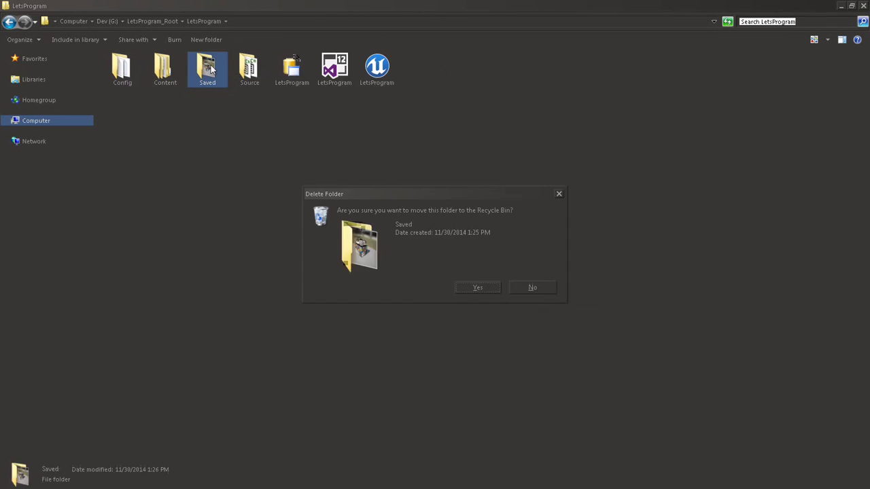
key("Return")
right_click(333, 69)
left_click(378, 93)
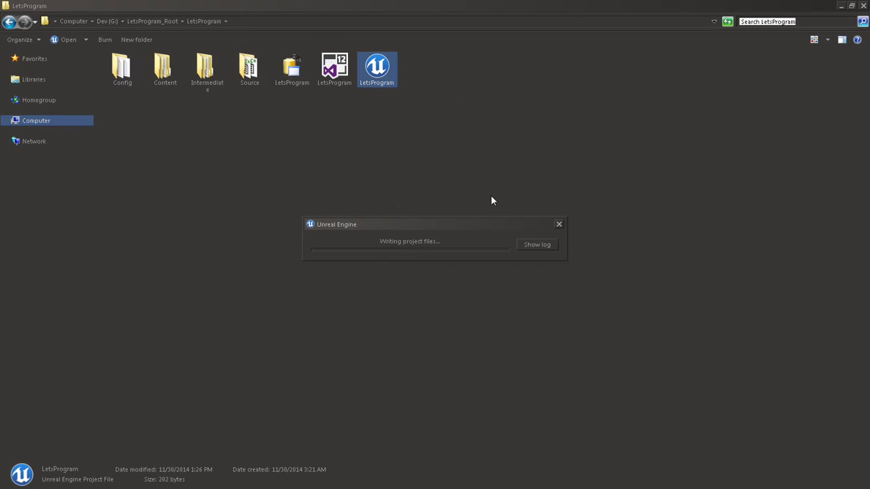
Open the LetsProgram solution, build it until 1 succeeded, and close Visual Studio
double_click(340, 71)
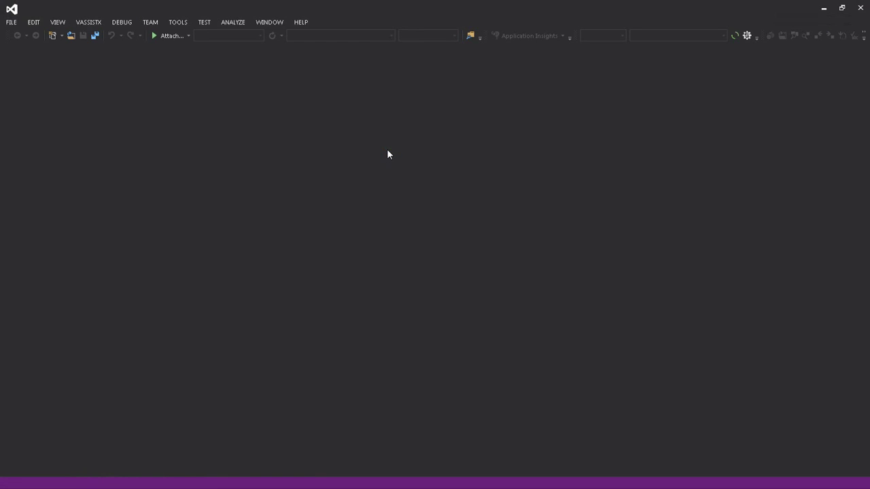
left_click(741, 92)
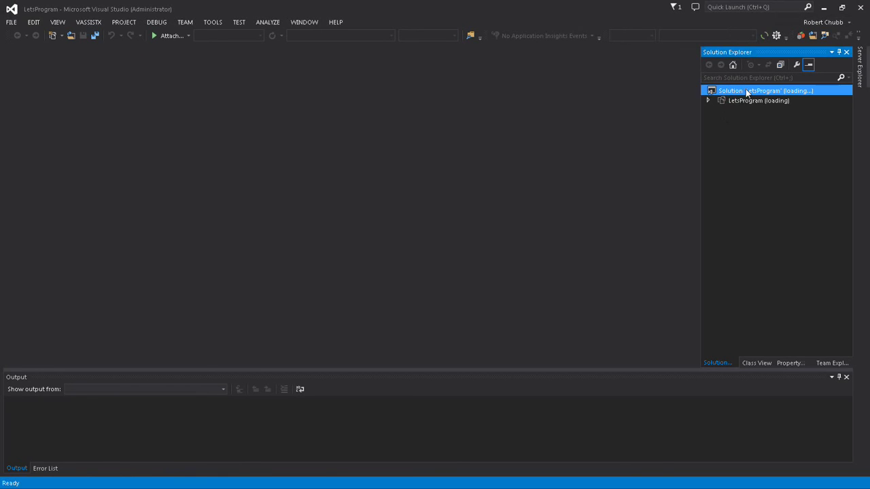
right_click(741, 92)
left_click(707, 96)
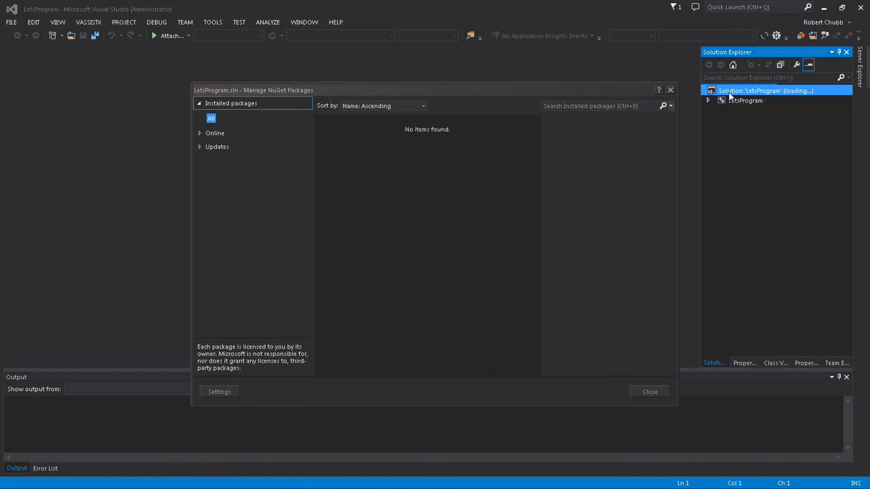
left_click(669, 90)
right_click(744, 91)
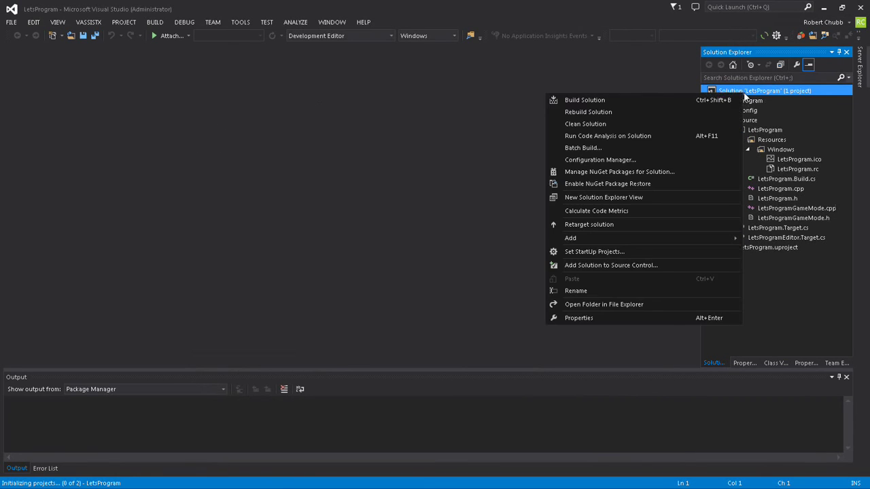
left_click(666, 102)
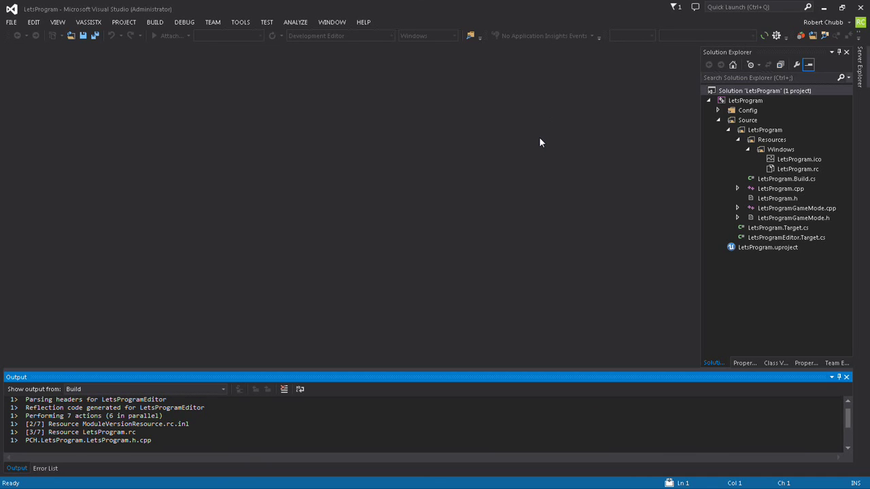
scroll(411, 407, "down", 1)
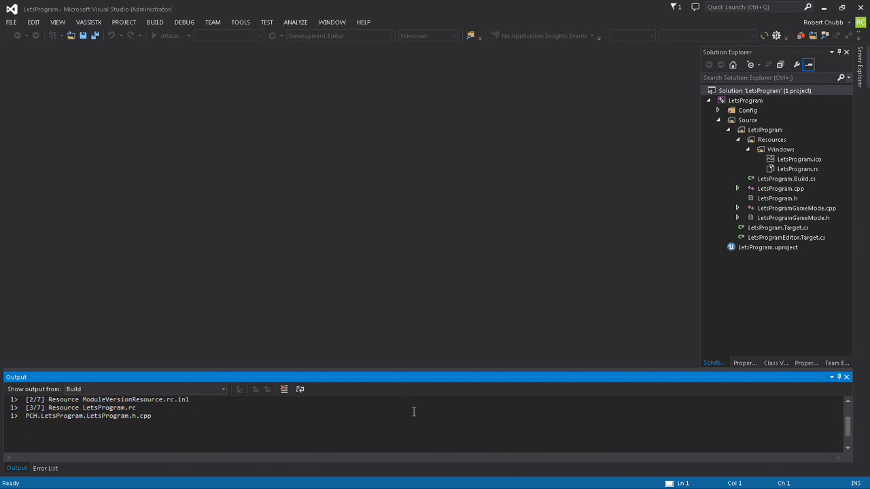
scroll(414, 410, "down", 1)
scroll(413, 412, "up", 1)
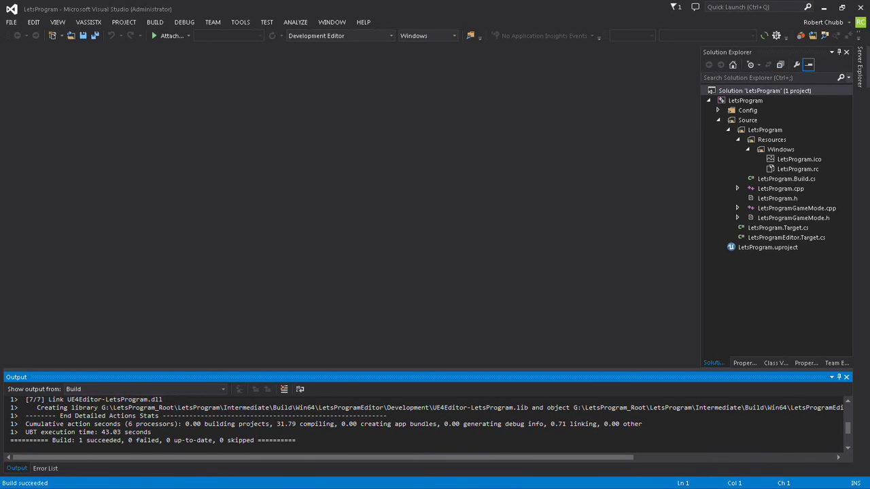
left_click(860, 8)
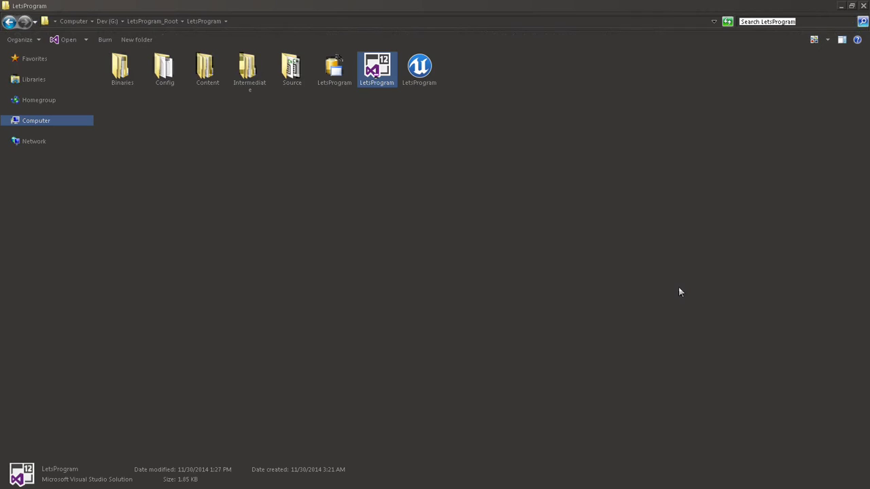
Open the LetsProgram .uproject from Explorer in Unreal Editor
left_click(435, 152)
left_click(425, 62)
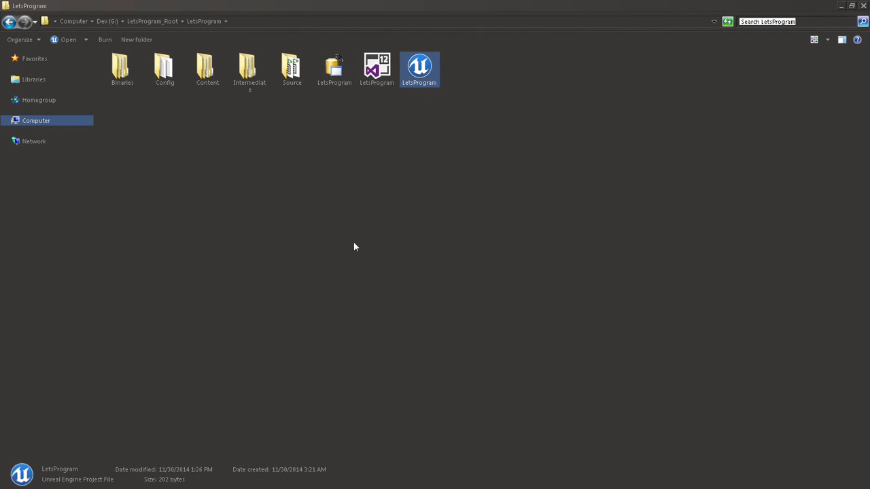
key("Return")
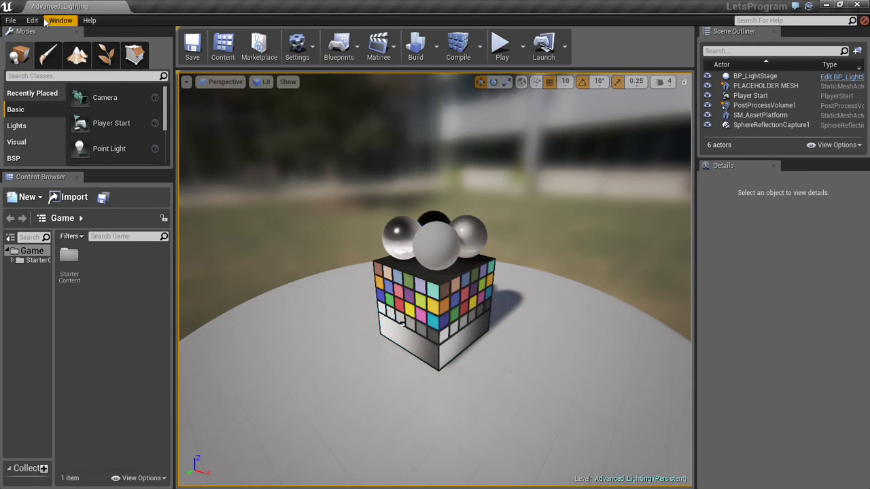
left_click(59, 21)
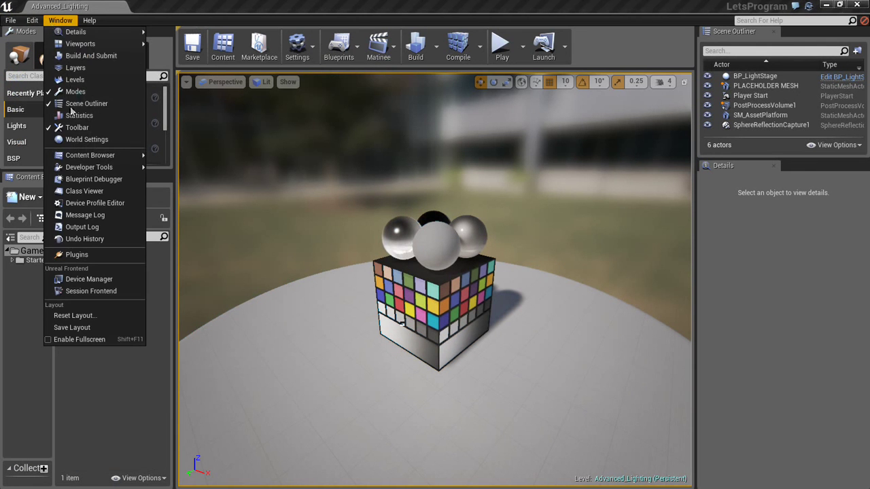
Show the Output Log and scroll through the startup messages
left_click(82, 227)
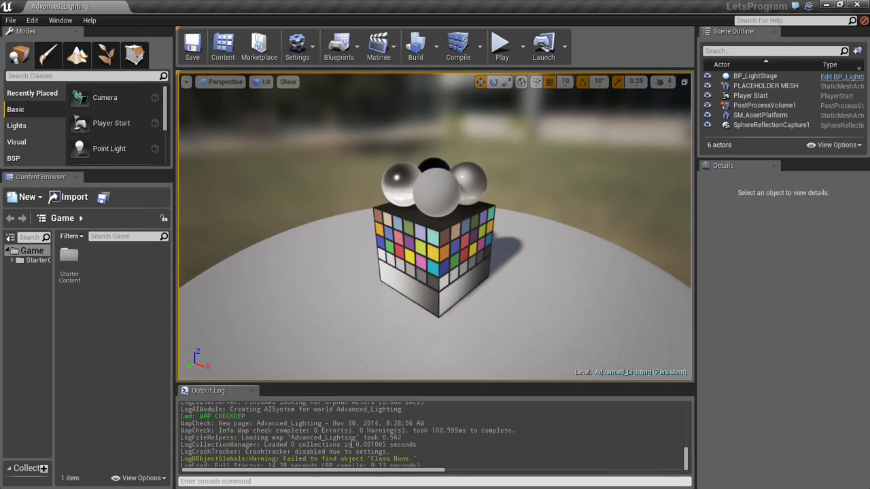
scroll(352, 444, "up", 5)
scroll(352, 445, "up", 5)
scroll(352, 443, "up", 5)
scroll(352, 443, "up", 5)
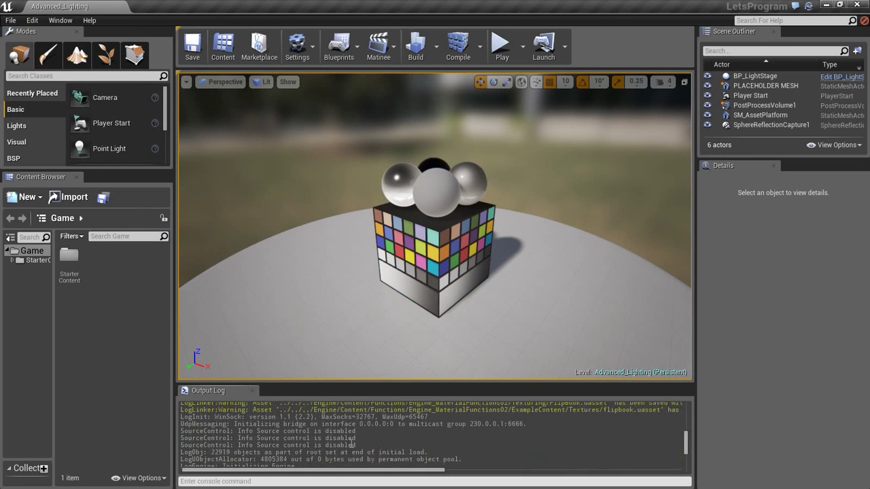
scroll(352, 445, "up", 2)
scroll(352, 442, "up", 2)
scroll(352, 443, "up", 3)
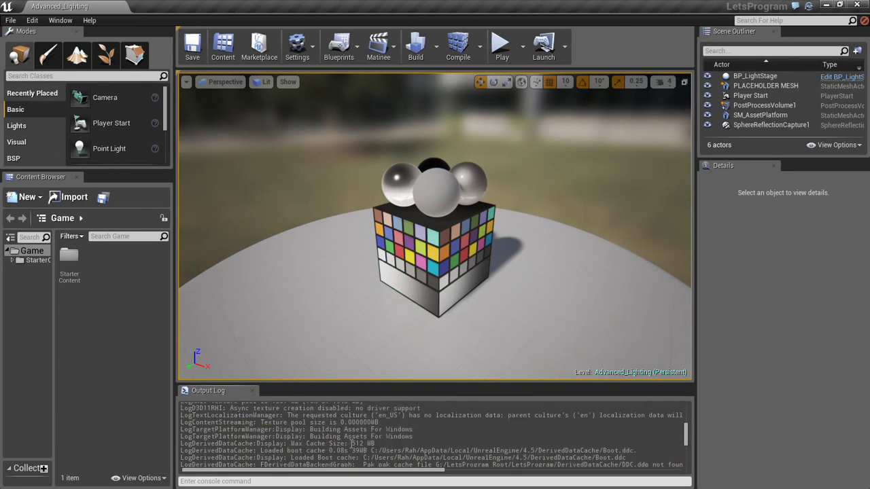
scroll(353, 443, "up", 3)
scroll(351, 443, "up", 2)
scroll(351, 443, "up", 3)
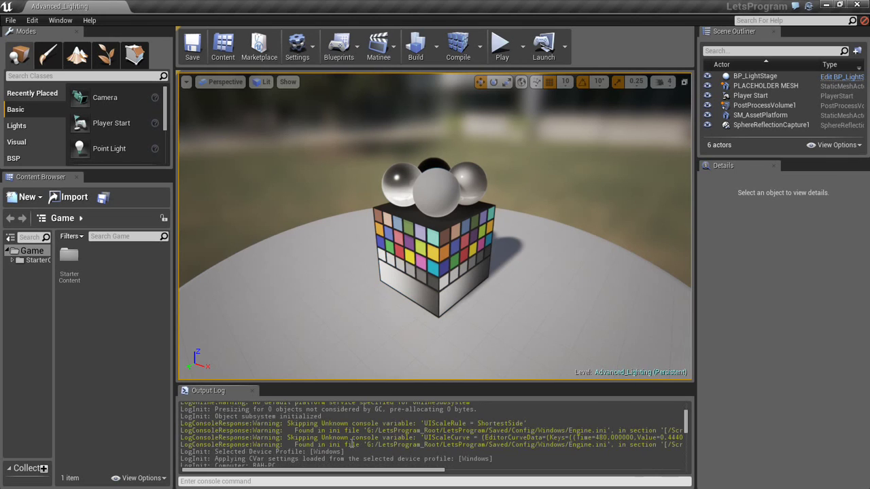
scroll(352, 444, "down", 3)
scroll(352, 444, "down", 3)
scroll(352, 444, "down", 2)
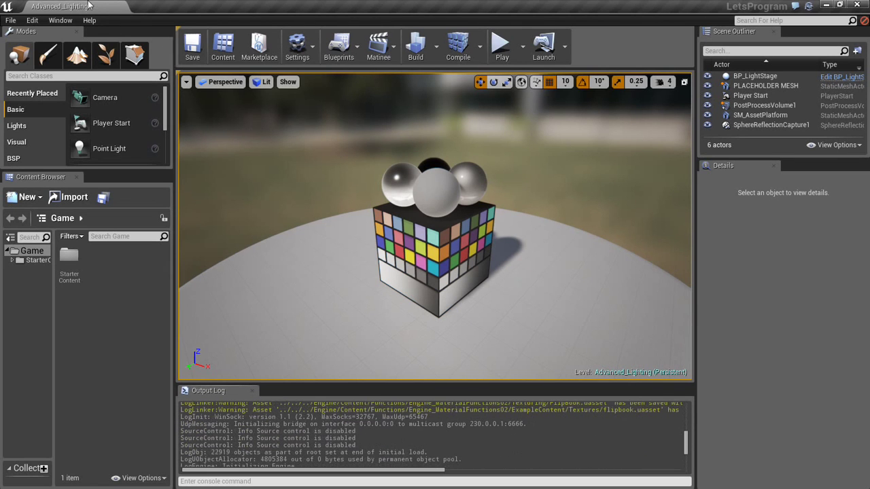
Check that the Installed plugins category is empty, then close Plugins and Unreal Editor
left_click(61, 21)
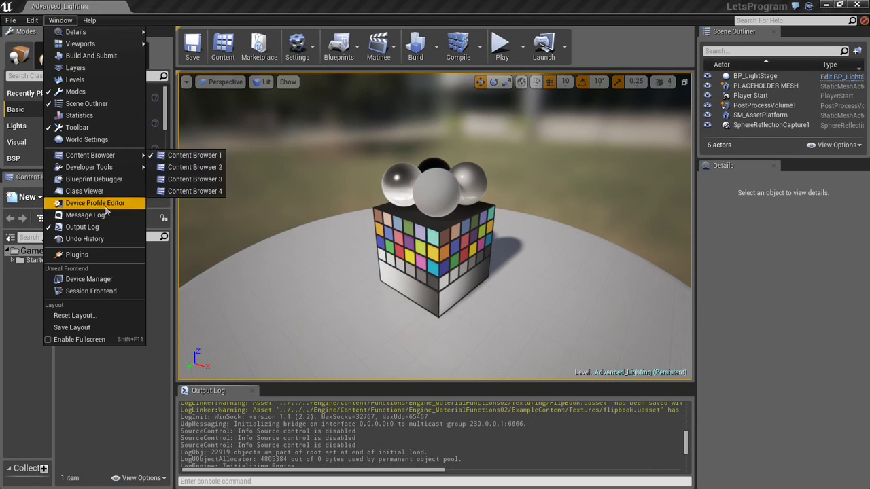
left_click(77, 255)
scroll(204, 379, "down", 1)
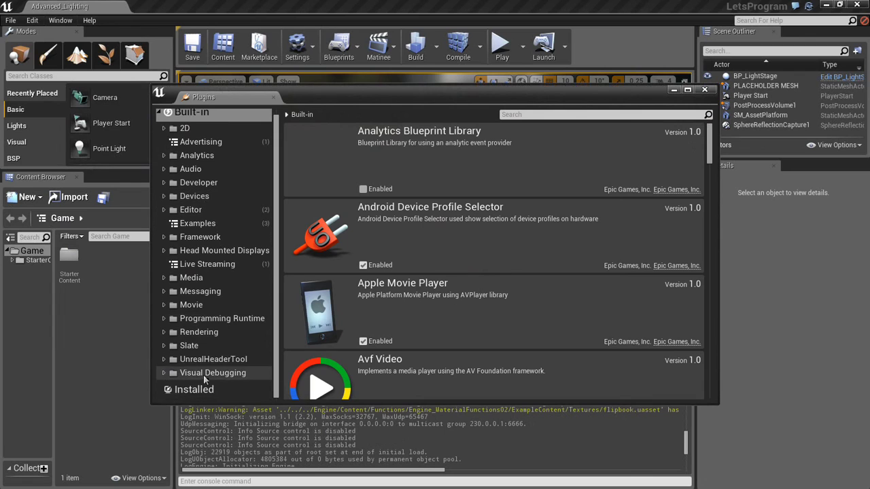
left_click(194, 392)
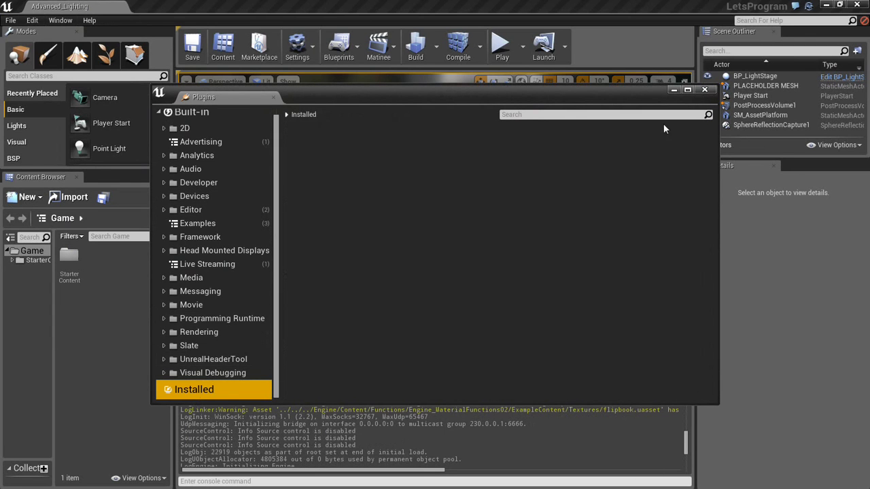
left_click(705, 90)
left_click(856, 5)
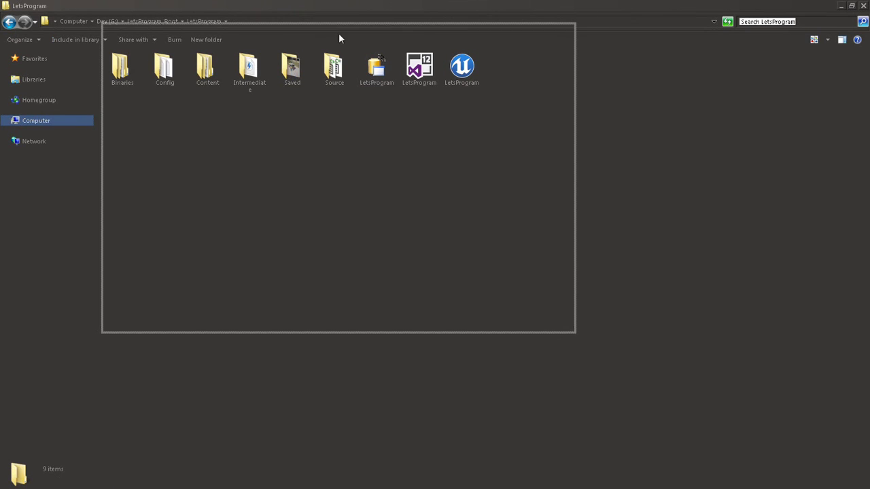
Open the LetsProgram folder in a second Explorer window beside LetsProgram_Root
left_click_drag(274, 7, 437, 66)
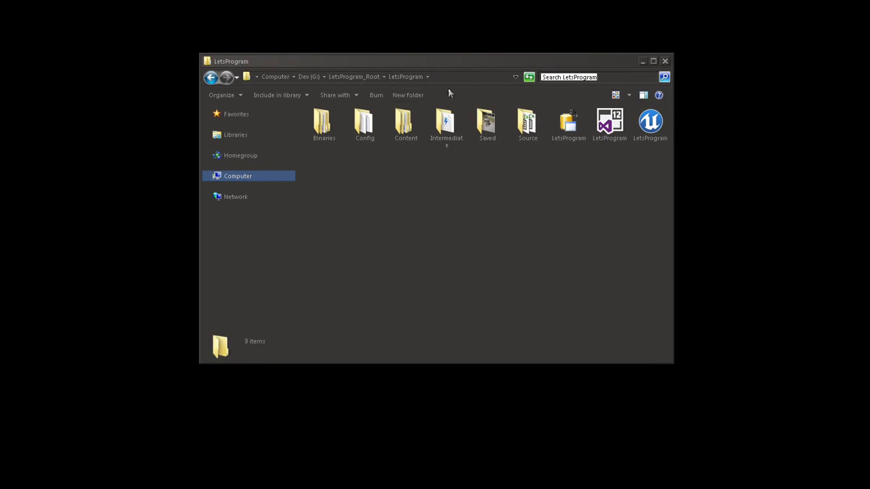
left_click(358, 77)
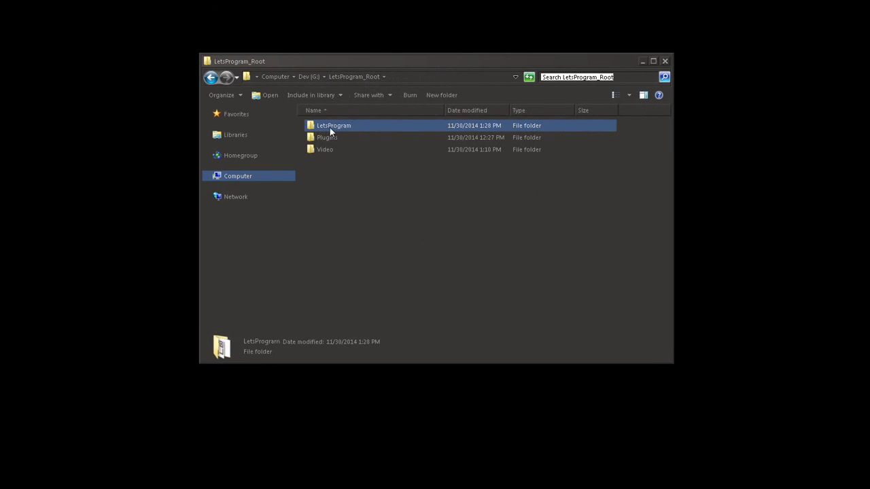
right_click(329, 126)
left_click(371, 142)
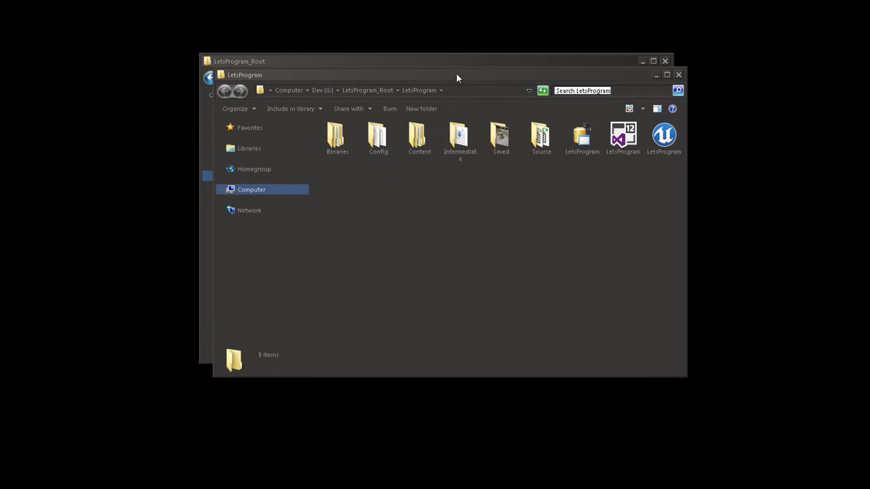
left_click_drag(456, 72, 547, 168)
left_click_drag(435, 66, 289, 46)
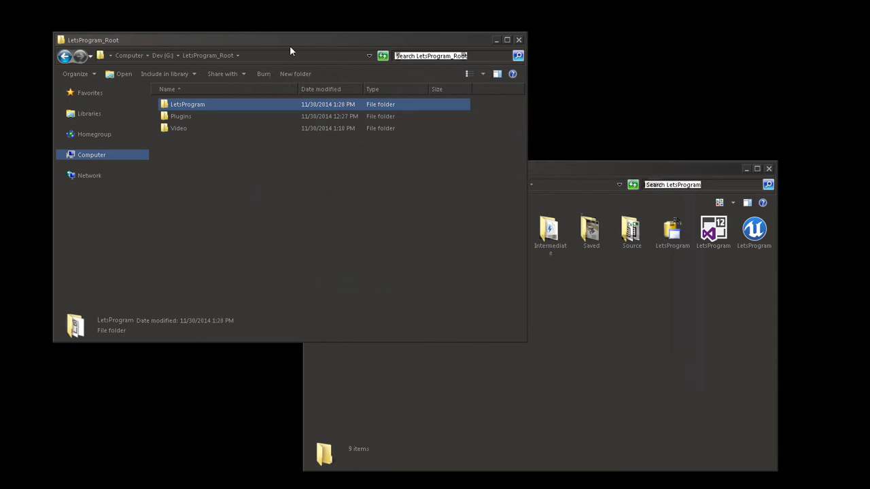
Make a backup duplicate of the Plugins folder as 'Plugins - Copy'
left_click(191, 117)
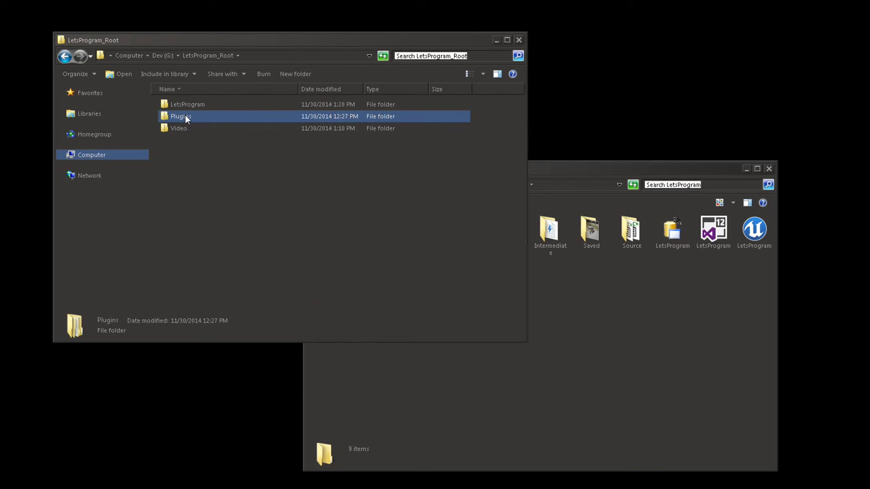
right_click(219, 115)
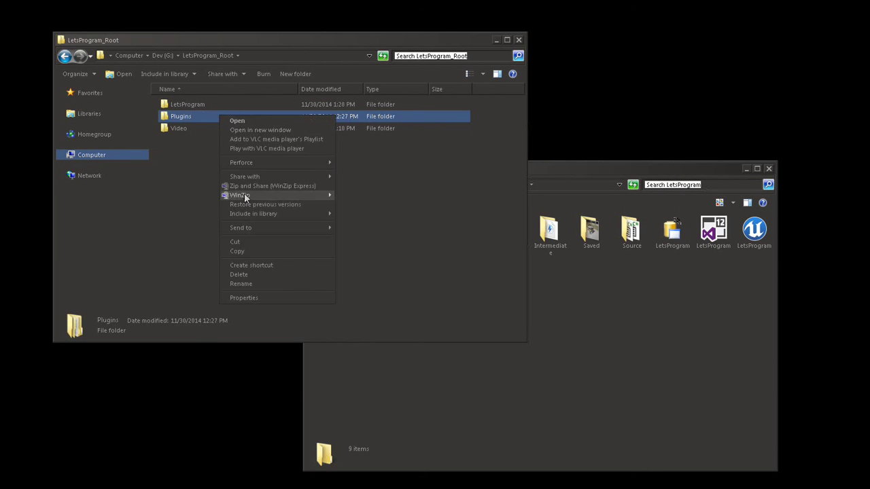
left_click(239, 251)
key("ctrl+v")
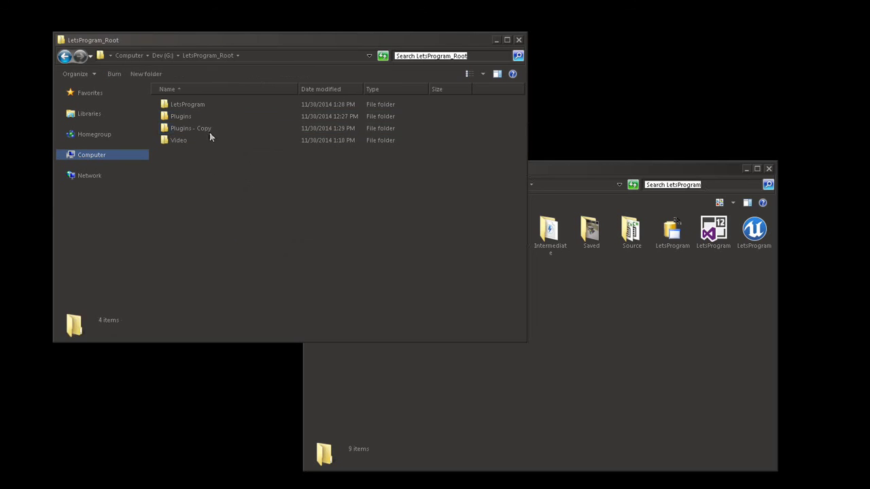
left_click(212, 108)
Delete the Source folder from the RahsToolSuite plugin
double_click(203, 115)
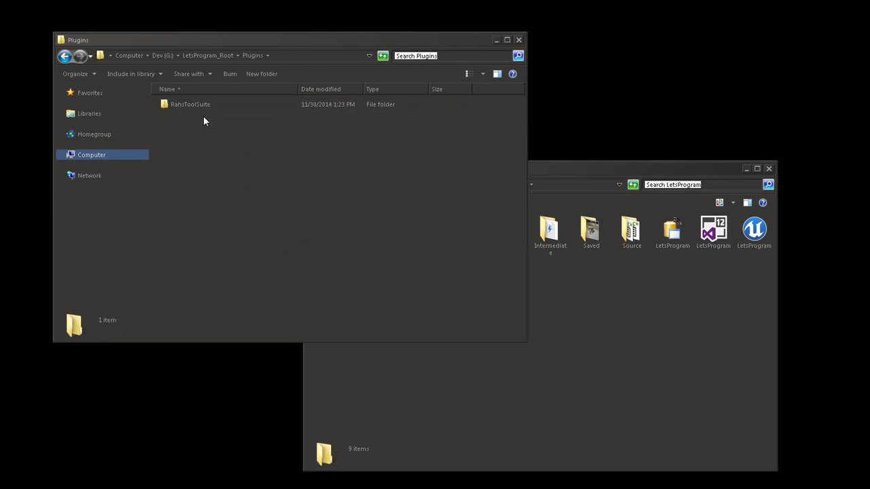
double_click(215, 109)
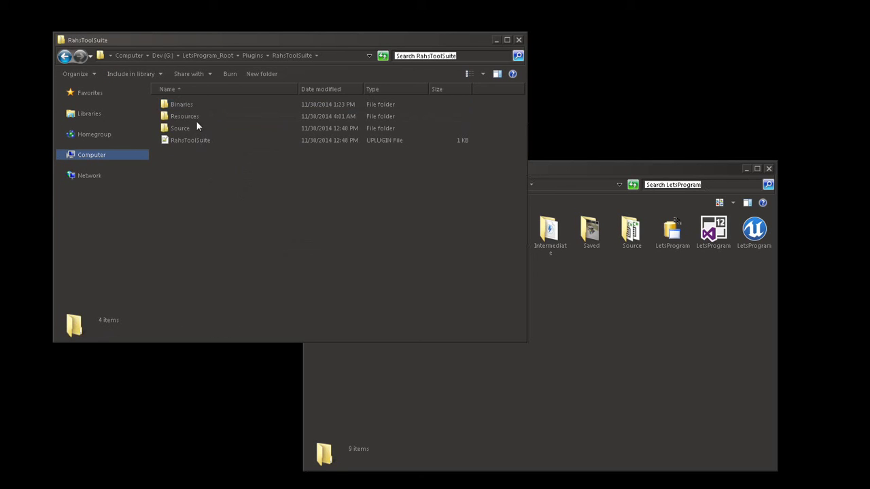
left_click(195, 115)
left_click(194, 129)
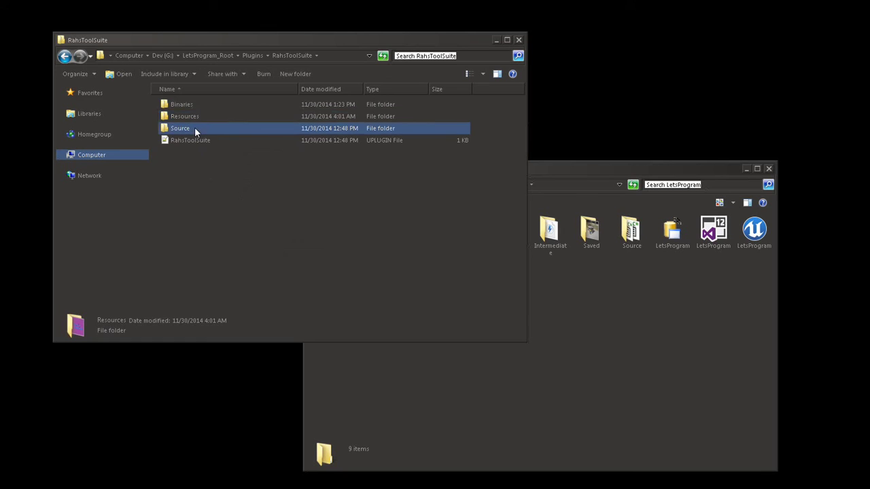
key("Delete")
key("Return")
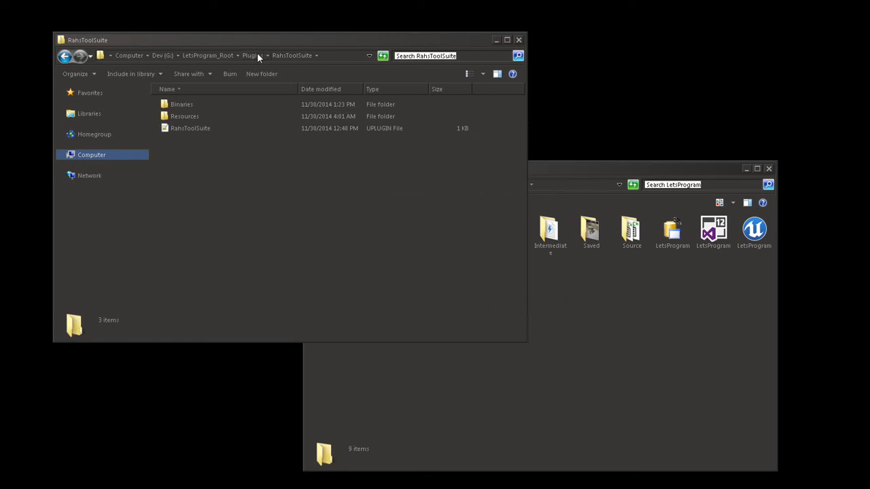
Move the Plugins folder into the LetsProgram project and launch the LetsProgram Unreal project
left_click(255, 55)
left_click(223, 54)
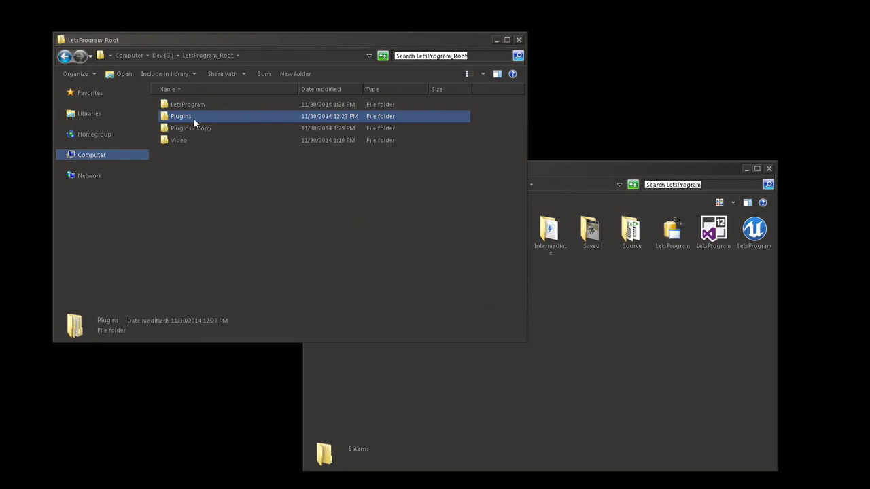
left_click_drag(211, 118, 560, 291)
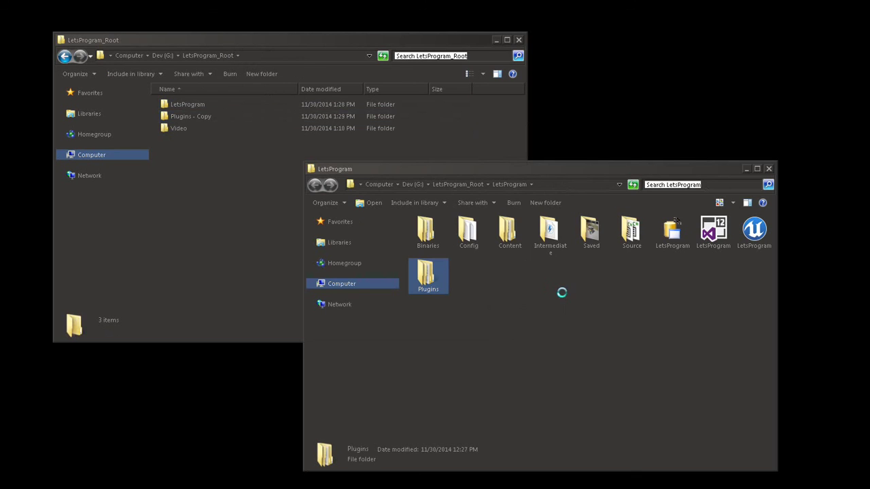
left_click(487, 370)
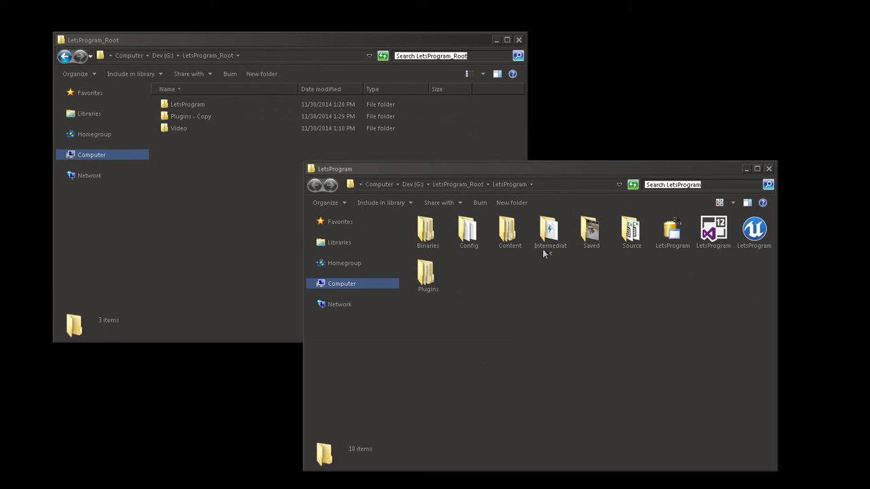
left_click(759, 236)
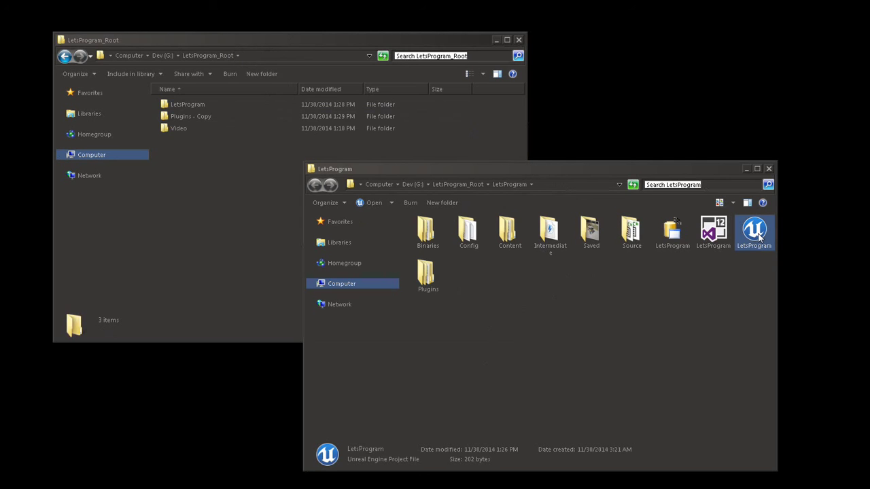
double_click(759, 236)
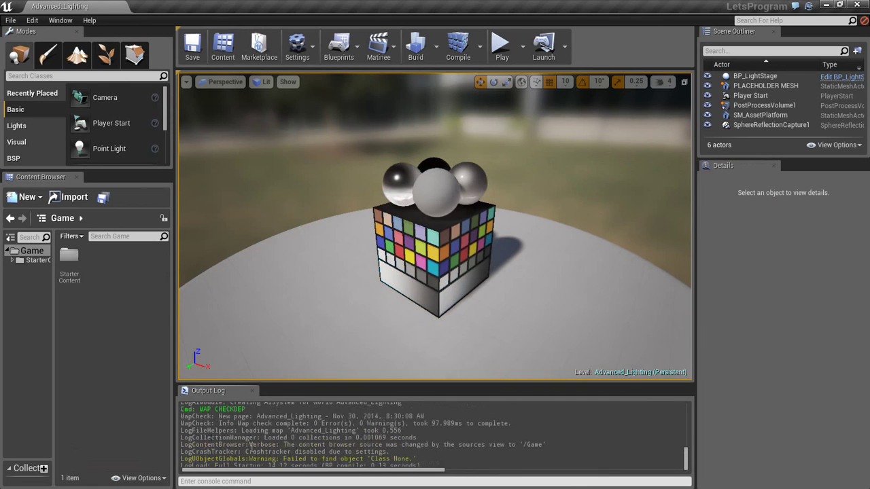
Find 'ToolSuite: Log Started' in the Output Log and confirm RahsToolSuite is enabled under ParabolicLabs in Plugins
scroll(261, 454, "up", 5)
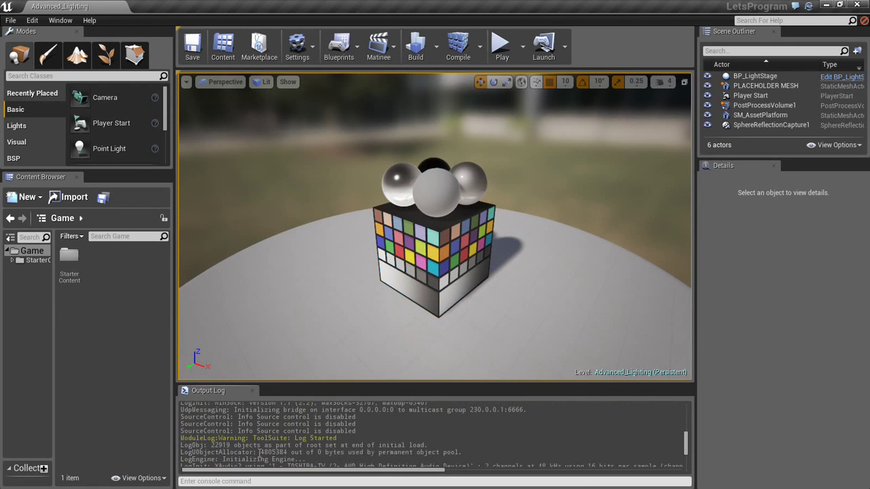
left_click_drag(336, 441, 156, 441)
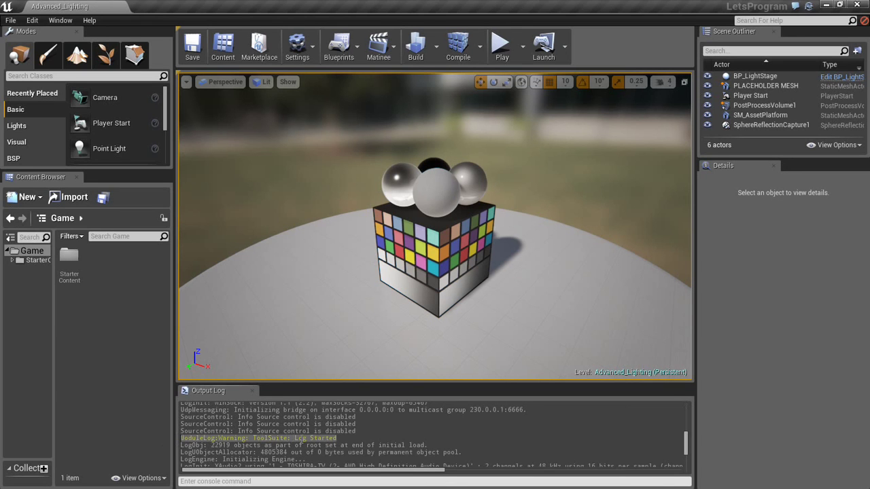
left_click(60, 20)
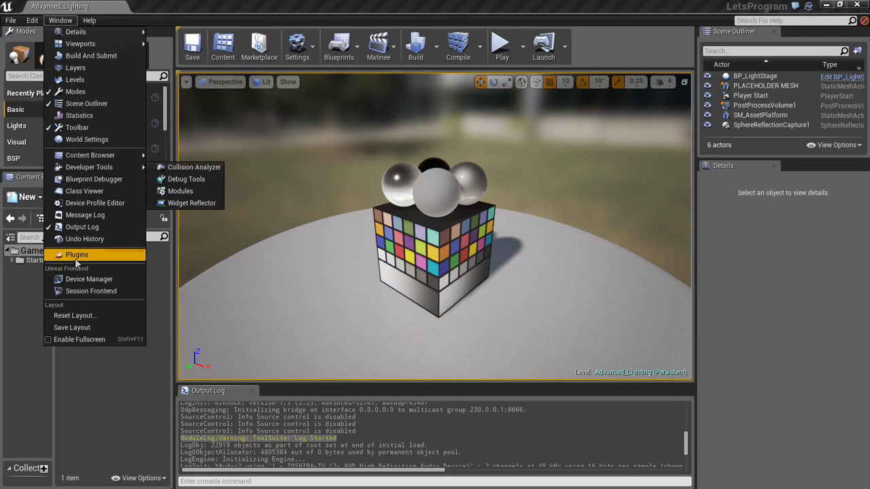
left_click(76, 255)
left_click(206, 393)
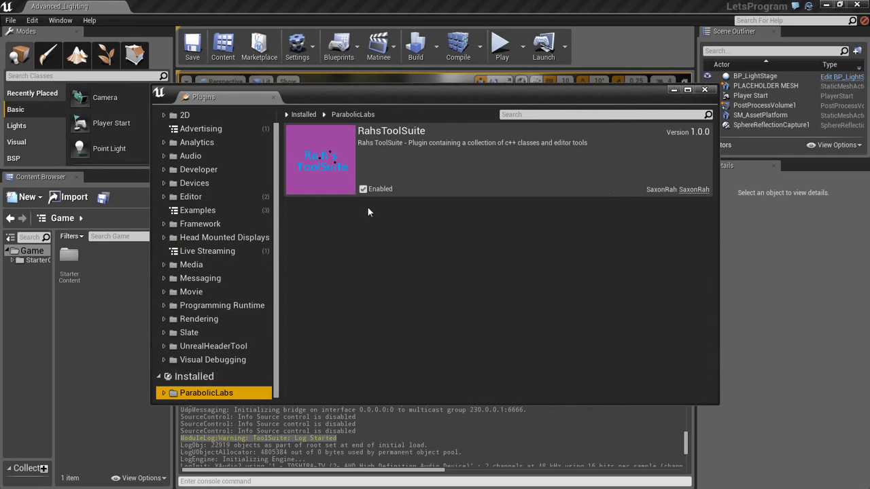
left_click(704, 90)
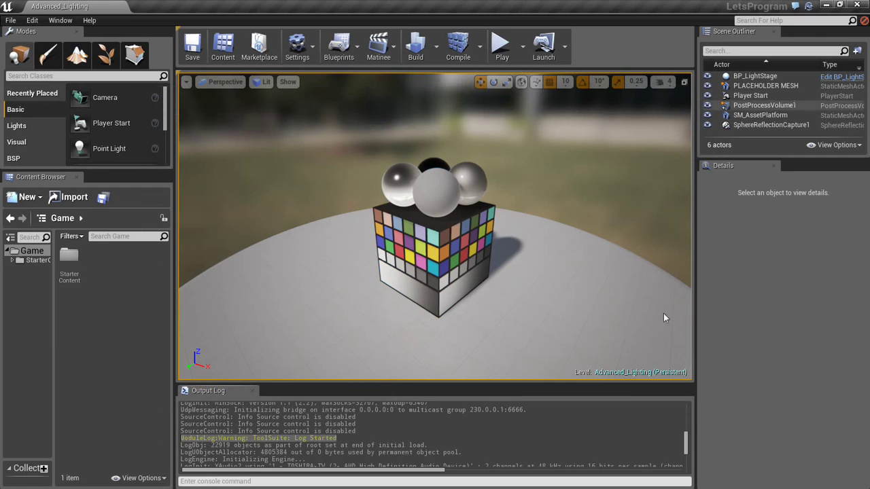
Close Unreal Editor and look inside the project's RahsToolSuite plugin folder
left_click(858, 4)
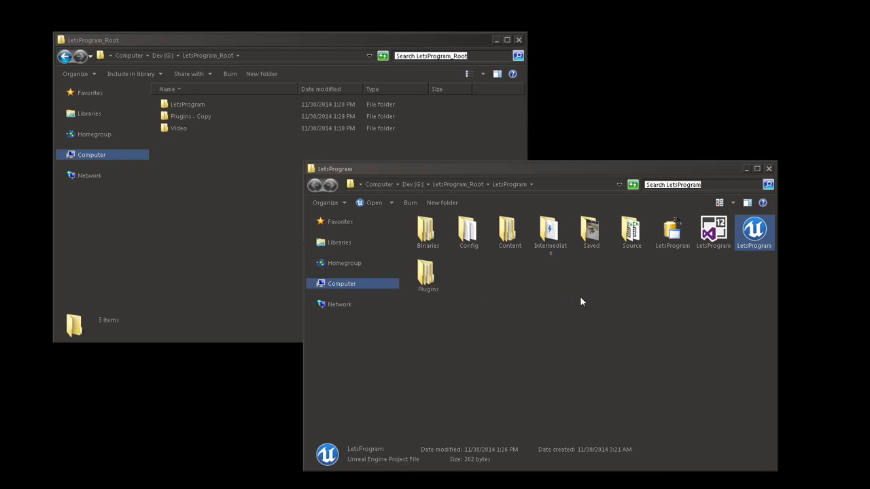
double_click(437, 279)
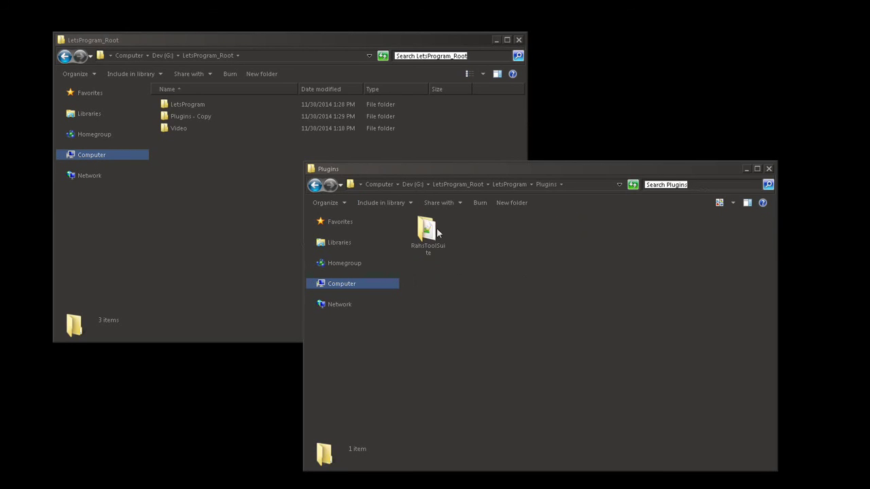
double_click(438, 233)
left_click(694, 278)
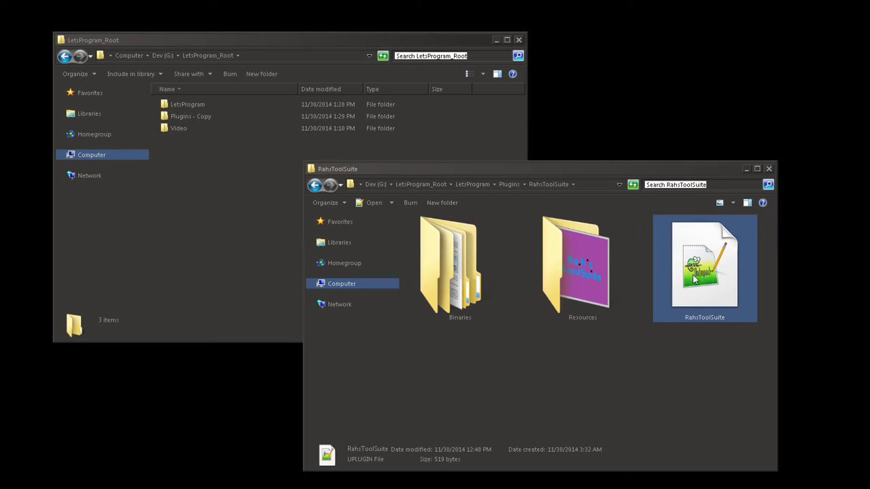
left_click(601, 269)
left_click(460, 271)
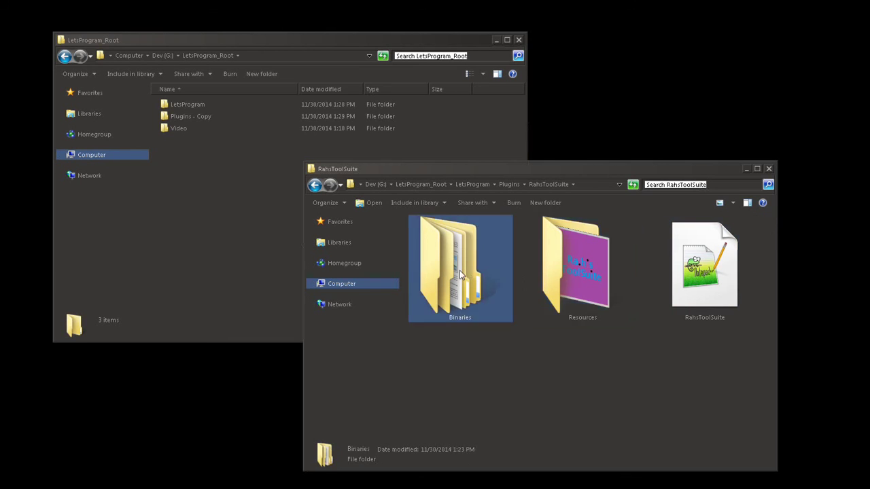
Inspect the Win64 binaries (UE4Editor-RahsToolSuite.dll and debug database), then return to Dev (G:)
double_click(460, 270)
double_click(463, 232)
left_click(463, 231)
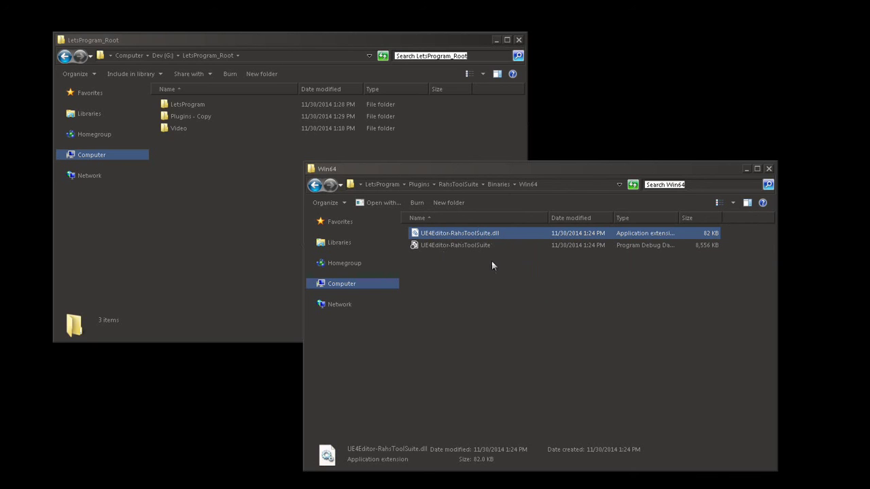
left_click(496, 246)
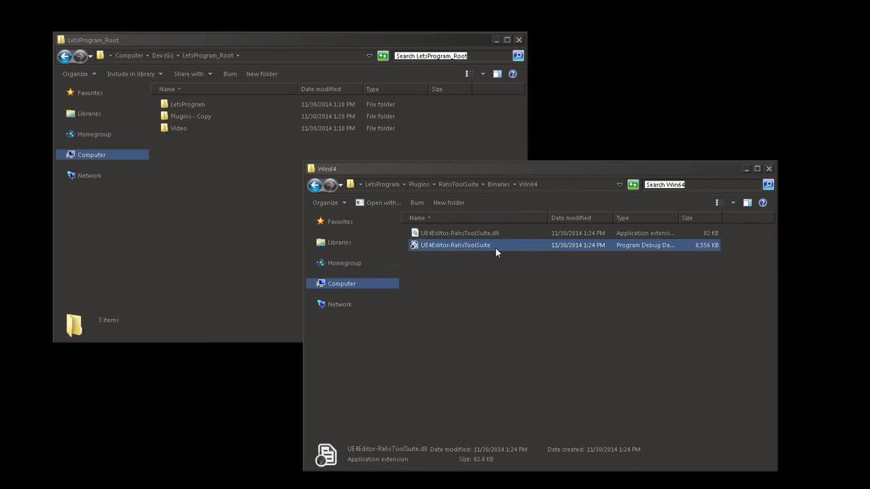
left_click(425, 183)
left_click(409, 185)
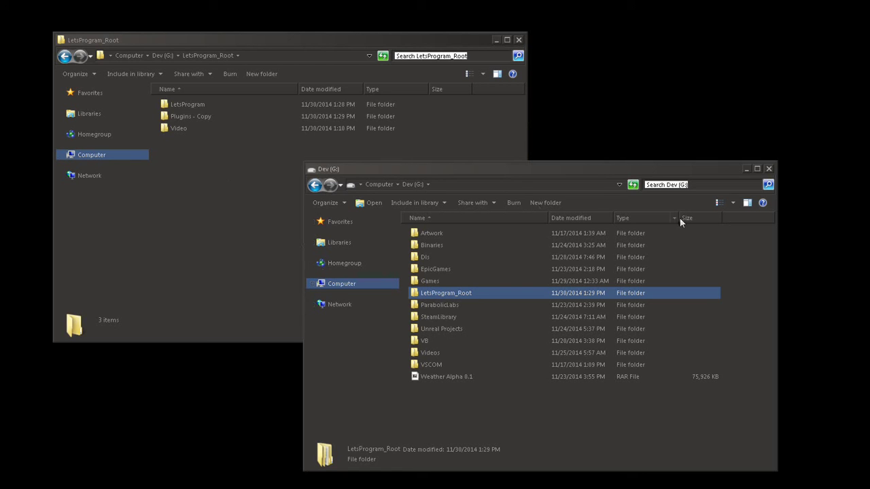
left_click_drag(728, 171, 703, 84)
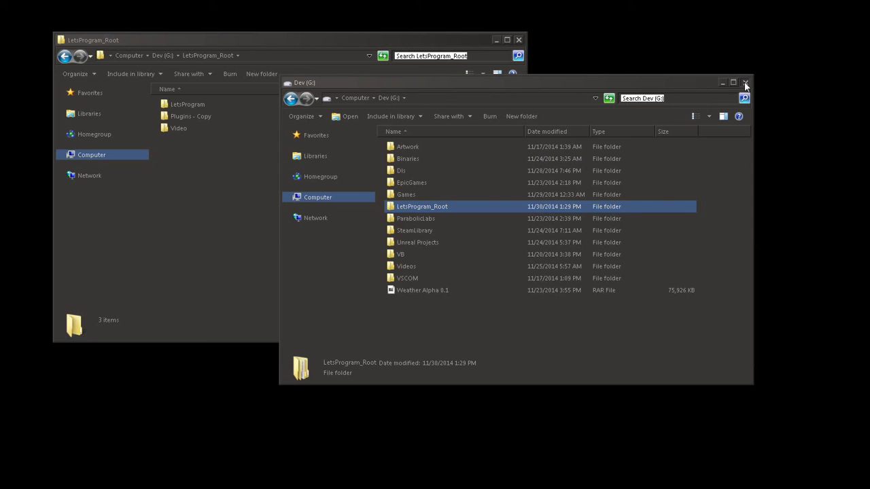
Check LetsProgram_Root and the project's existing Plugins folder
double_click(412, 206)
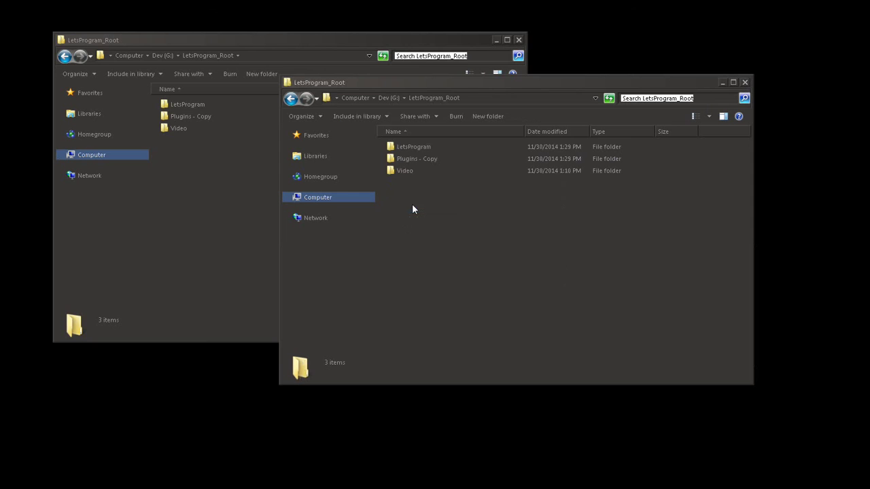
left_click(433, 157)
double_click(433, 146)
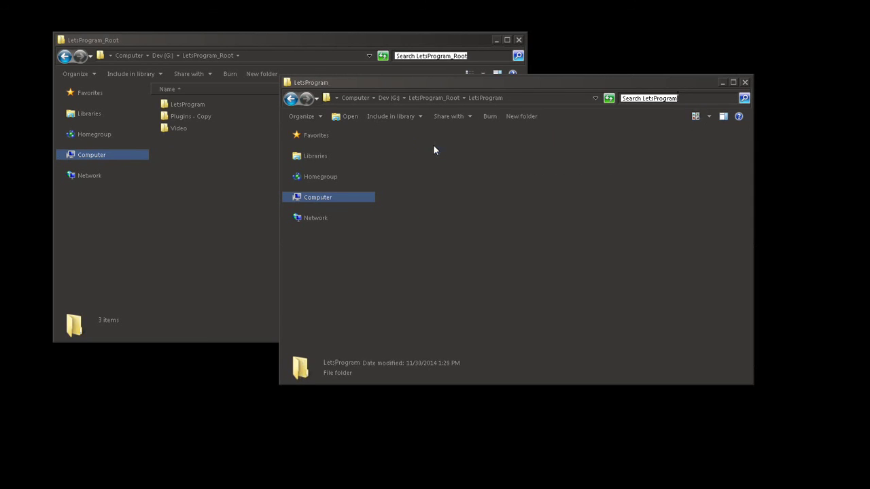
double_click(556, 146)
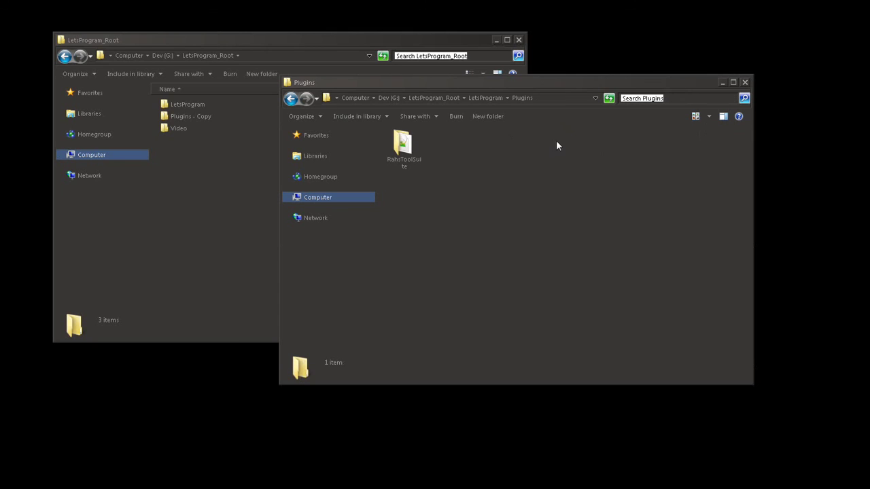
left_click(491, 98)
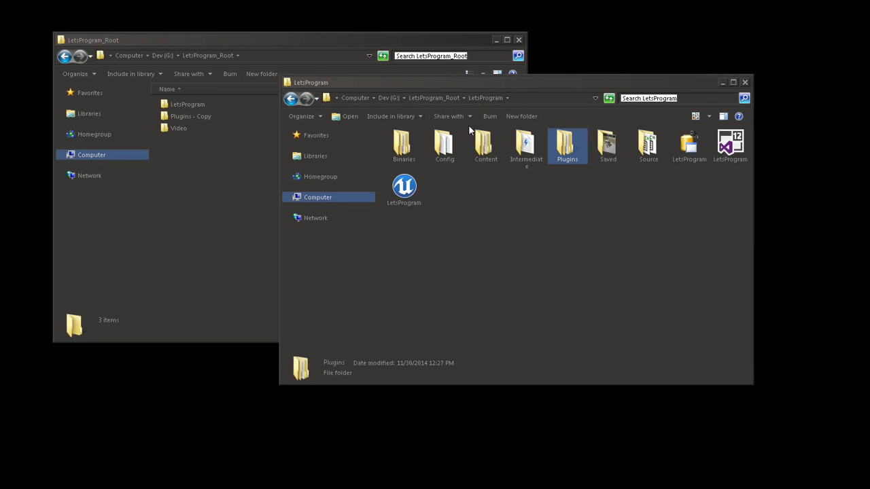
left_click(438, 97)
Rename 'Plugins - Copy' to 'Plugins'
left_click(419, 160)
left_click(418, 160)
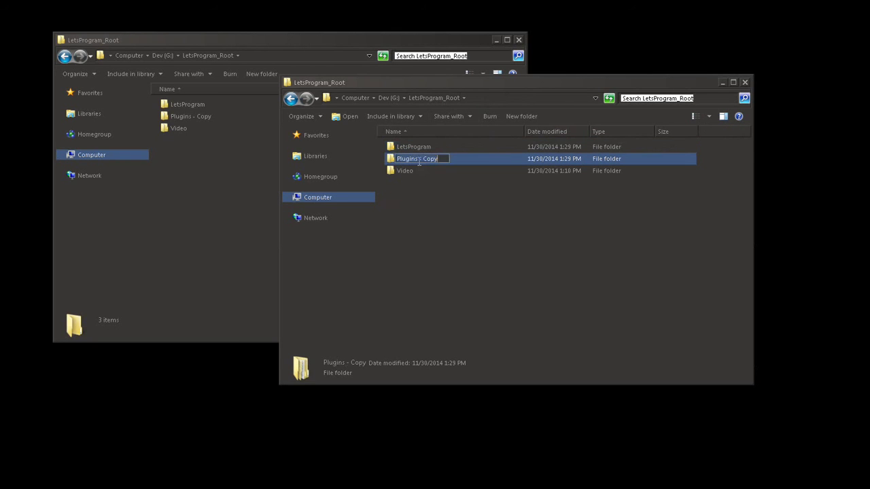
key("End")
key("BackSpace")
key("BackSpace")
key("BackSpace")
key("BackSpace")
key("BackSpace")
key("BackSpace")
key("Return")
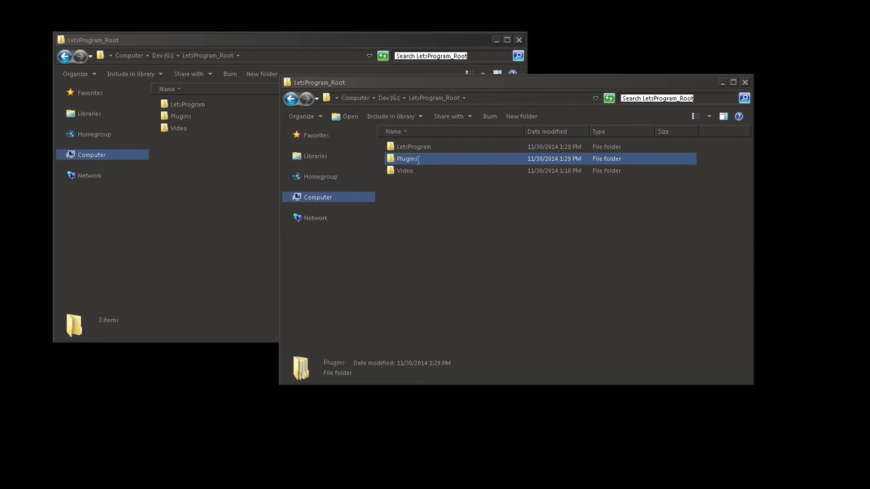
left_click(419, 159)
left_click(440, 172)
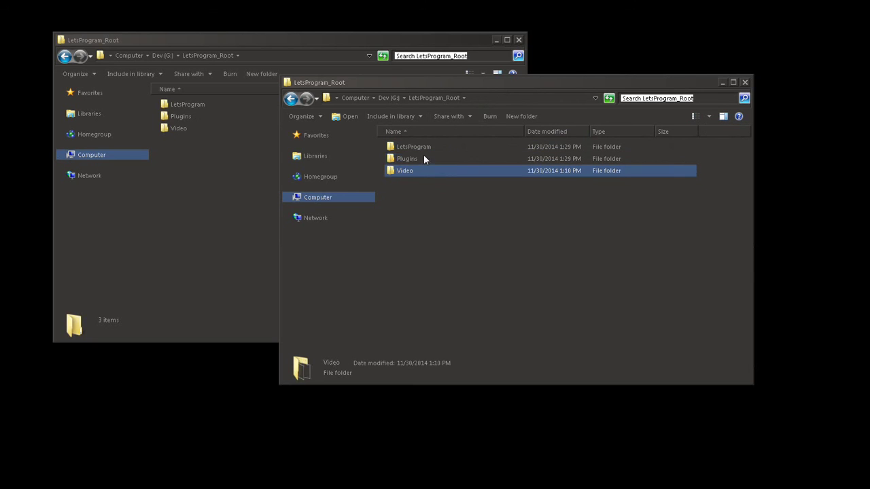
Move Plugins into LetsProgram, accepting both folder merges and replacing the conflicting file
left_click(402, 157)
left_click(435, 148, "ctrl")
key("ctrl+v")
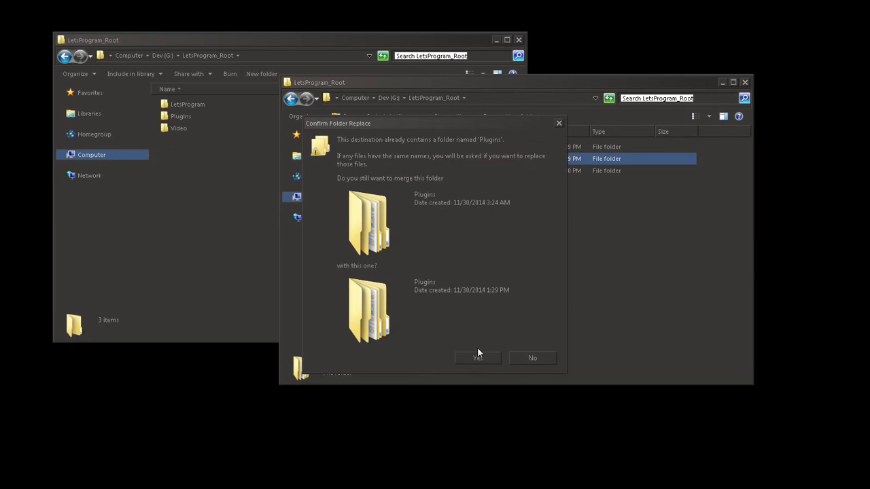
left_click(484, 353)
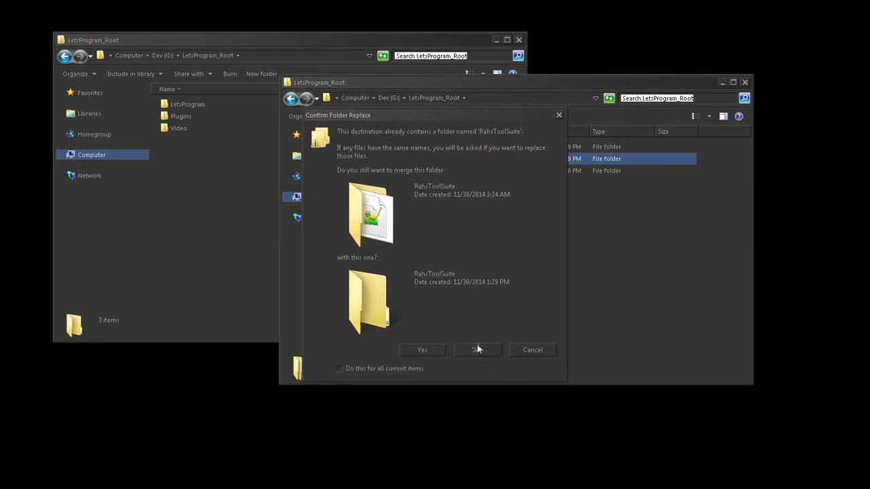
left_click(420, 351)
left_click(420, 210)
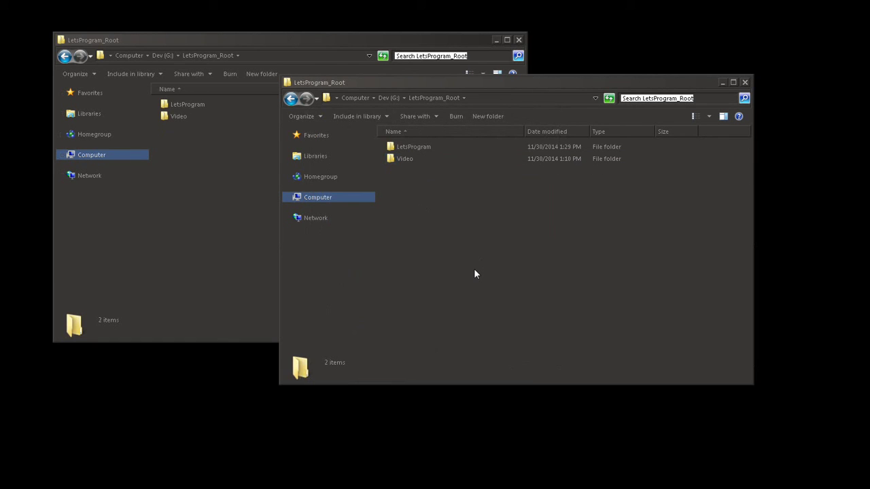
Open the LetsProgram folder from LetsProgram_Root to view its ten items
double_click(435, 146)
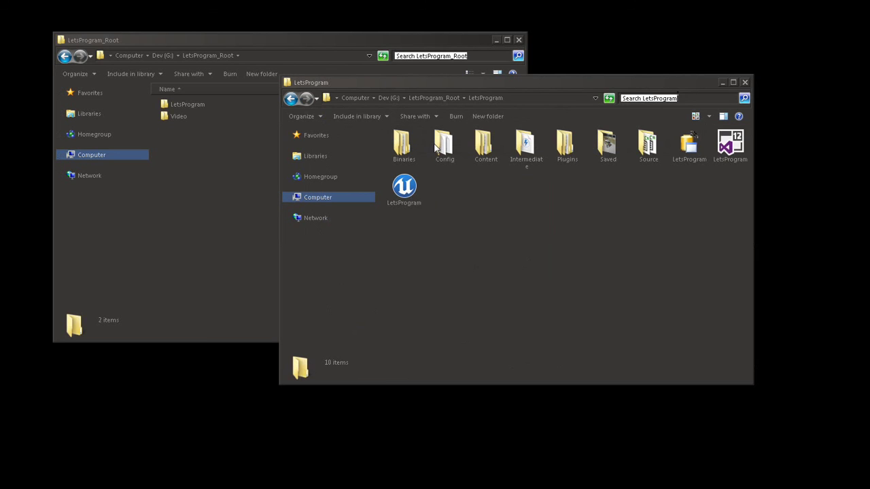